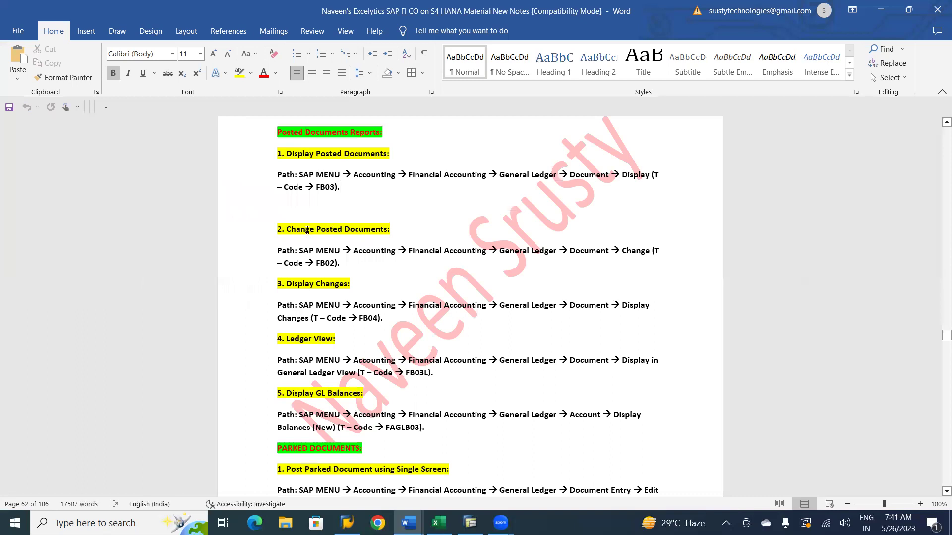
# - Remove the empty paragraph above the "2. Change Posted Documents" heading and save the notes
pyautogui.click(286, 206)
pyautogui.press('BackSpace')
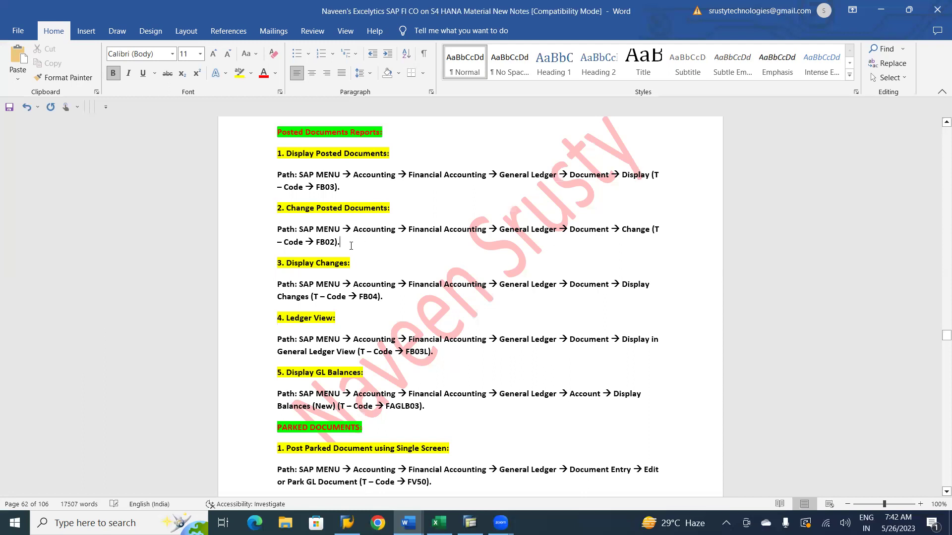
pyautogui.hotkey('ctrl', 's')
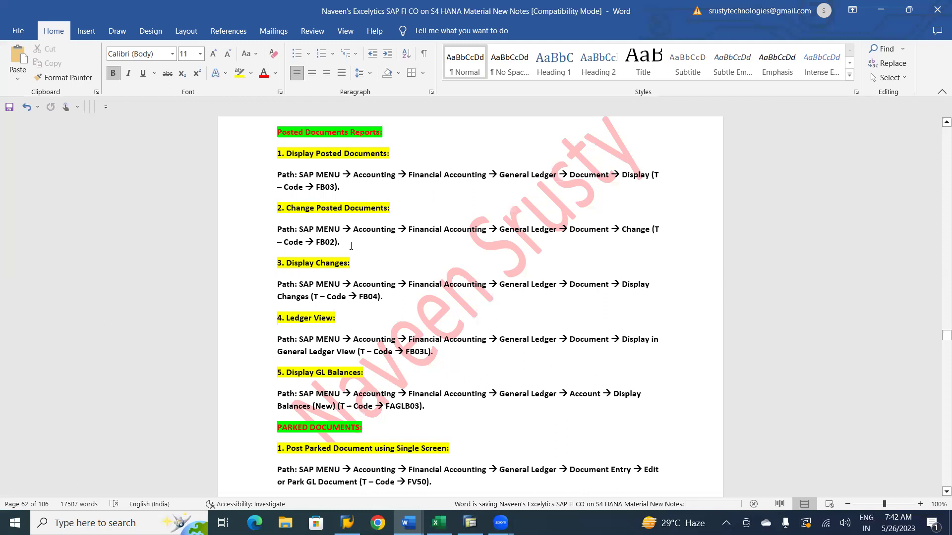
# - Switch to SAP and expand the Accounting, Financial Accounting and General Ledger folders of the SAP Menu
pyautogui.hotkey('alt', 'Tab')
pyautogui.hotkey('alt', 'Tab')
pyautogui.hotkey('alt', 'Tab')
pyautogui.hotkey('alt', 'Tab')
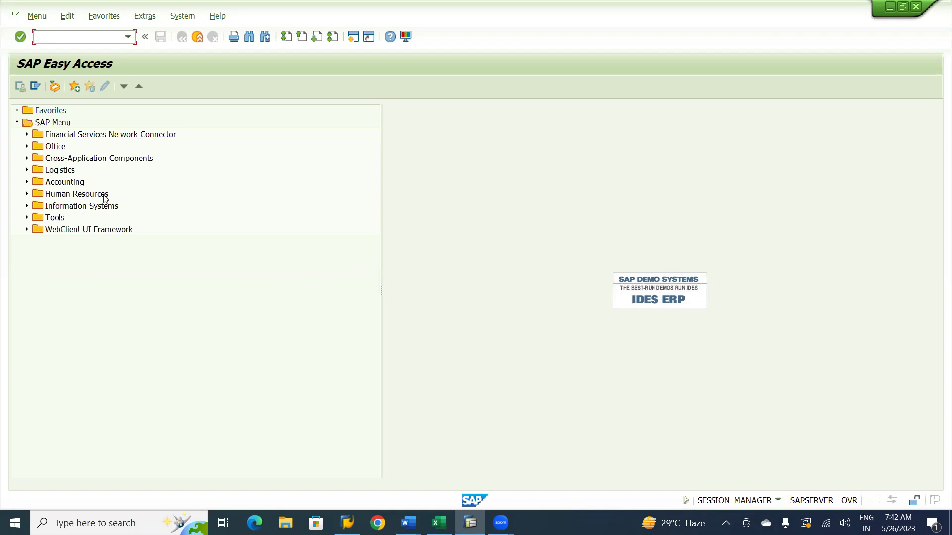
pyautogui.click(27, 183)
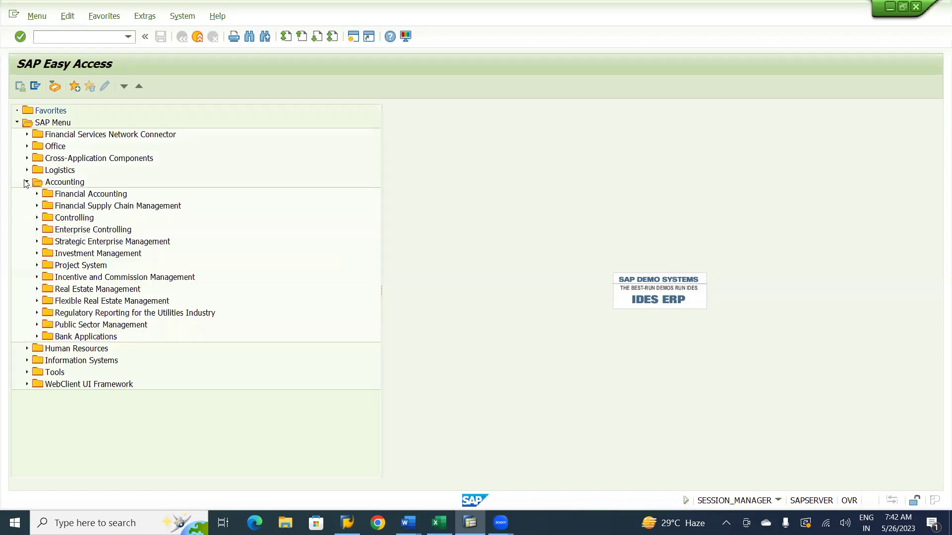
pyautogui.click(36, 195)
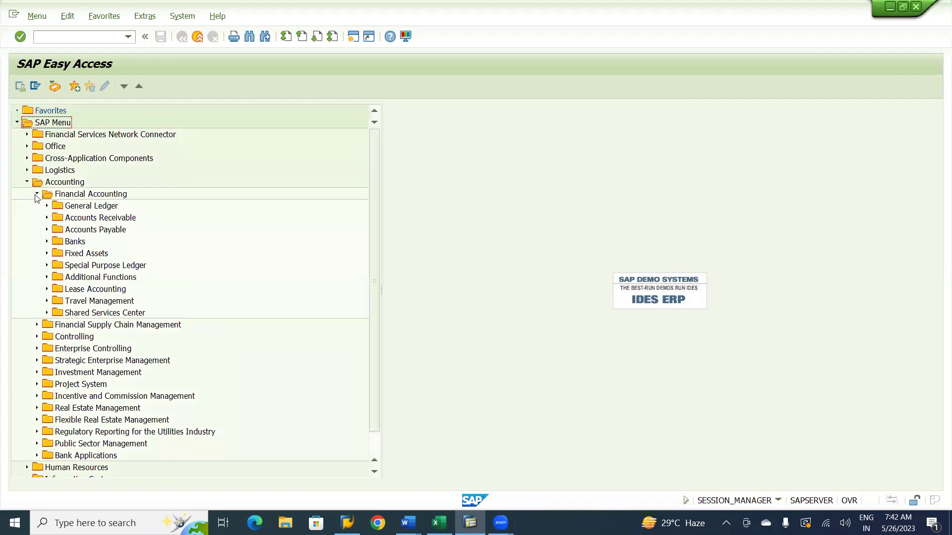
pyautogui.click(56, 185)
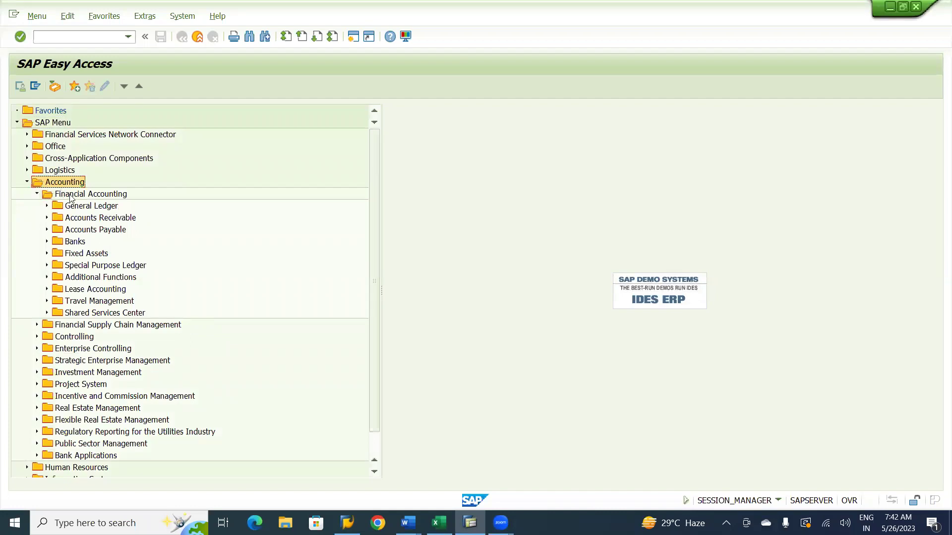
pyautogui.click(70, 195)
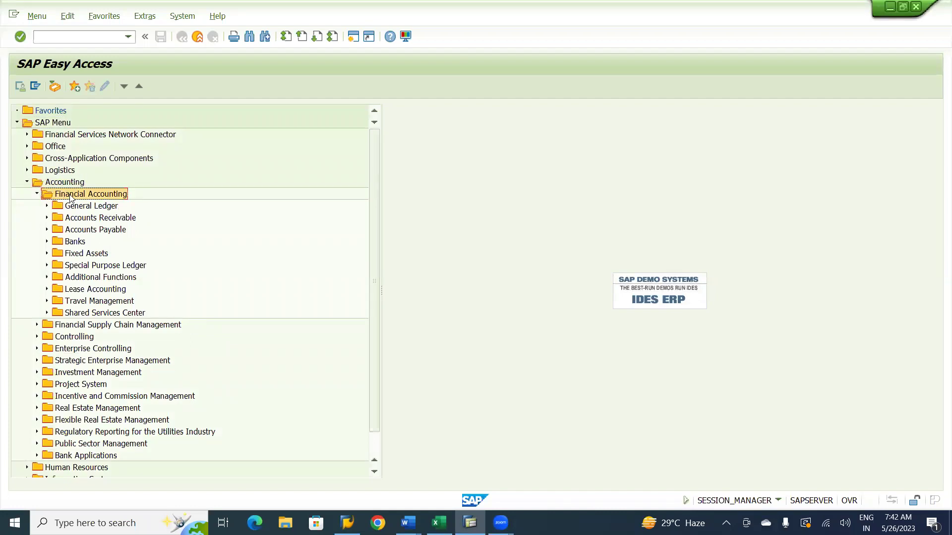
pyautogui.click(47, 206)
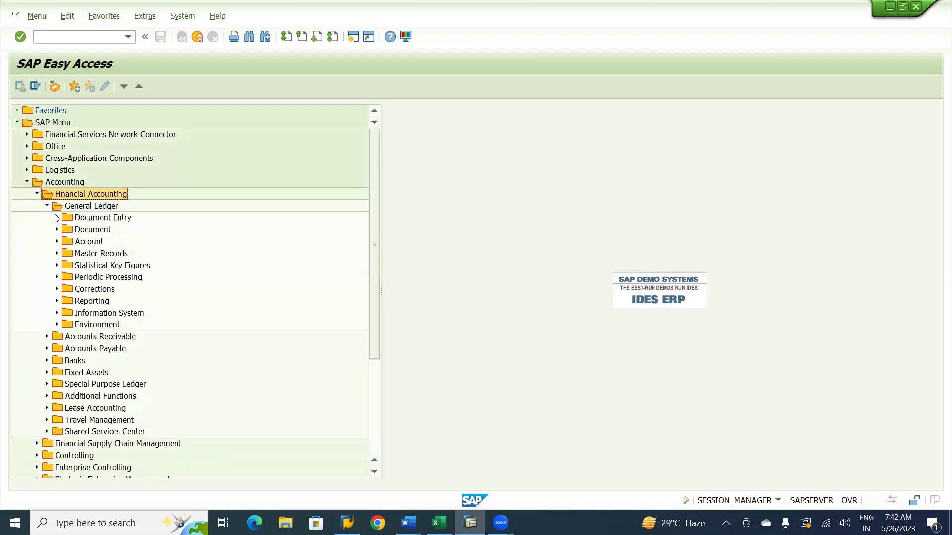
# - Start the FB02 - Change transaction from the General Ledger's Document folder
pyautogui.click(57, 219)
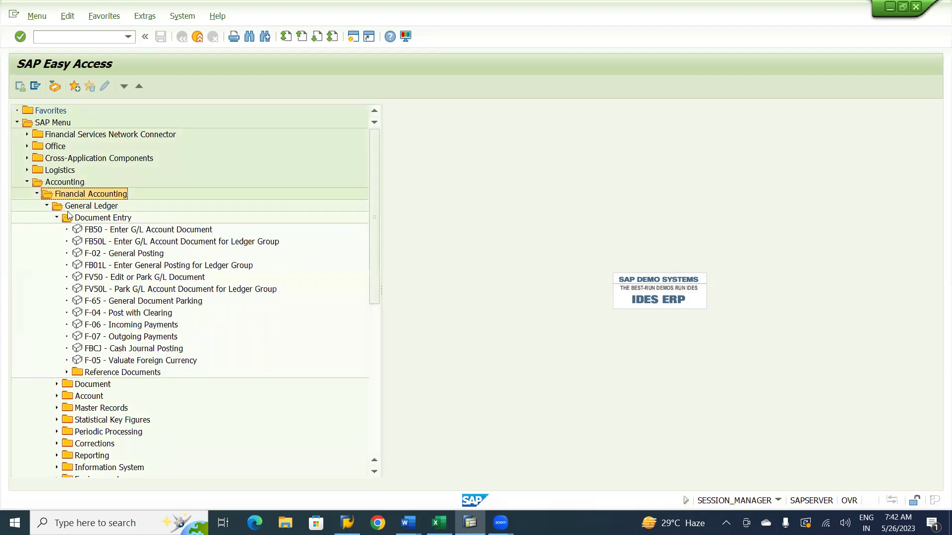
pyautogui.click(57, 218)
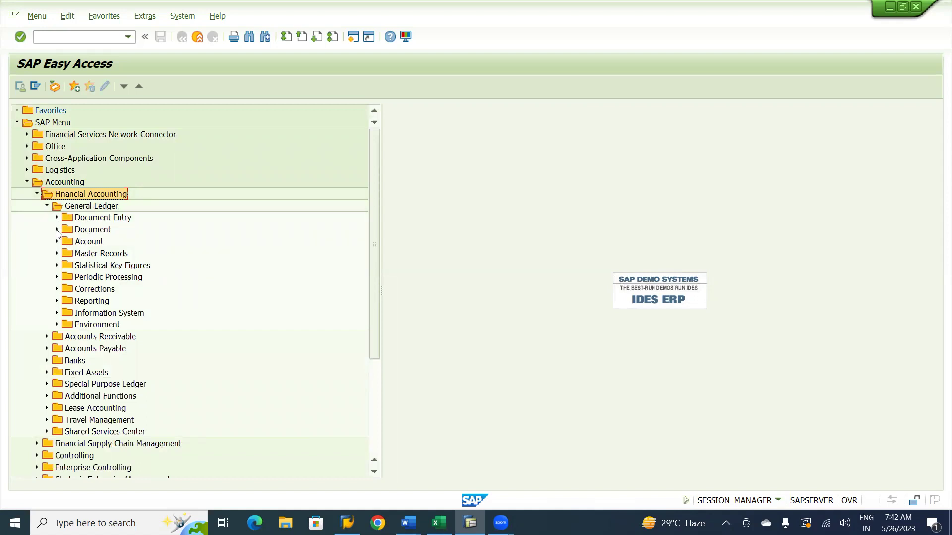
pyautogui.click(57, 230)
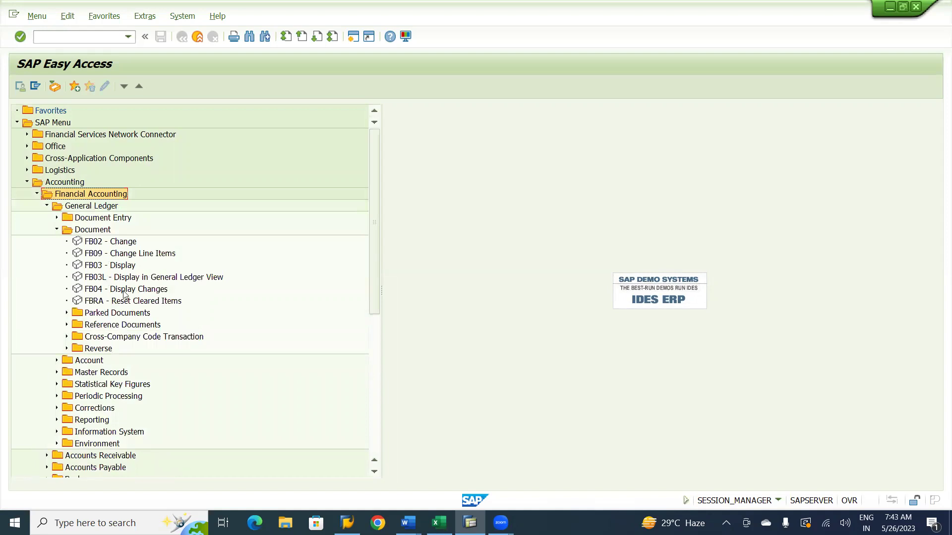
pyautogui.click(94, 230)
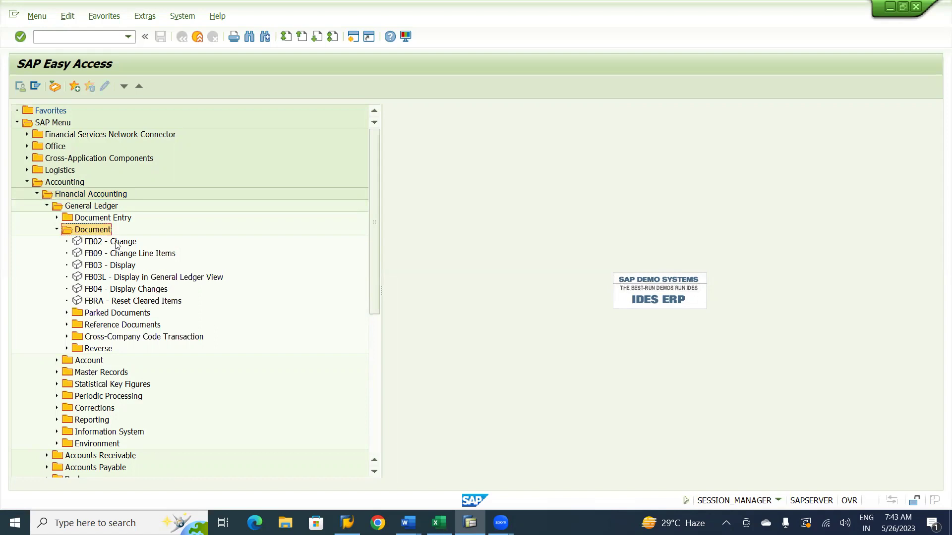
pyautogui.click(116, 243)
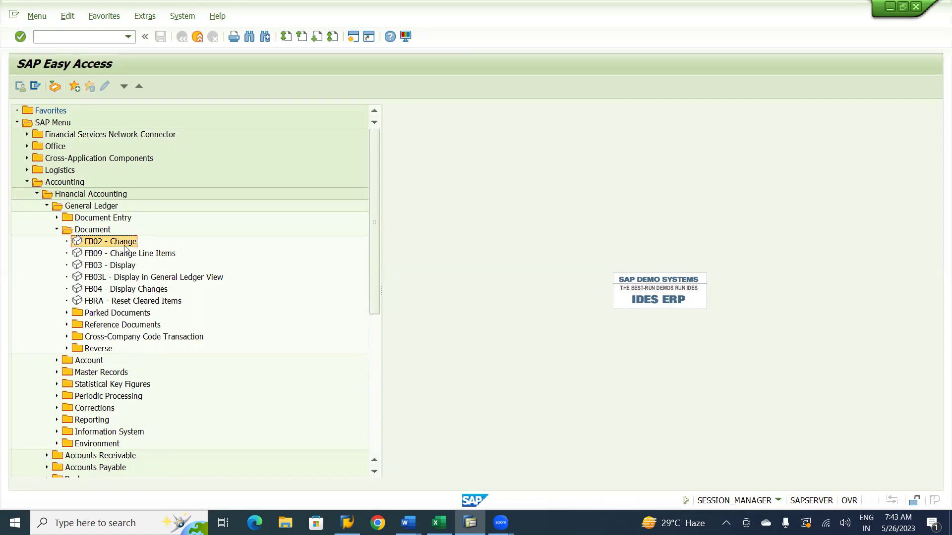
pyautogui.doubleClick(125, 245)
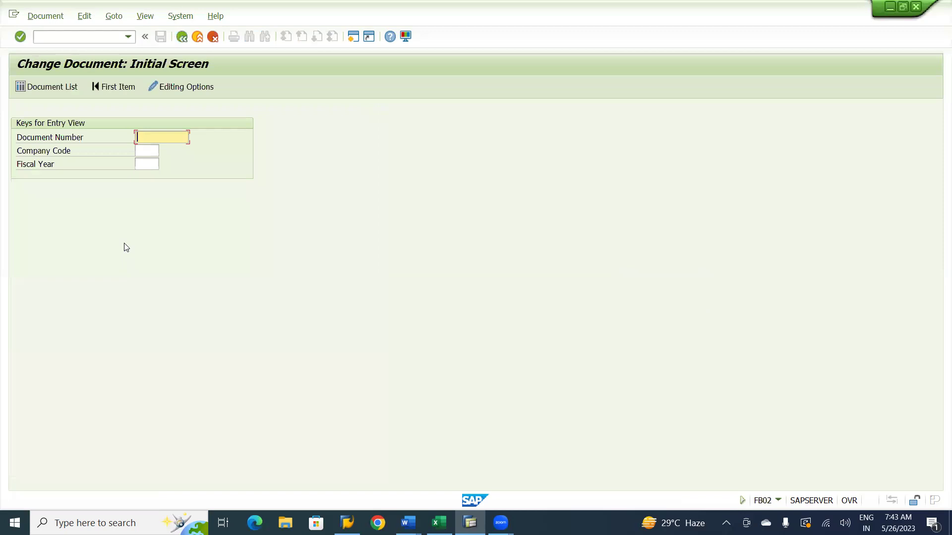
# - Open posted document 100000002 of company code BI01 for fiscal year 2023 for changing
pyautogui.write('1')
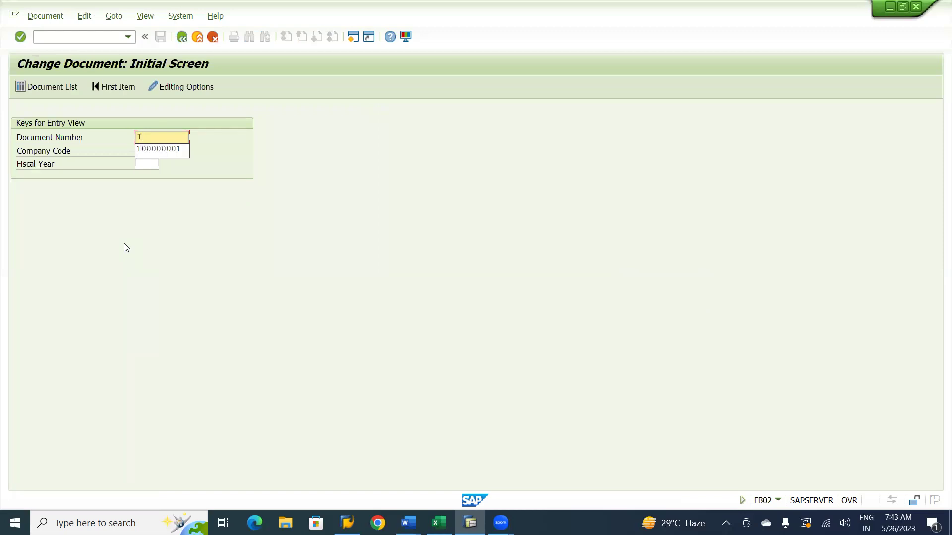
pyautogui.press('Down')
pyautogui.press('Return')
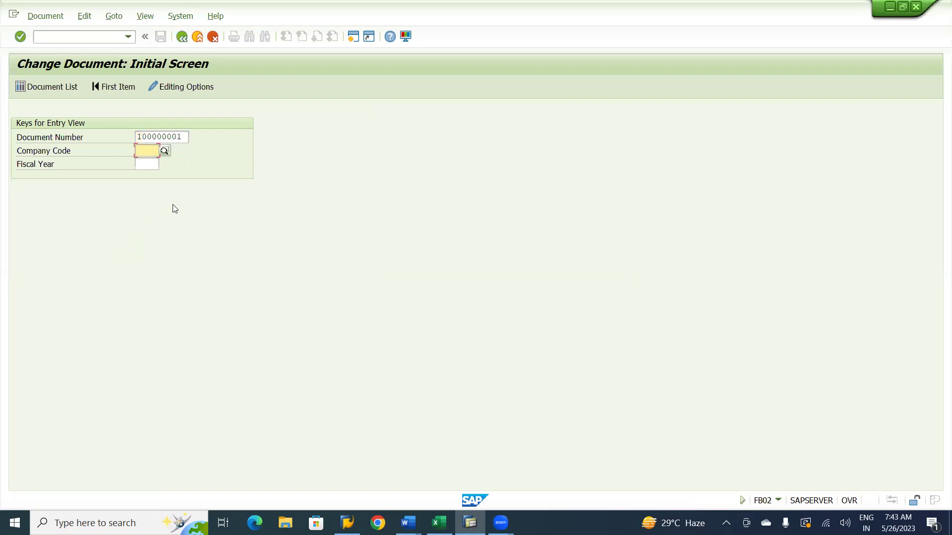
pyautogui.click(185, 135)
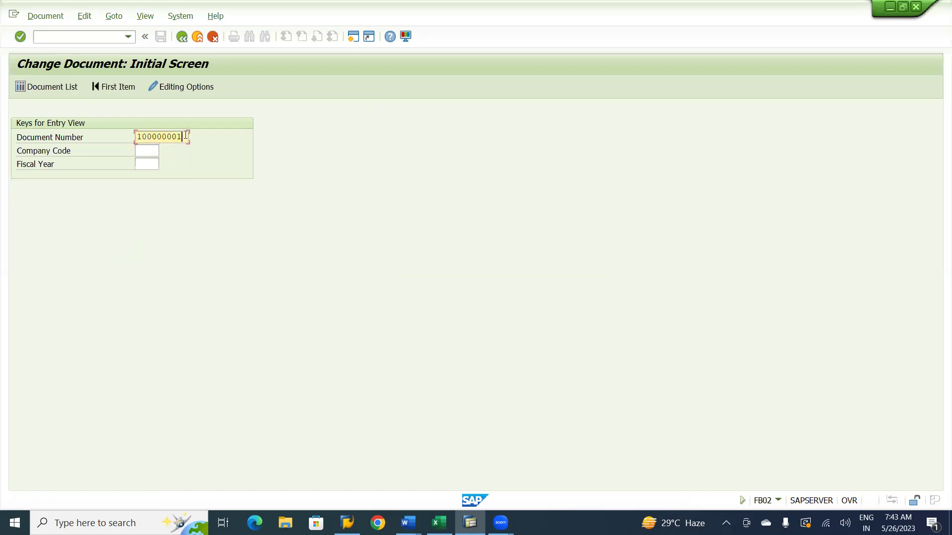
pyautogui.press('BackSpace')
pyautogui.write('2')
pyautogui.press('Return')
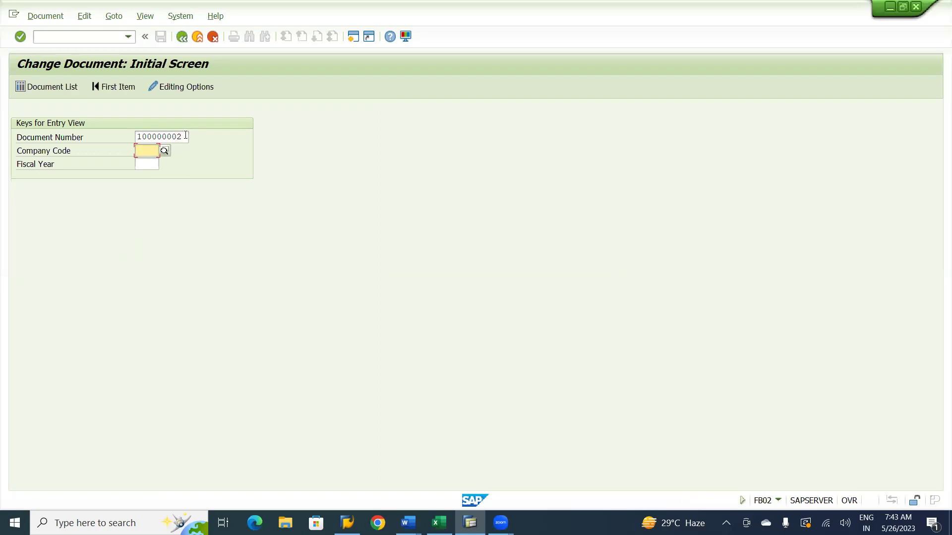
pyautogui.write('BI01')
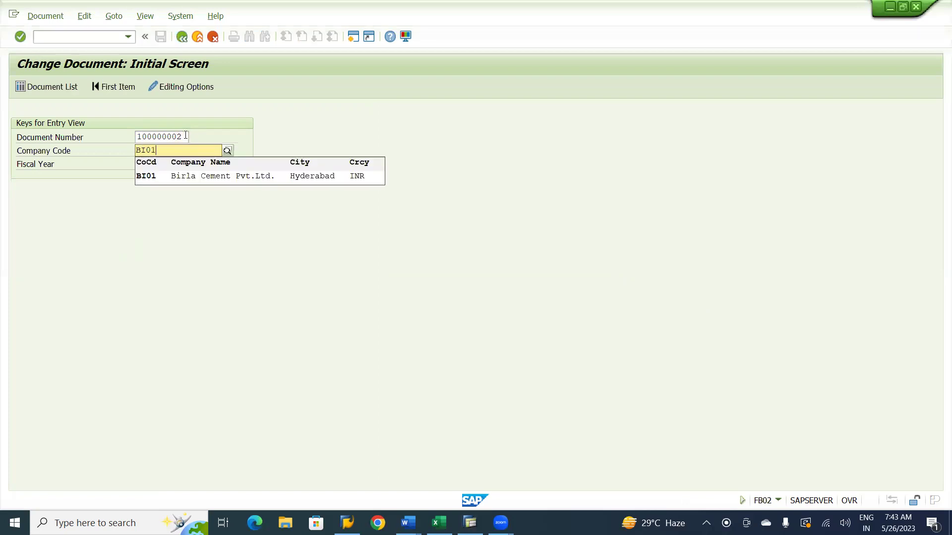
pyautogui.press('Tab')
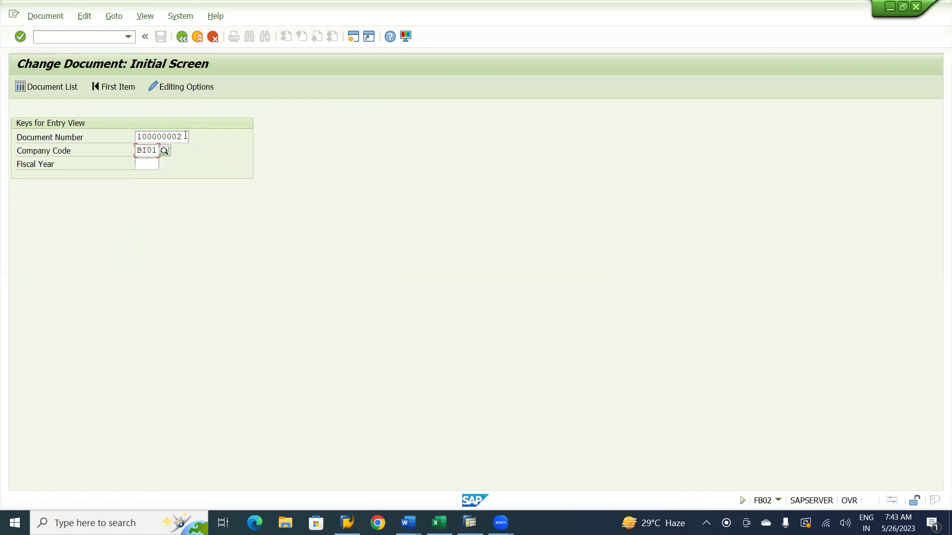
pyautogui.write('2023')
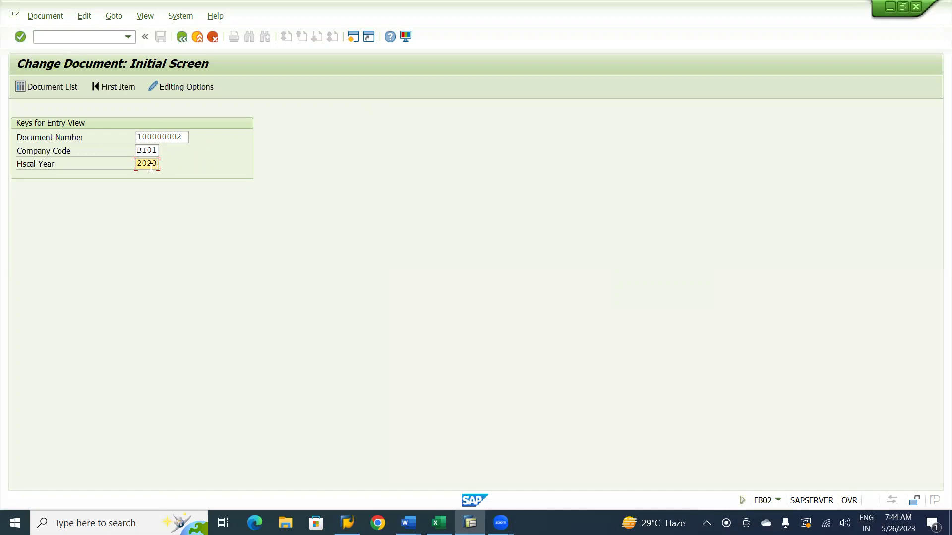
pyautogui.press('Return')
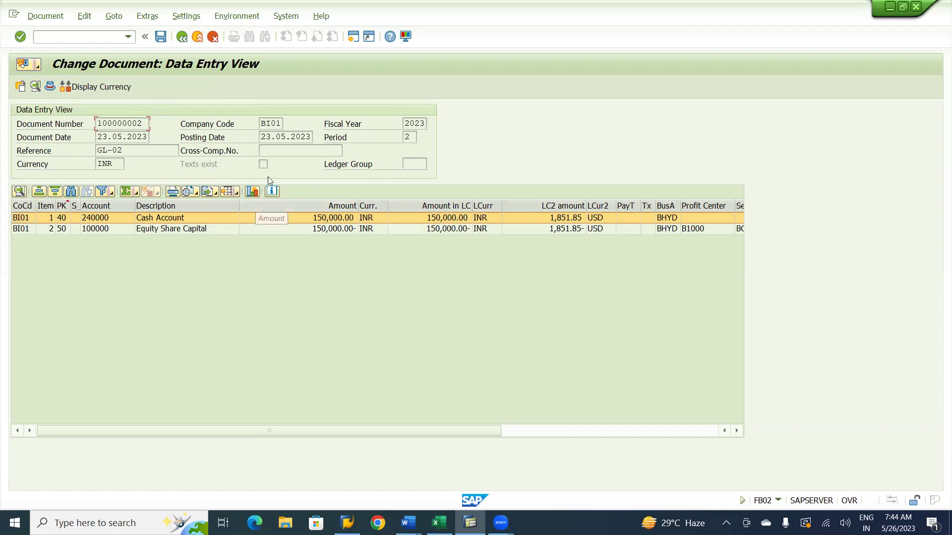
# - Open the document header and replace the first word of the header text with "Normall"
pyautogui.click(50, 85)
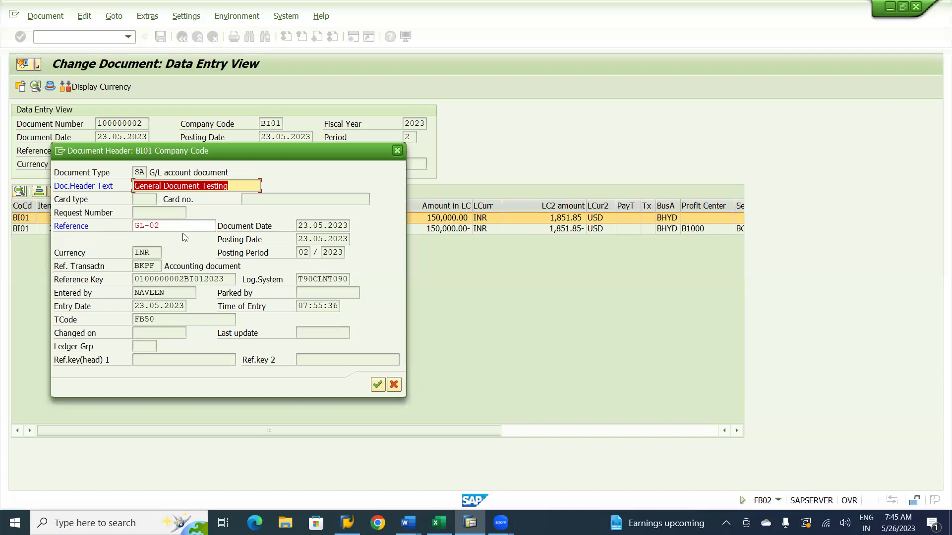
pyautogui.press('End')
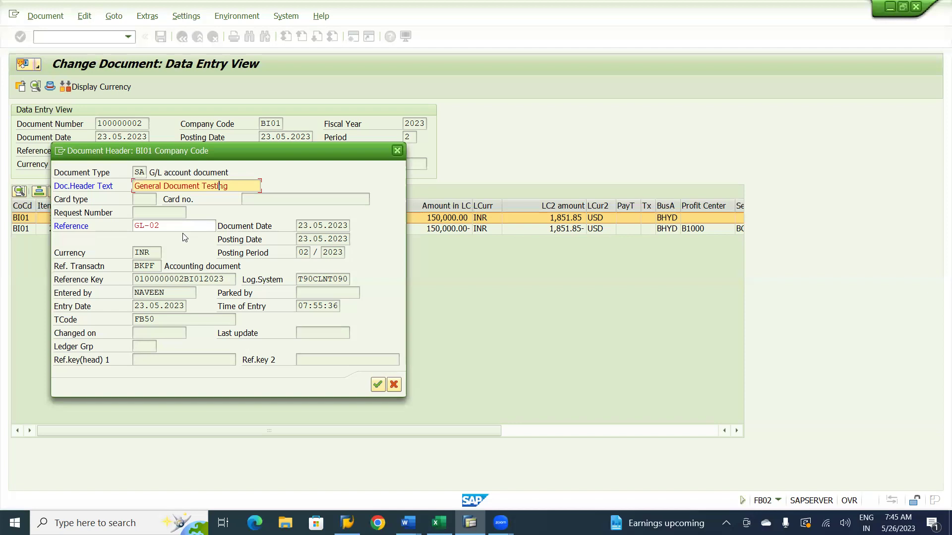
pyautogui.press('Left')
pyautogui.press('Left')
pyautogui.press('Left')
pyautogui.press('Home')
pyautogui.press('Delete')
pyautogui.press('Delete')
pyautogui.press('Delete')
pyautogui.press('Delete')
pyautogui.press('Delete')
pyautogui.press('Delete')
pyautogui.press('Delete')
pyautogui.press('Delete')
pyautogui.write('GL')
pyautogui.press('BackSpace')
pyautogui.press('BackSpace')
pyautogui.press('BackSpace')
pyautogui.write('NOR')
pyautogui.press('BackSpace')
pyautogui.press('BackSpace')
pyautogui.press('BackSpace')
pyautogui.press('BackSpace')
pyautogui.write('N ormall')
# - Replace the last word of the document header text with "Posting"
pyautogui.click(242, 185)
pyautogui.press('BackSpace')
pyautogui.press('BackSpace')
pyautogui.press('BackSpace')
pyautogui.press('BackSpace')
pyautogui.press('BackSpace')
pyautogui.press('BackSpace')
pyautogui.press('BackSpace')
pyautogui.write('Posting')
# - Set the header's Reference to ND-02, consult the change-document notes, and accept and recheck the header data
pyautogui.click(148, 226)
pyautogui.press('BackSpace')
pyautogui.press('BackSpace')
pyautogui.write('N')
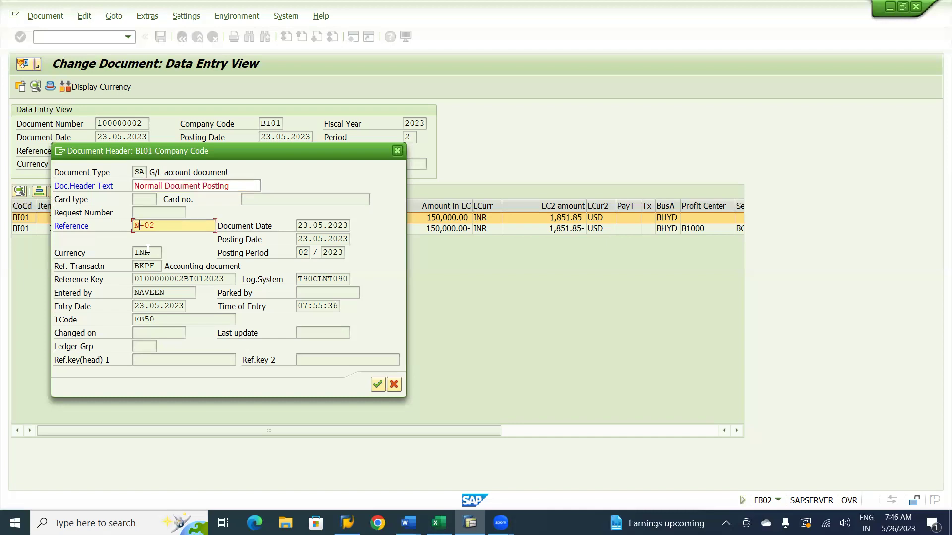
pyautogui.write('D')
pyautogui.hotkey('alt', 'Tab')
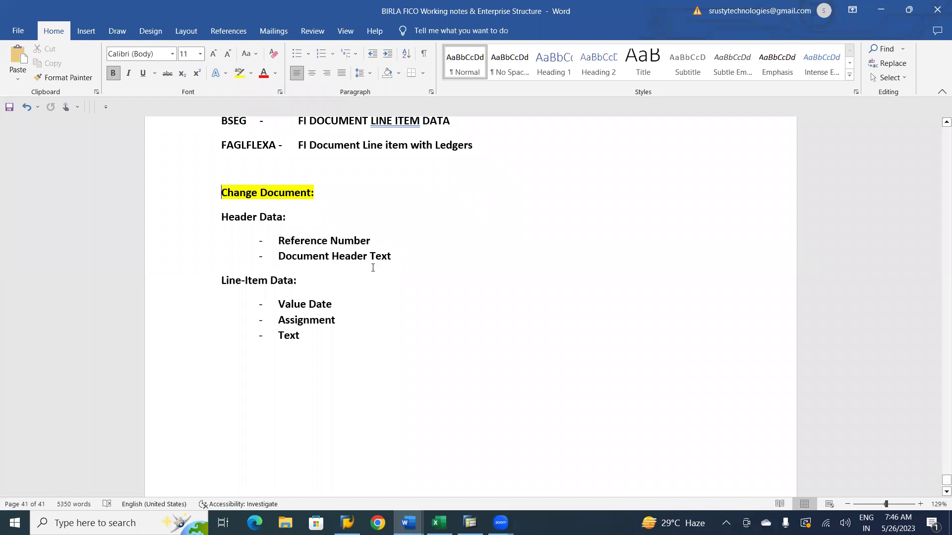
pyautogui.hotkey('alt', 'Tab')
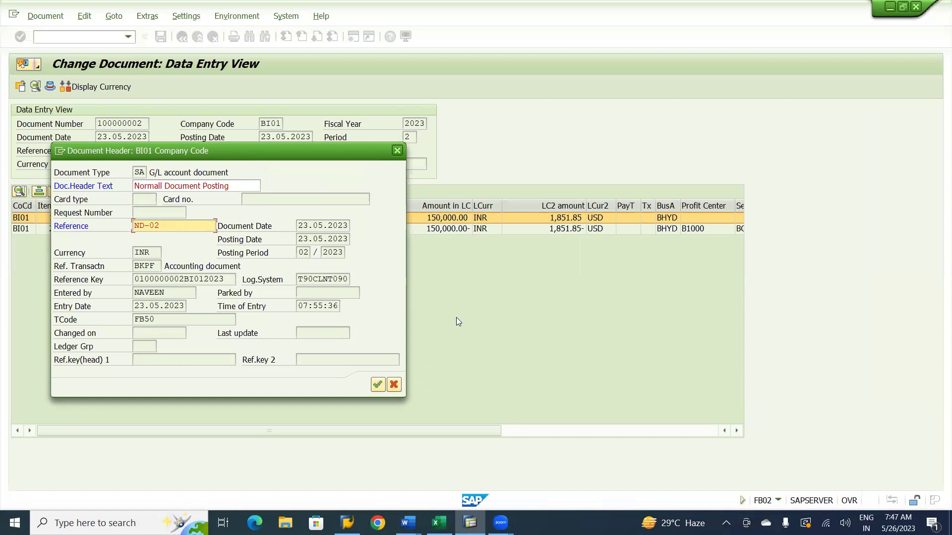
pyautogui.click(377, 384)
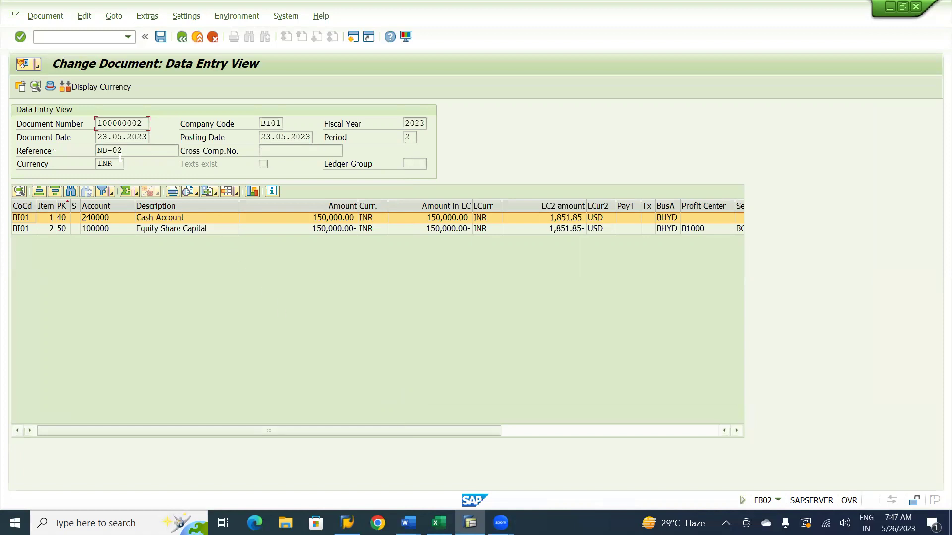
pyautogui.click(50, 85)
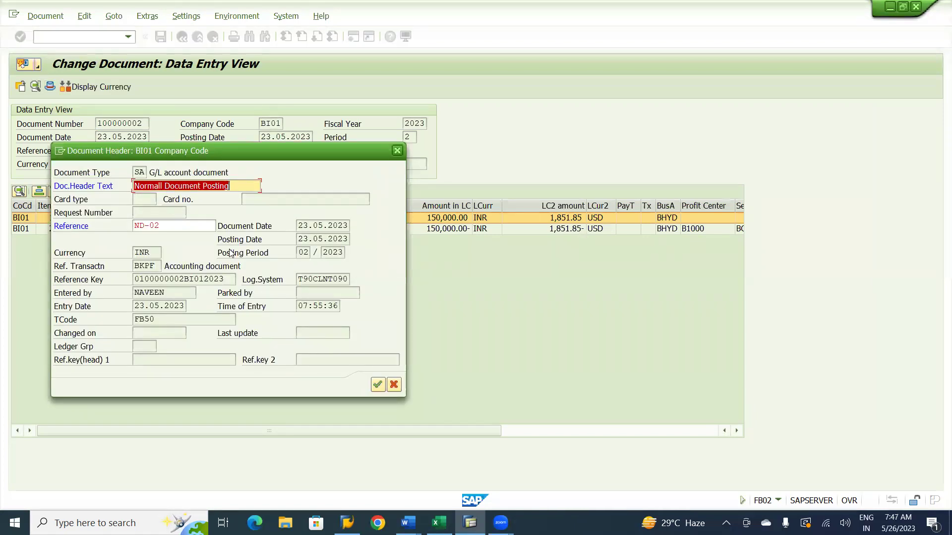
pyautogui.click(383, 384)
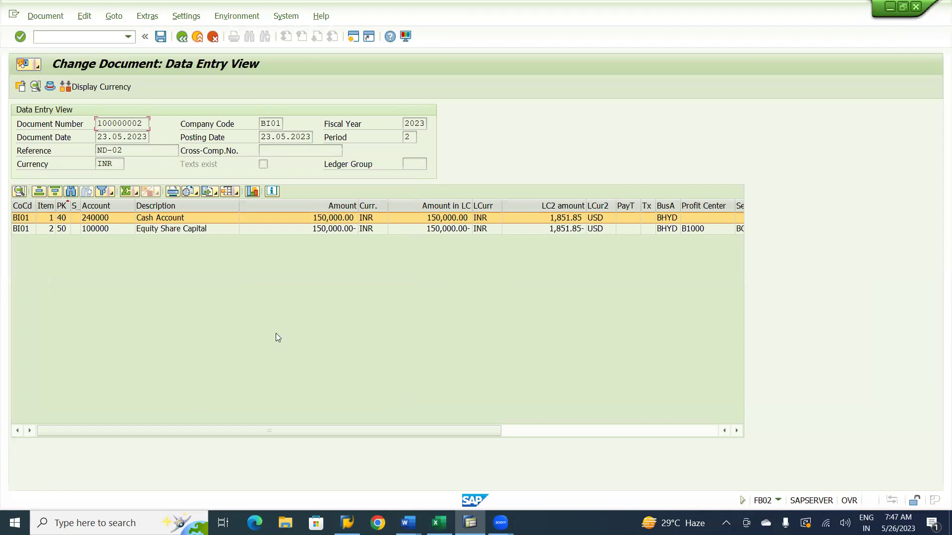
# - Open the Cash Account line item and set its value date to 25.05.2023 and its assignment to 20230525
pyautogui.doubleClick(149, 219)
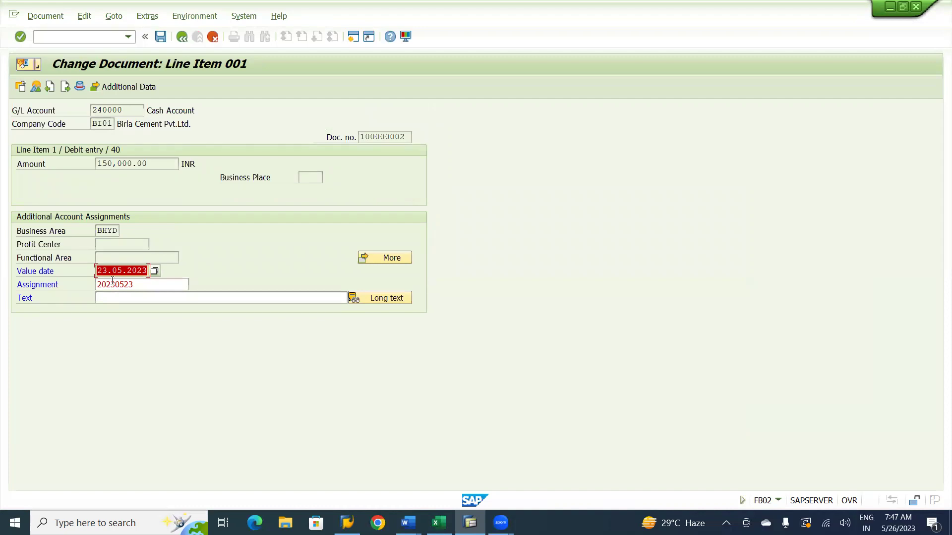
pyautogui.click(108, 272)
pyautogui.press('BackSpace')
pyautogui.write('5')
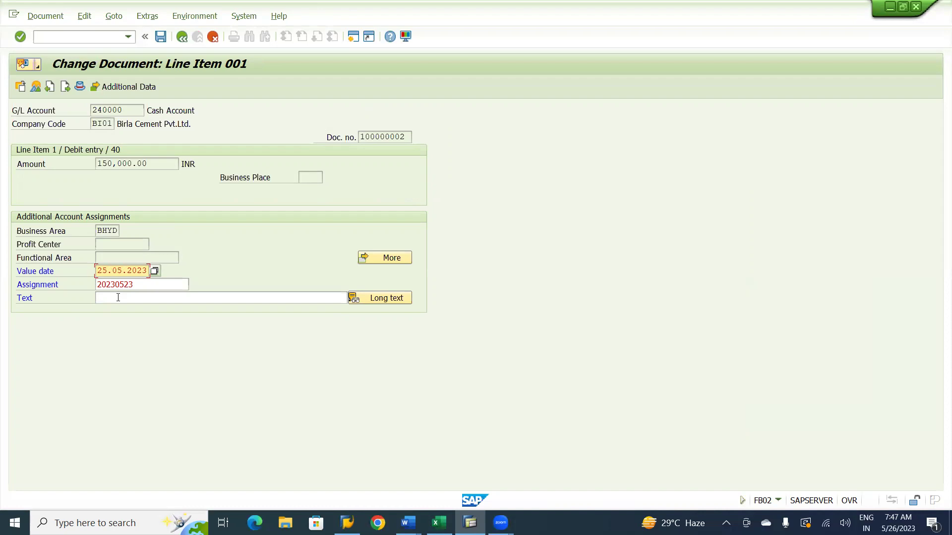
pyautogui.click(142, 284)
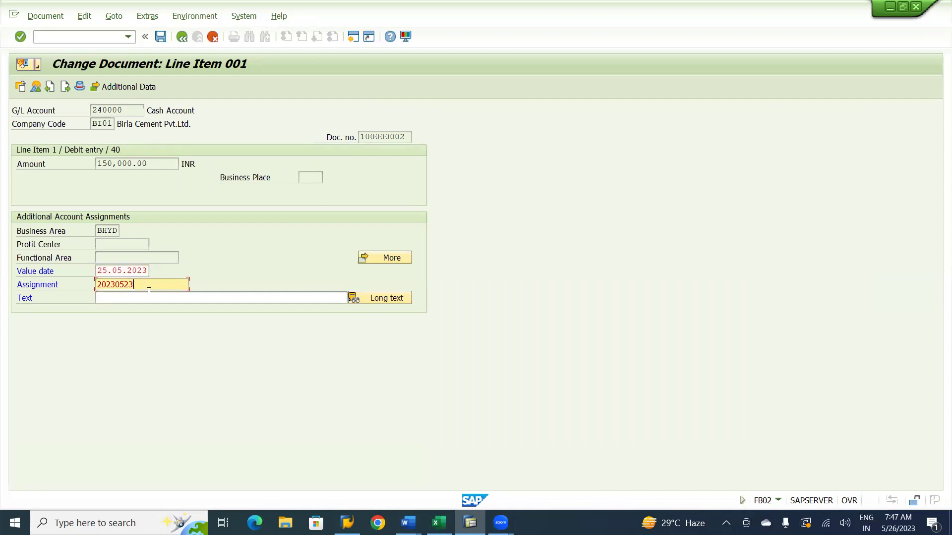
pyautogui.press('BackSpace')
pyautogui.write('5')
# - Enter "Share Capital Amount Received" as the line item's text and save the changed document
pyautogui.click(135, 301)
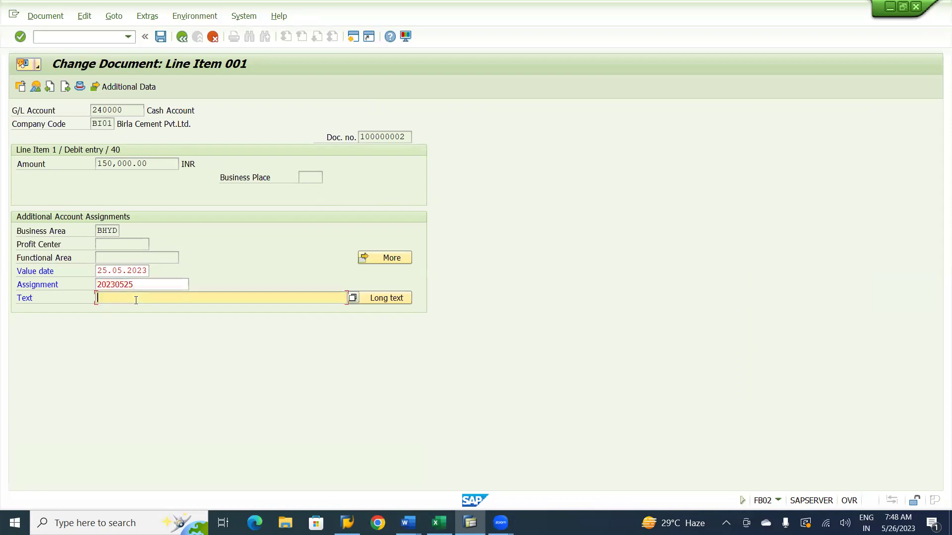
pyautogui.write('hare Capital Amount Received')
pyautogui.click(161, 38)
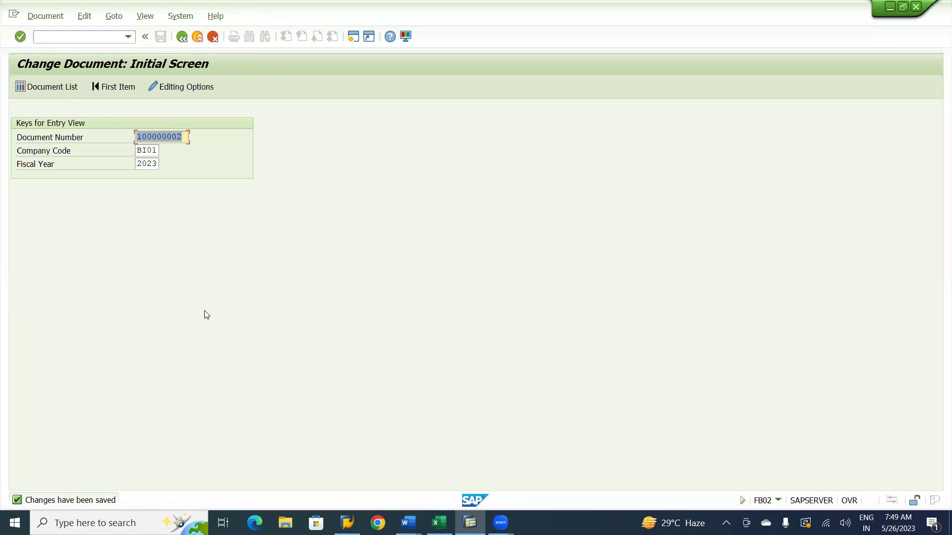
# - Leave the change transaction and consult the notes on displaying document changes with FB04
pyautogui.hotkey('alt', 'Tab')
pyautogui.hotkey('alt', 'Tab')
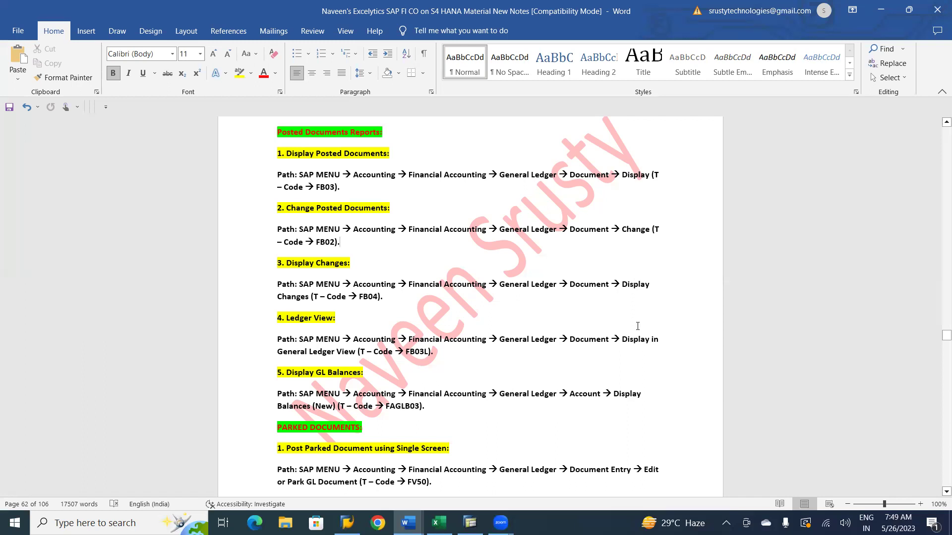
pyautogui.hotkey('alt', 'Tab')
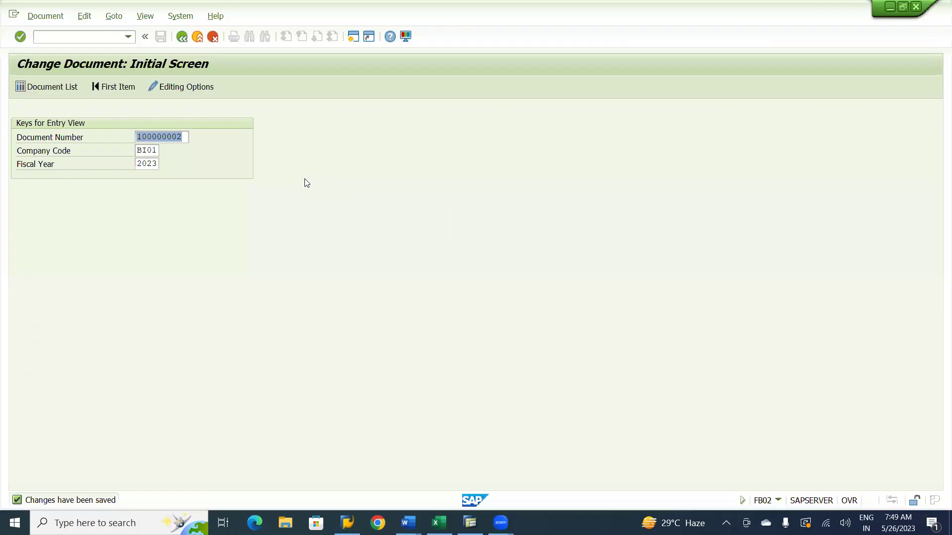
pyautogui.click(182, 37)
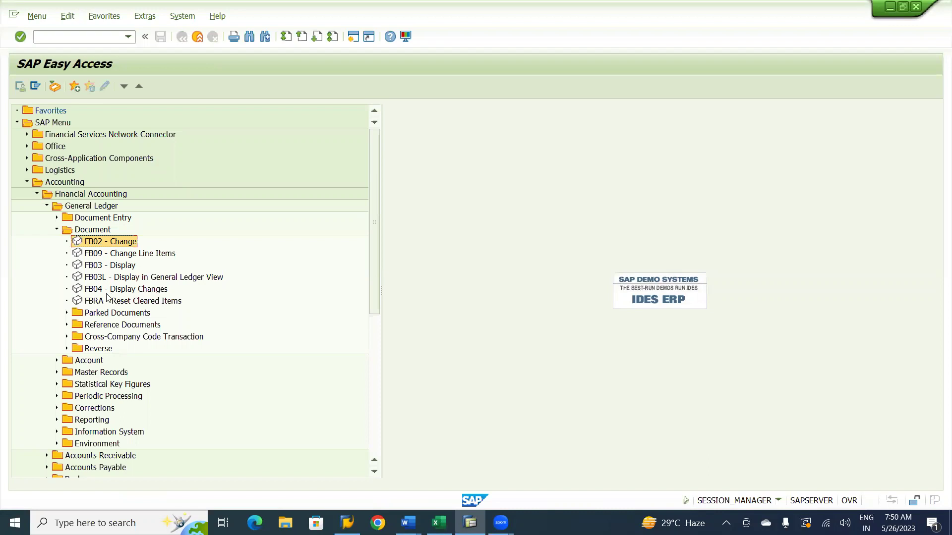
pyautogui.hotkey('alt', 'Tab')
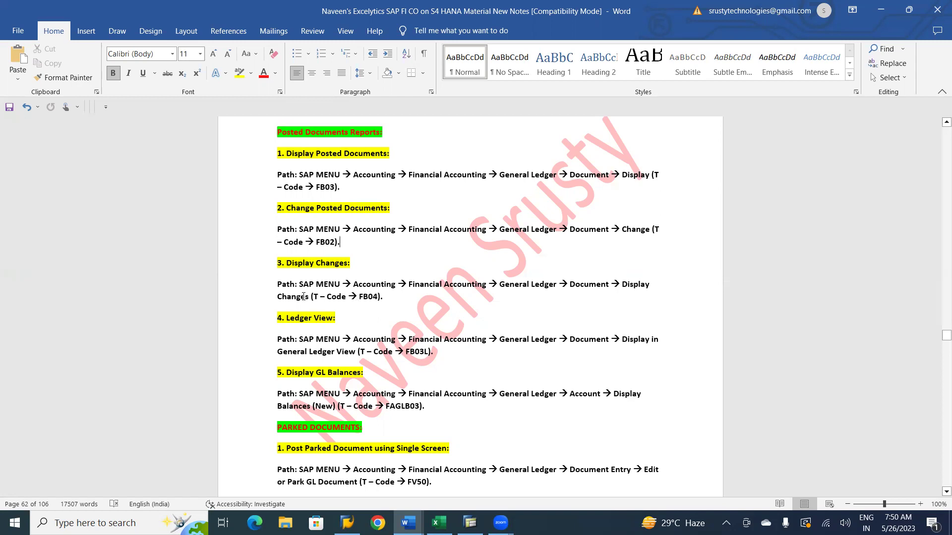
pyautogui.hotkey('alt', 'Tab')
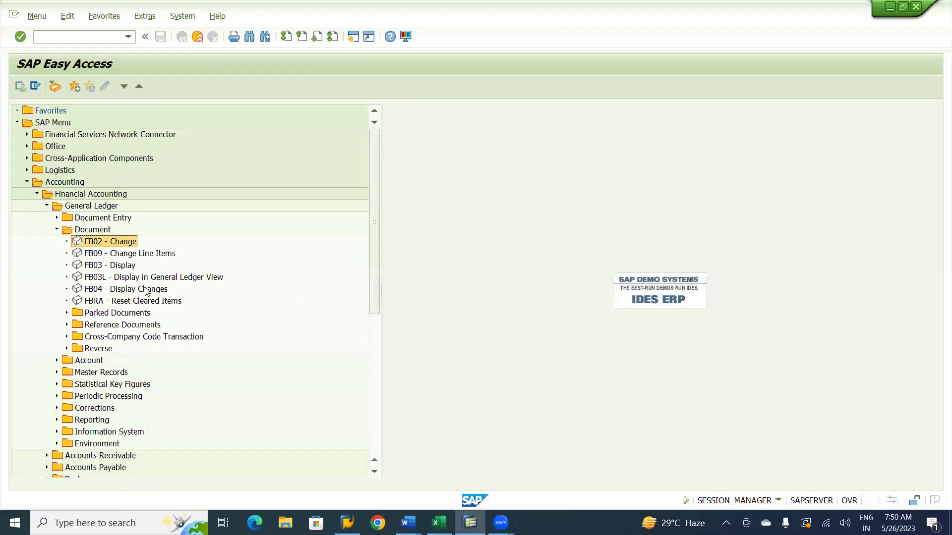
pyautogui.hotkey('alt', 'Tab')
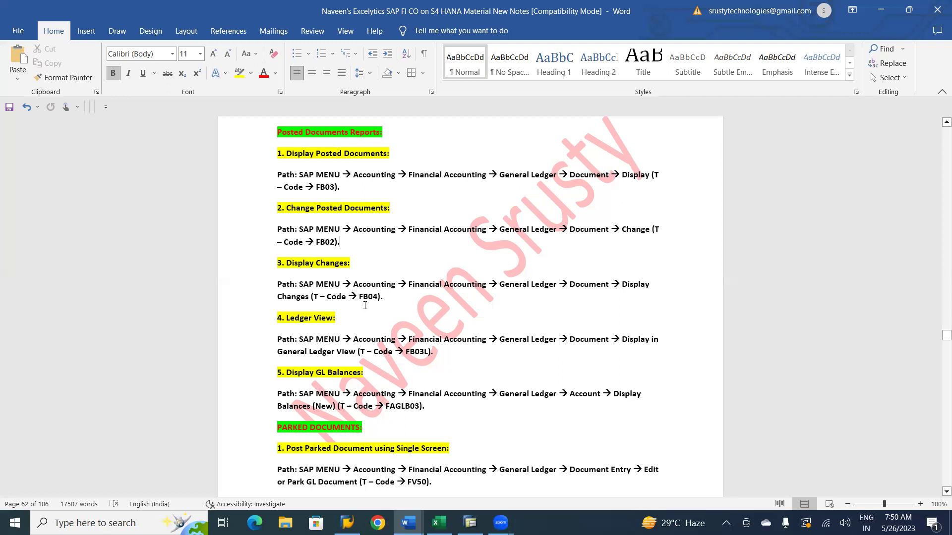
pyautogui.hotkey('alt', 'Tab')
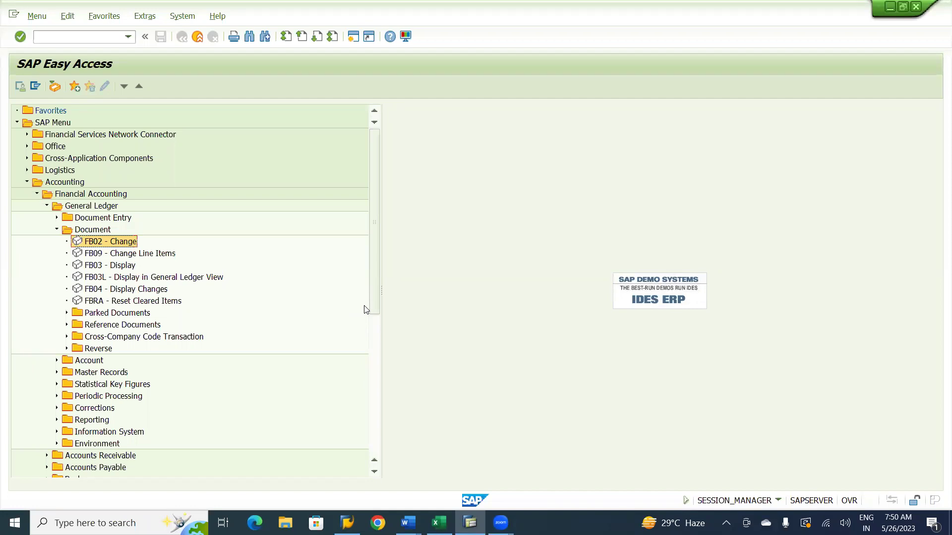
# - Run Display Changes (FB04) for document 100000002, company code BI01, fiscal year 2023, and list all changes
pyautogui.doubleClick(149, 291)
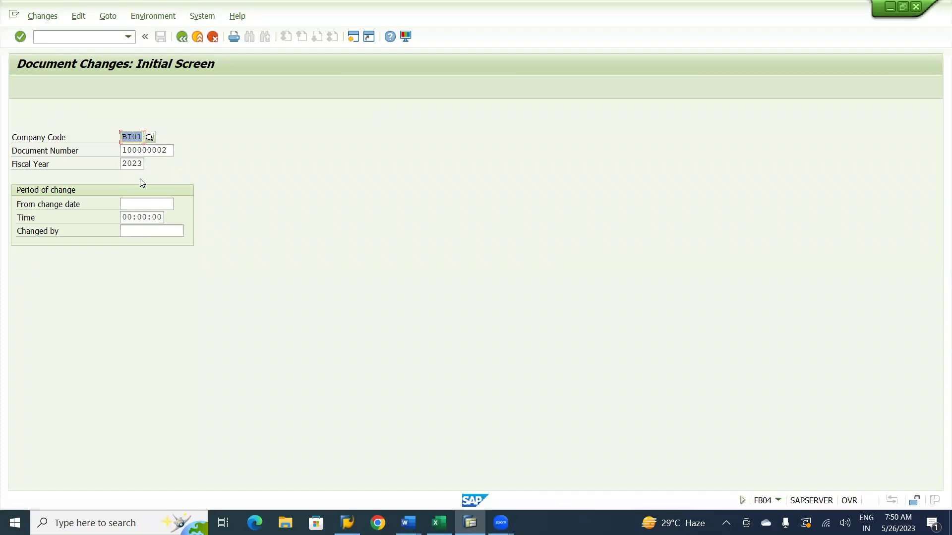
pyautogui.press('Return')
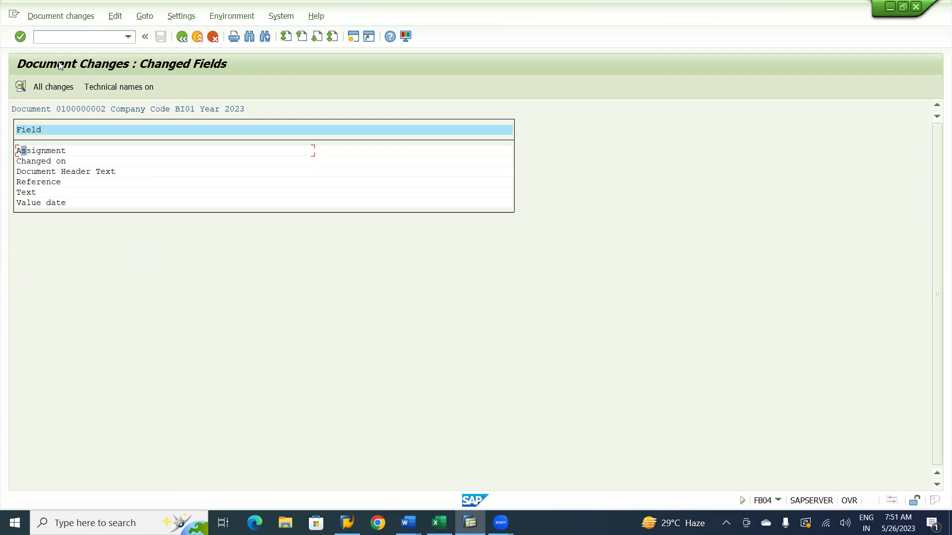
pyautogui.click(56, 88)
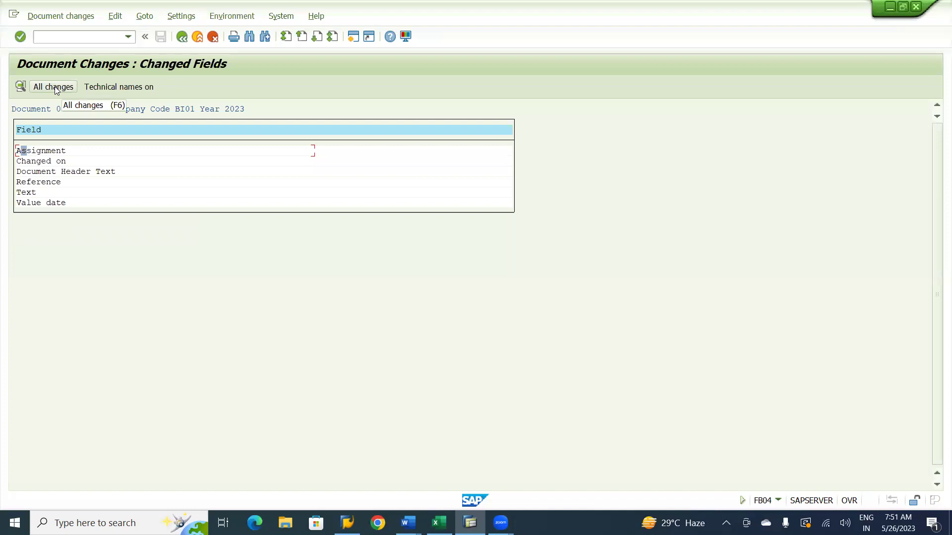
pyautogui.click(55, 86)
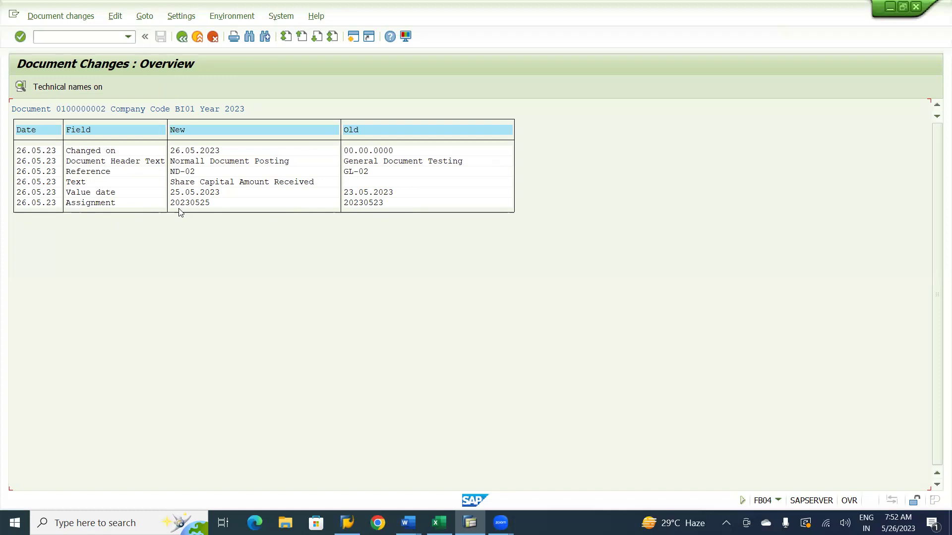
# - View the change details of the Reference and Value date fields, closing each one after reading
pyautogui.doubleClick(191, 172)
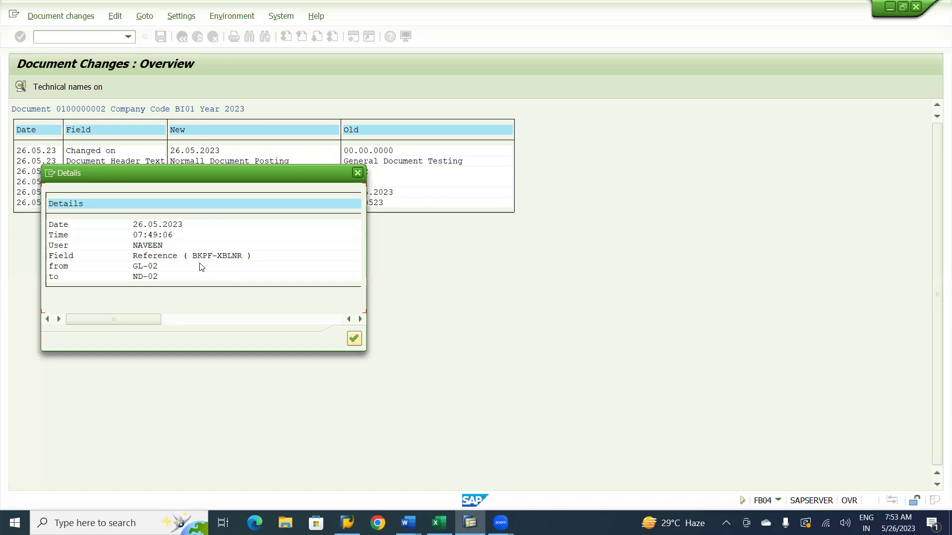
pyautogui.click(357, 173)
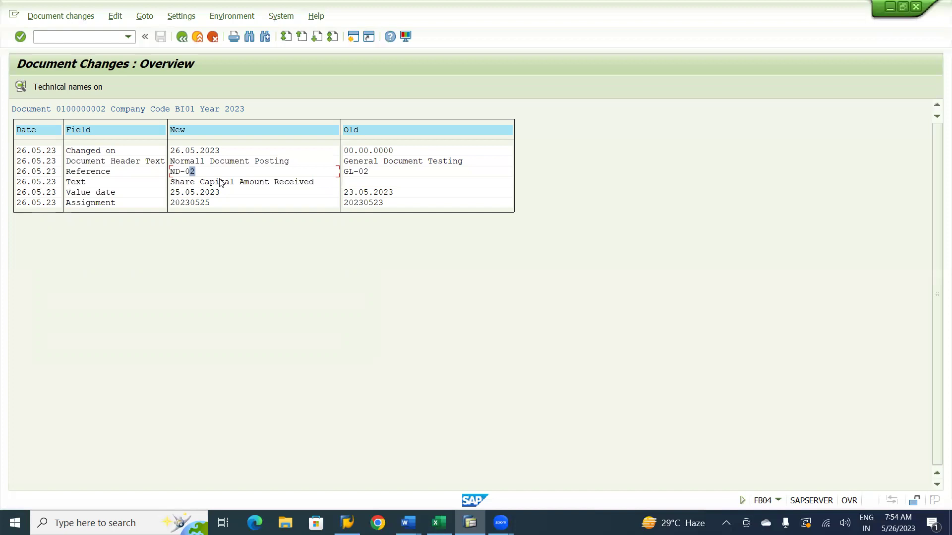
pyautogui.click(188, 197)
pyautogui.doubleClick(187, 196)
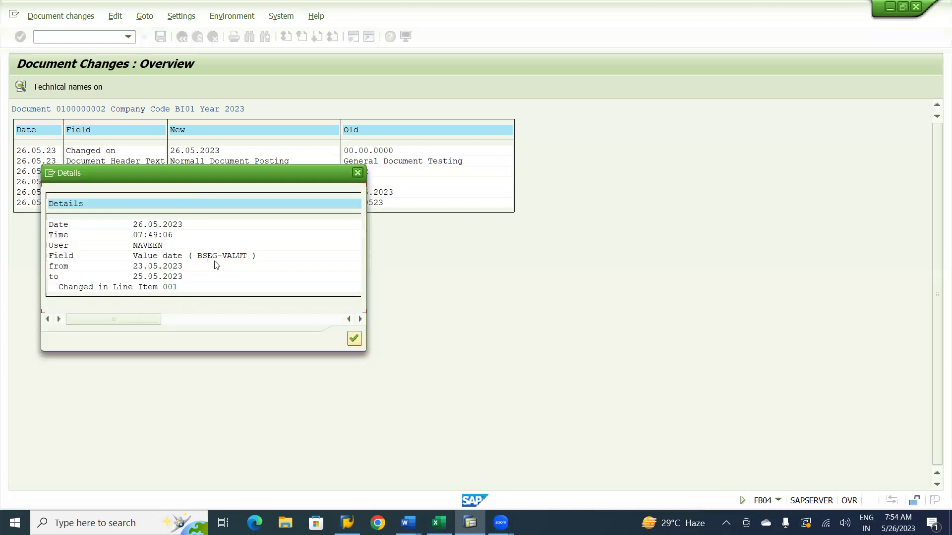
pyautogui.click(357, 173)
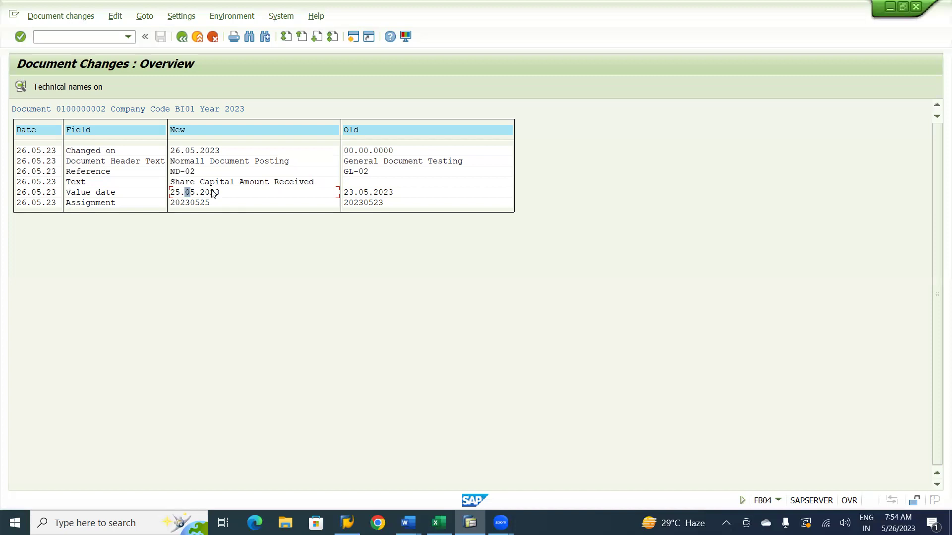
# - View the change details of the Document Header Text field and the line item's Text field
pyautogui.doubleClick(225, 163)
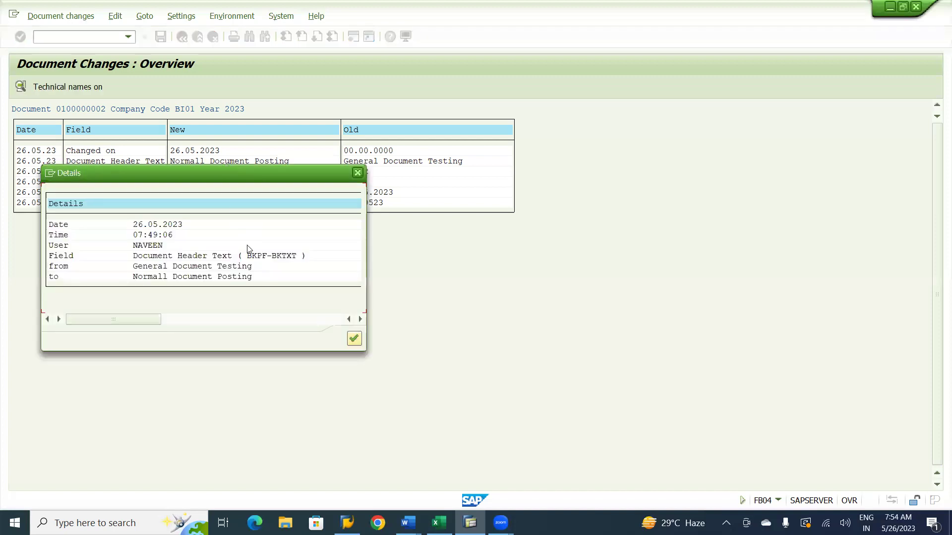
pyautogui.click(267, 266)
pyautogui.click(357, 173)
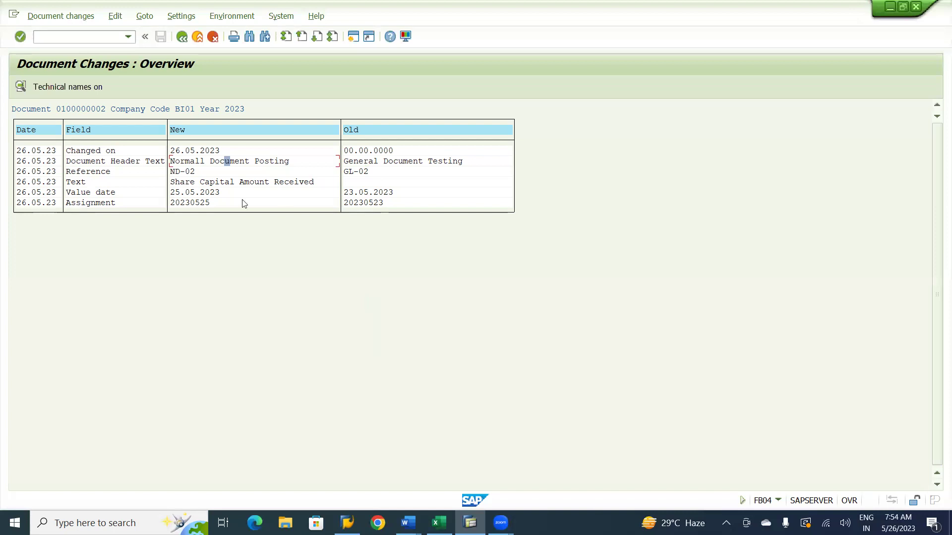
pyautogui.doubleClick(193, 185)
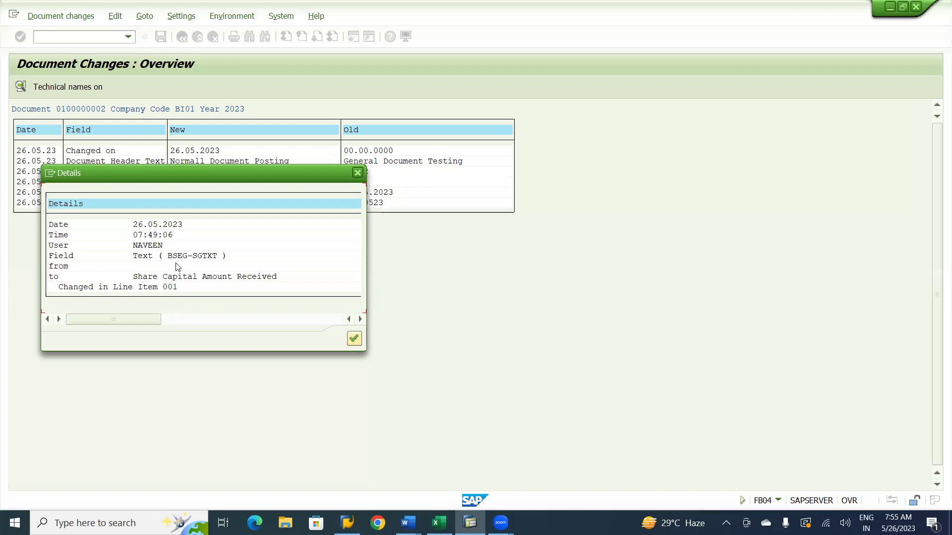
# - In the Word notes, extend heading 4 to "Display Document in General Ledger View:", save, and return to SAP
pyautogui.hotkey('alt', 'Tab')
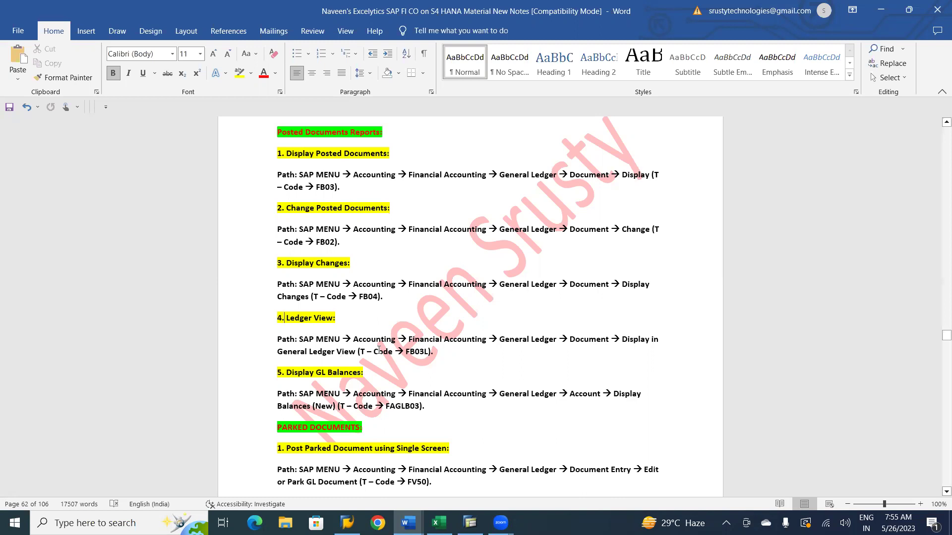
pyautogui.write('Display')
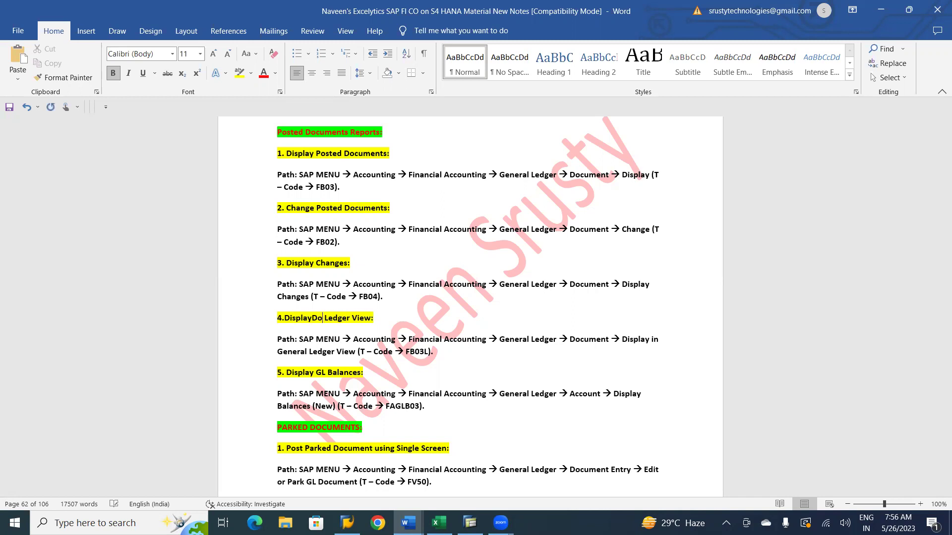
pyautogui.write(' Document ')
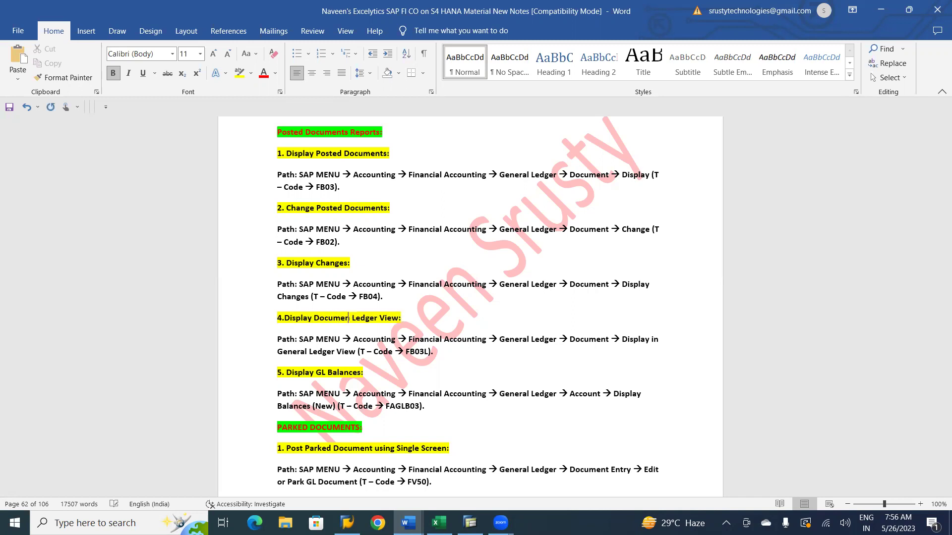
pyautogui.write('in General')
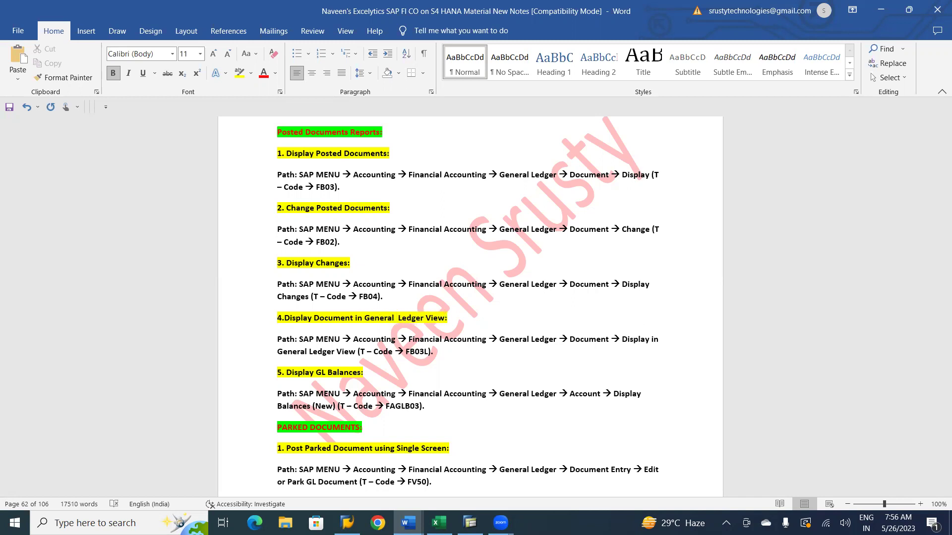
pyautogui.press('Delete')
pyautogui.hotkey('ctrl', 's')
pyautogui.hotkey('alt', 'Tab')
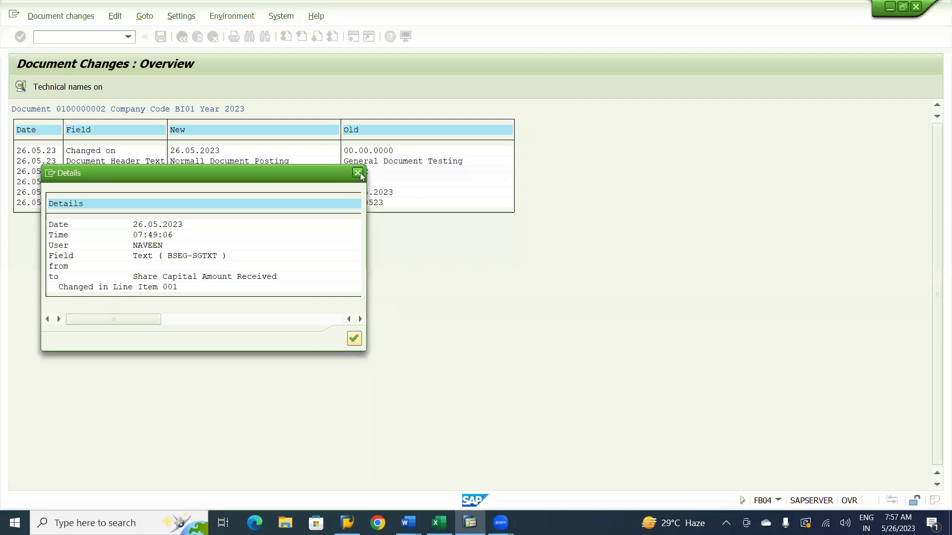
# - Leave the document changes overview, then look at the Display Document (FB03) initial screen and return to the SAP menu
pyautogui.click(357, 173)
pyautogui.click(198, 37)
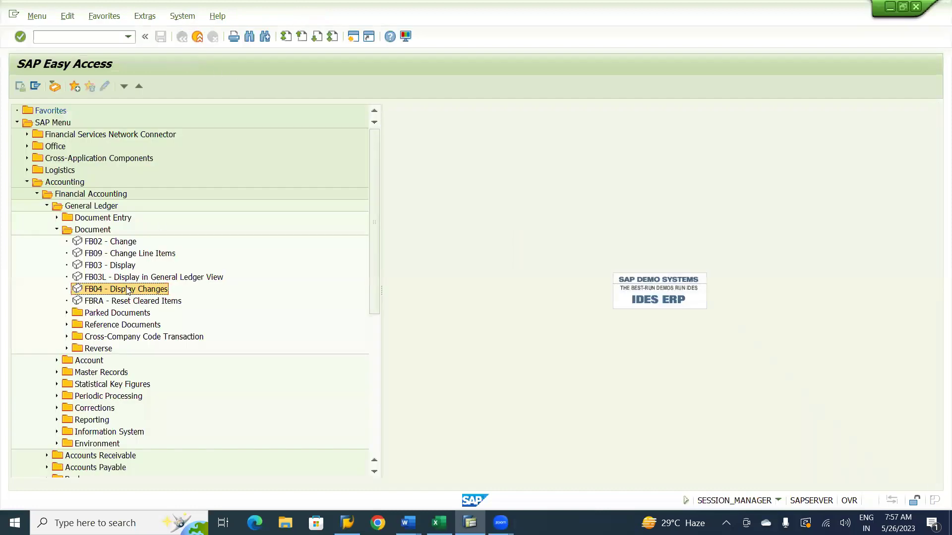
pyautogui.click(113, 280)
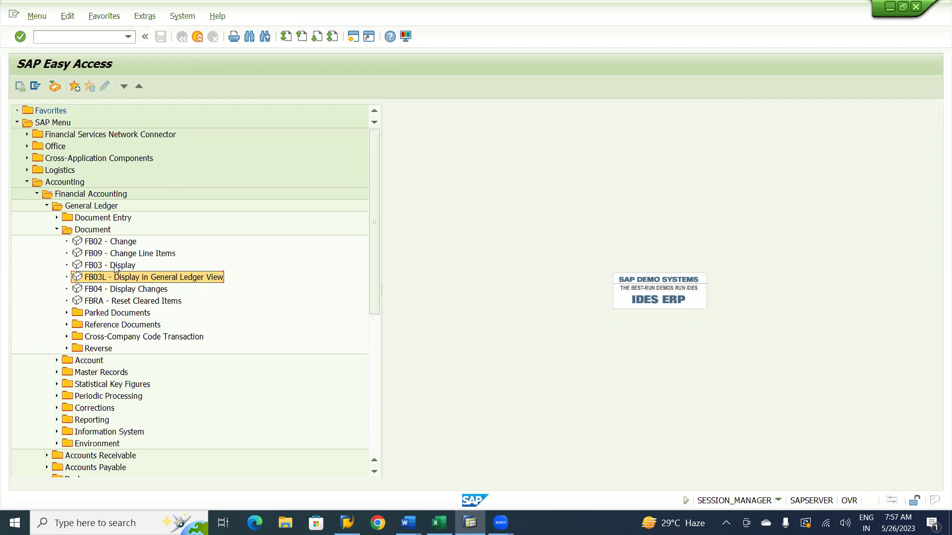
pyautogui.doubleClick(115, 266)
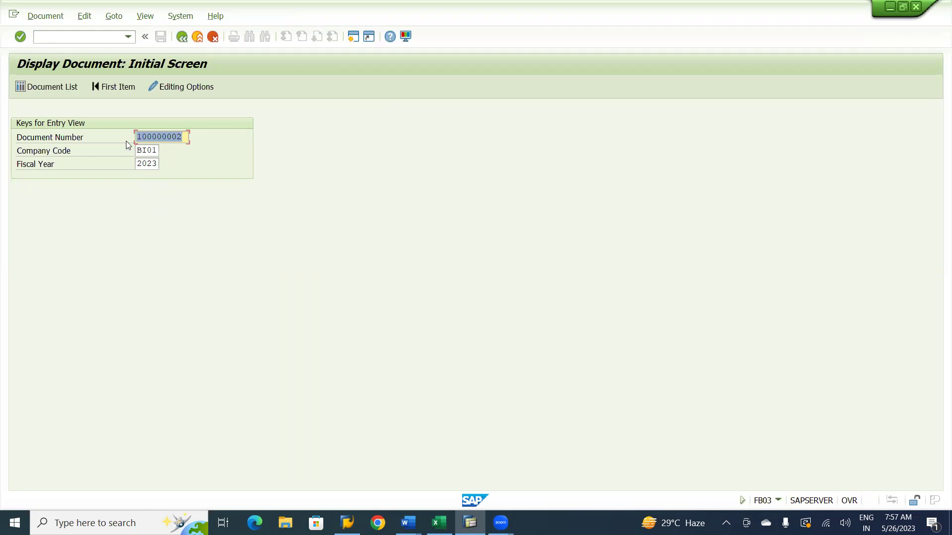
pyautogui.click(198, 37)
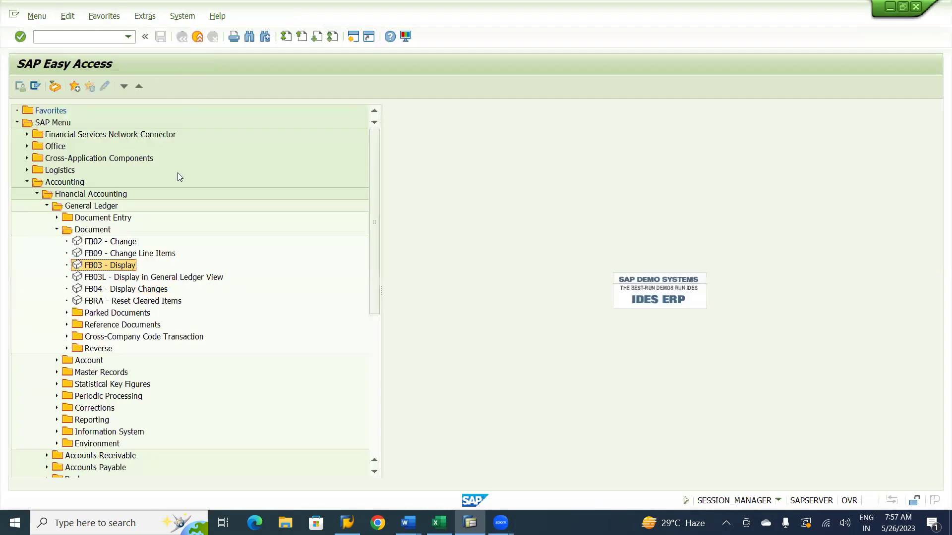
# - Open FB03L and display document 100000001 of company code BI01, fiscal year 2023, in ledger BX
pyautogui.doubleClick(155, 278)
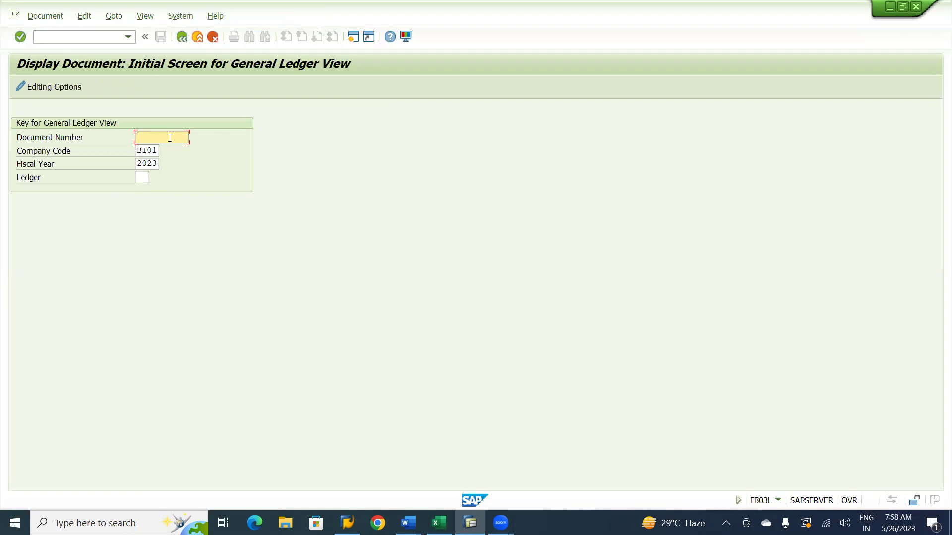
pyautogui.write('100000001')
pyautogui.press('Tab')
pyautogui.press('Tab')
pyautogui.press('Tab')
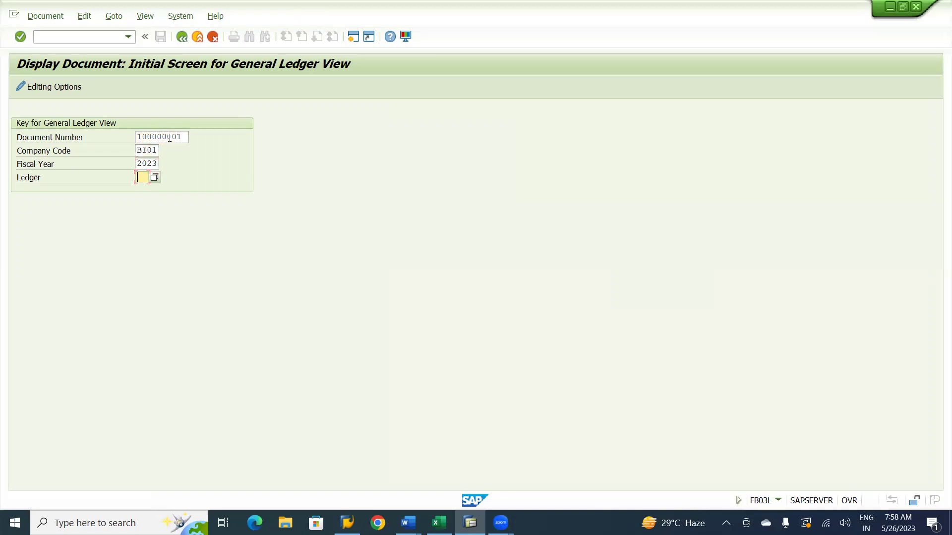
pyautogui.write('bx')
pyautogui.press('BackSpace')
pyautogui.press('BackSpace')
pyautogui.write('BX')
pyautogui.press('Return')
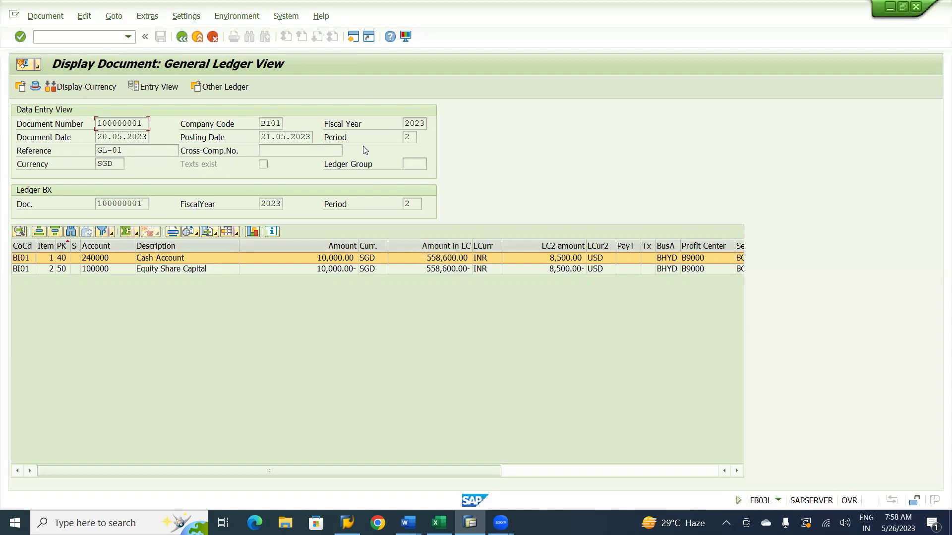
# - Reopen FB03L and try to display document 100000001 in ledger OL
pyautogui.click(198, 38)
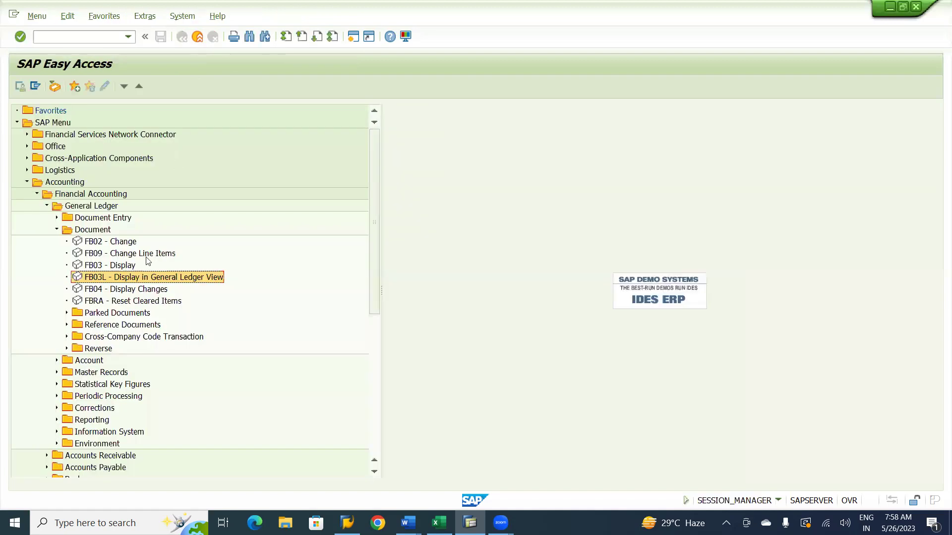
pyautogui.doubleClick(141, 277)
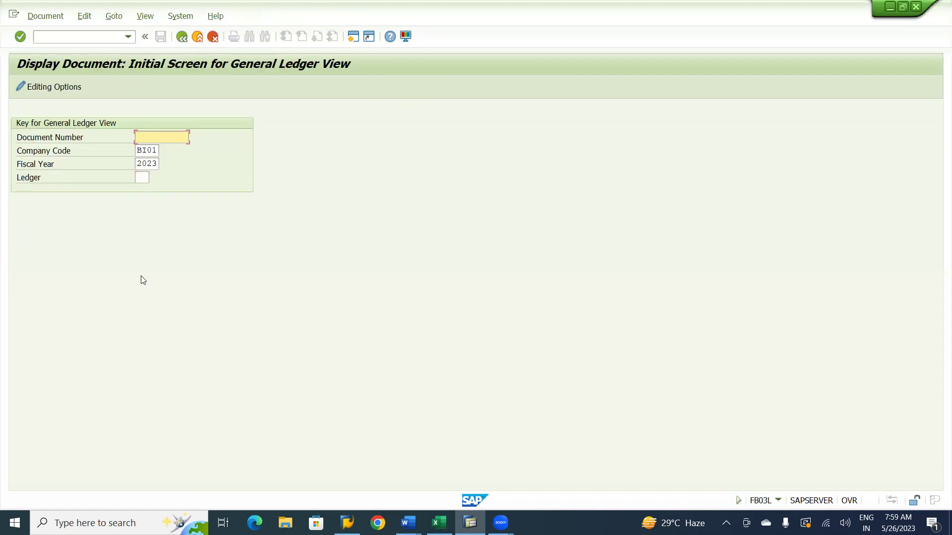
pyautogui.press('BackSpace')
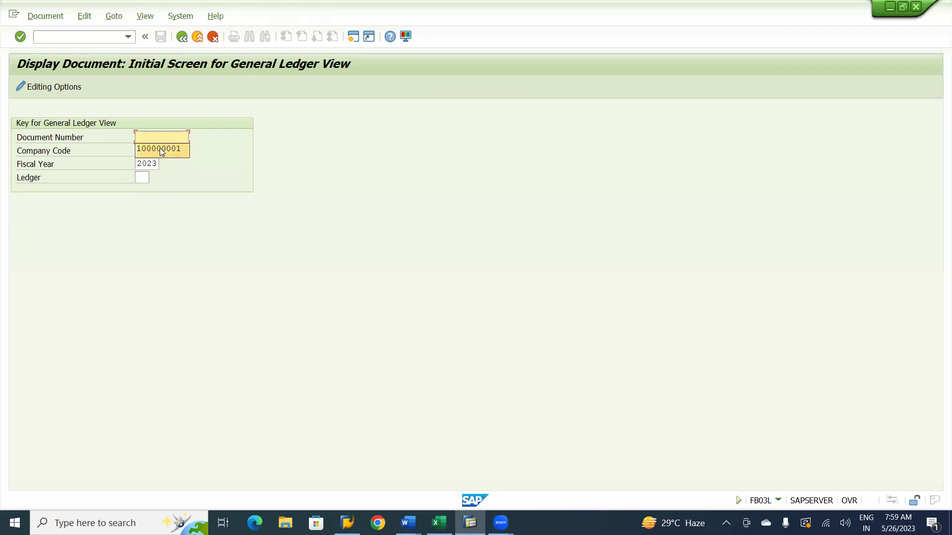
pyautogui.click(146, 179)
pyautogui.write('0L')
pyautogui.press('Return')
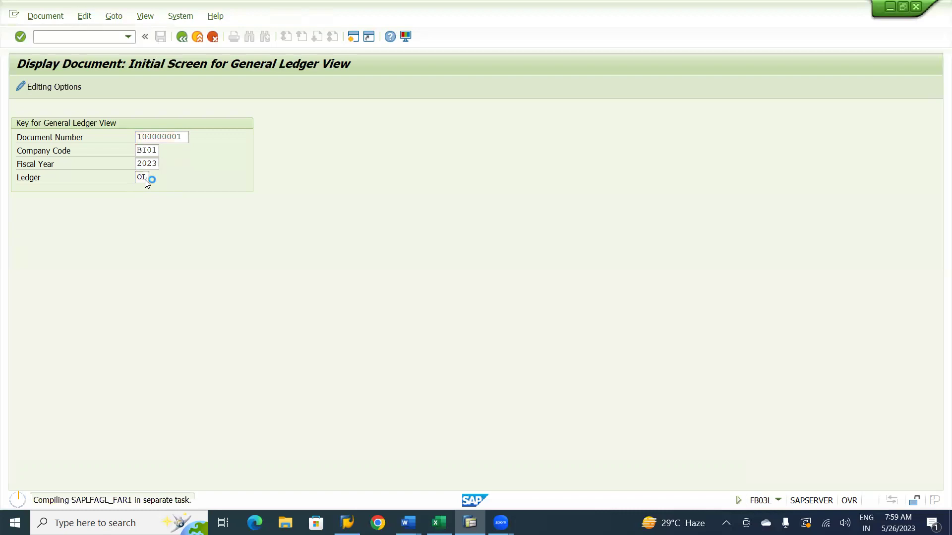
# - Try again to display document 100000001 in ledger OL
pyautogui.press('Tab')
pyautogui.press('Tab')
pyautogui.press('Tab')
pyautogui.write('0')
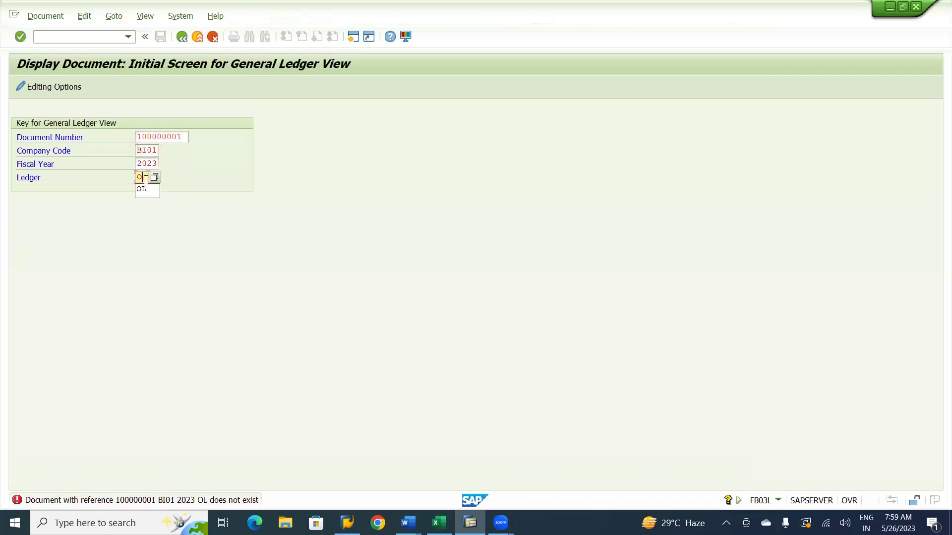
pyautogui.press('BackSpace')
pyautogui.write('L')
pyautogui.press('Return')
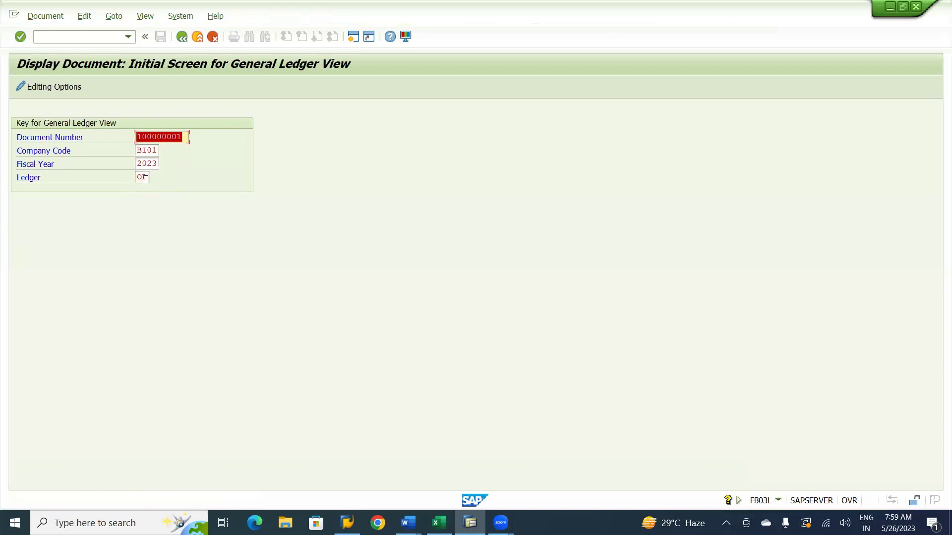
# - Set the ledger to 0L and display document 100000001 of company code BI01, fiscal year 2023, in General Ledger View
pyautogui.press('Tab')
pyautogui.press('Tab')
pyautogui.press('Tab')
pyautogui.write('0L')
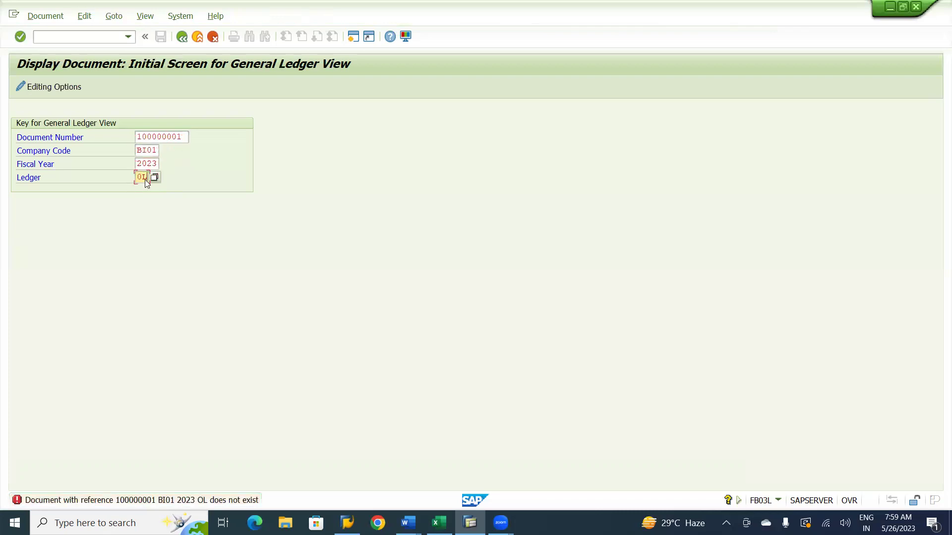
pyautogui.press('Return')
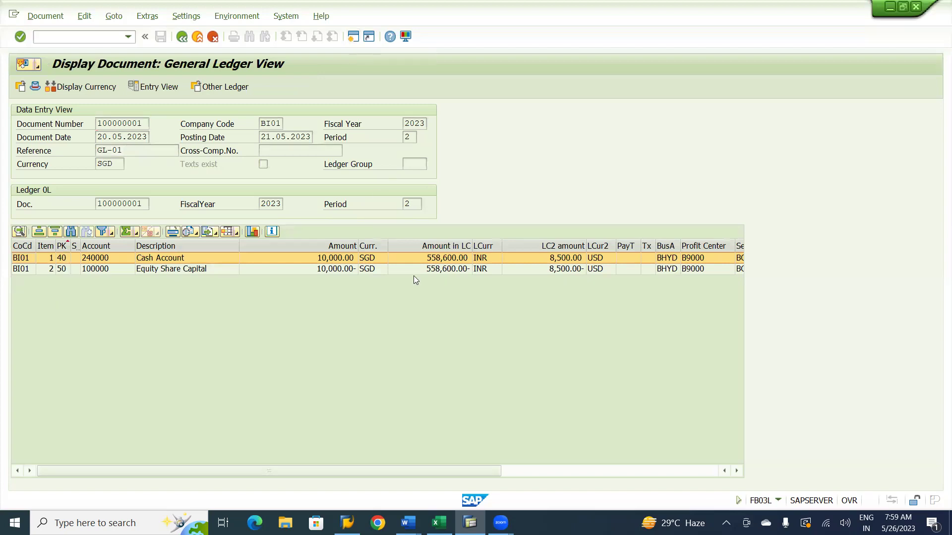
# - Run FB03 in another session and display document 100000001 of company code BI01, fiscal year 2023, in data entry view
pyautogui.write('FB03')
pyautogui.press('Return')
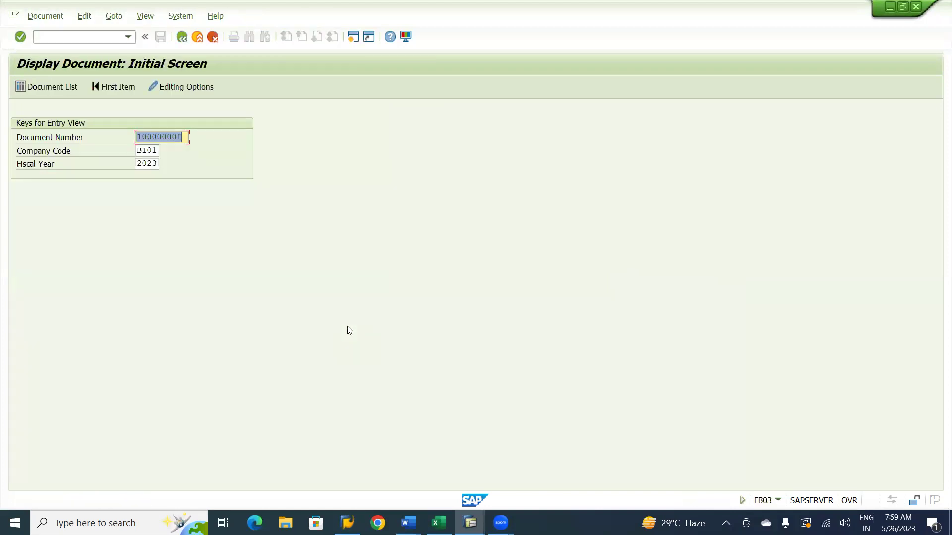
pyautogui.press('Return')
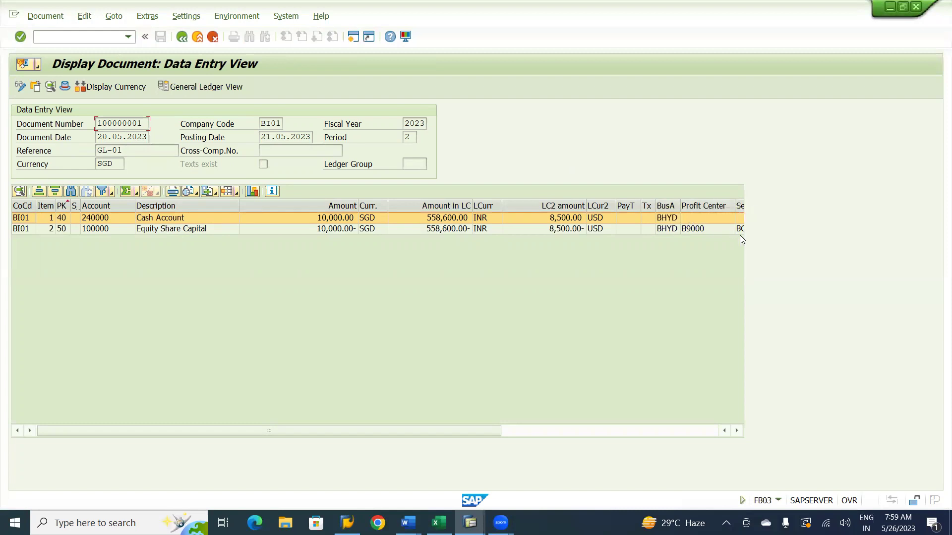
# - Return to the FB03L session and narrow the LC2 amount column so the Segment column fits in the line item list
pyautogui.hotkey('alt', 'Tab')
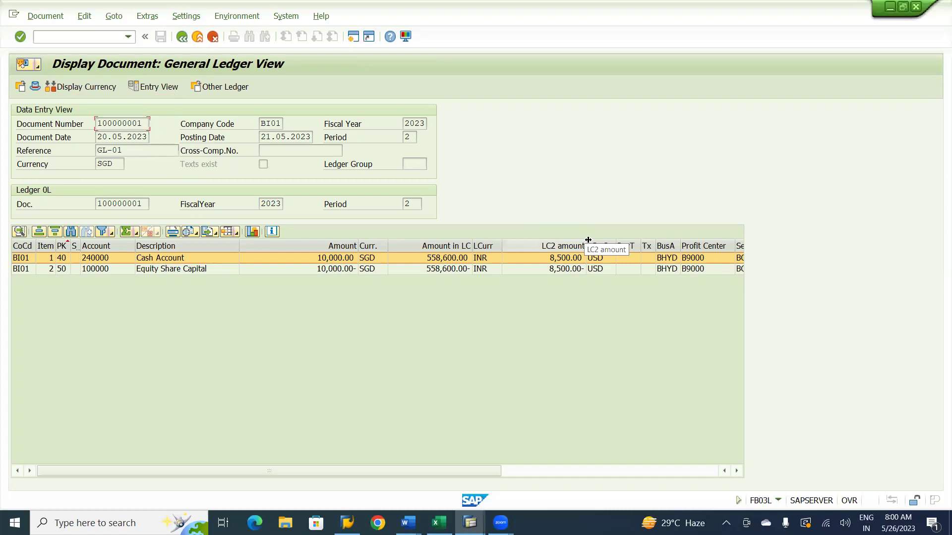
pyautogui.moveTo(588, 241); pyautogui.dragTo(547, 244)
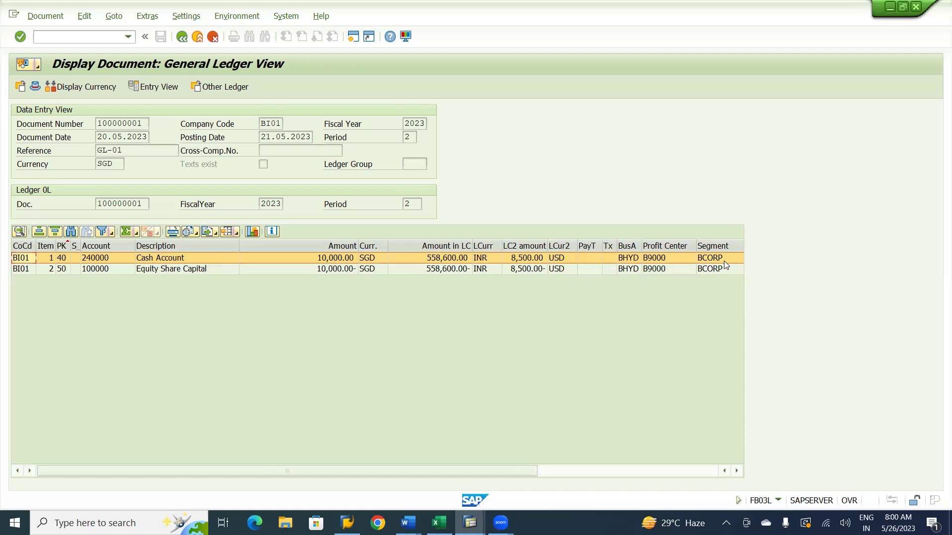
# - Check the Display GL Balances path in the Word notes, then leave FB03L in SAP and expand the General Ledger Account folder
pyautogui.hotkey('alt', 'Tab')
pyautogui.hotkey('alt', 'Tab')
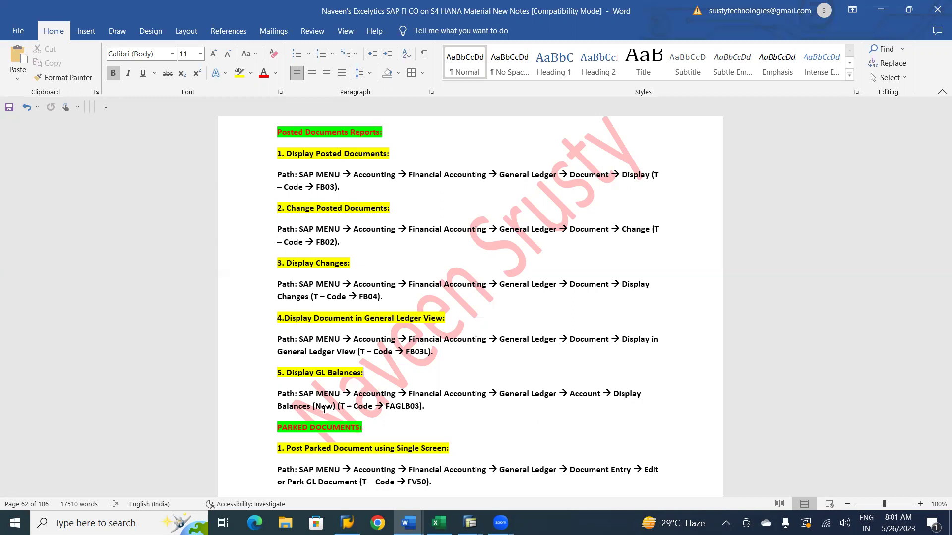
pyautogui.hotkey('alt', 'Tab')
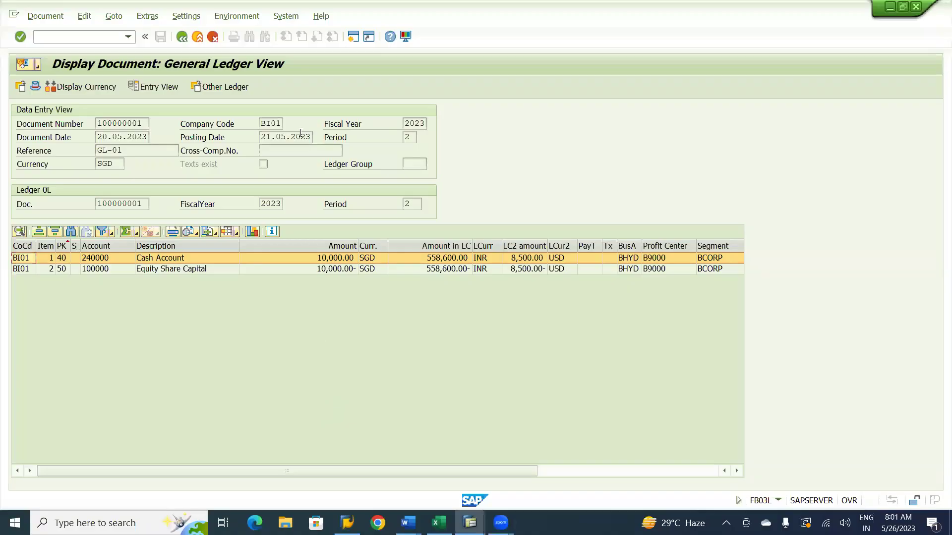
pyautogui.click(198, 39)
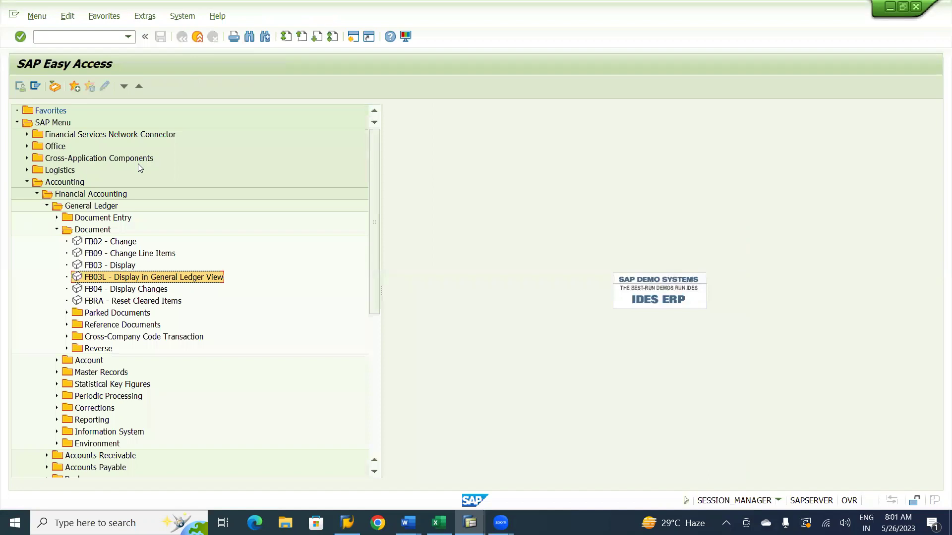
pyautogui.click(56, 230)
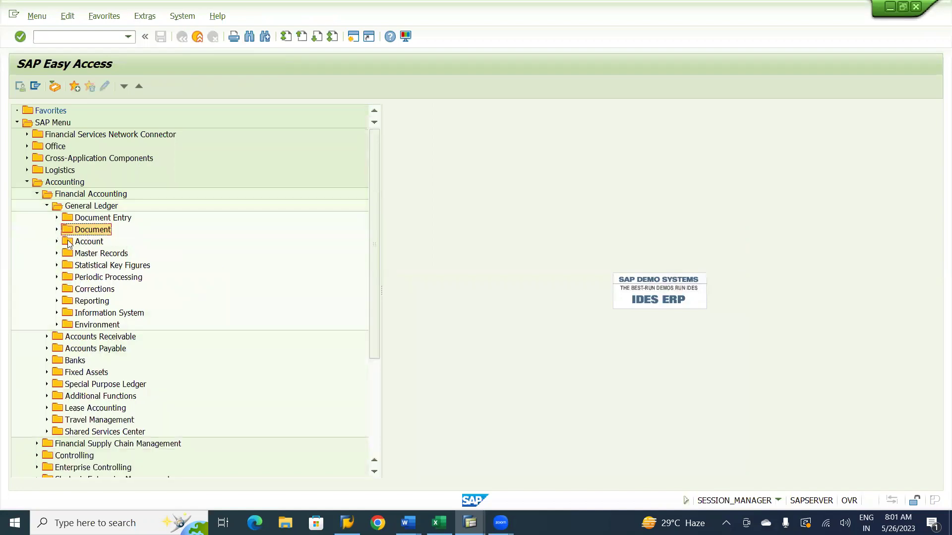
pyautogui.click(57, 242)
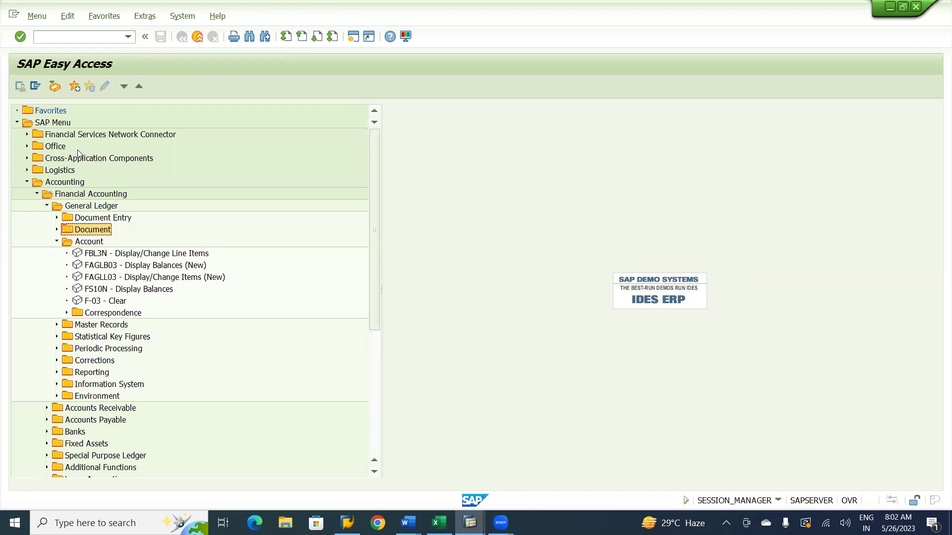
# - Trace the menu path from SAP Menu through Accounting, Financial Accounting, General Ledger and Account, and open FAGLB03 - Display Balances (New)
pyautogui.click(58, 122)
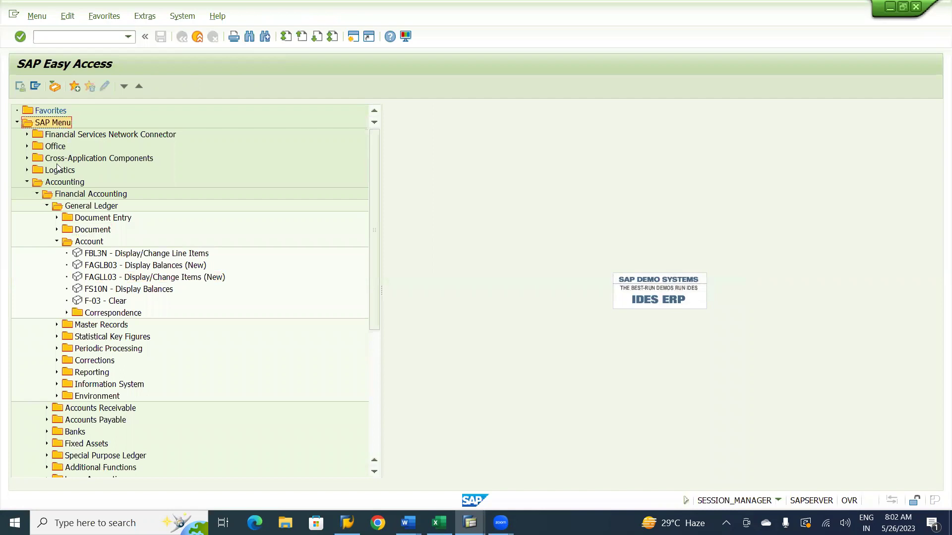
pyautogui.click(58, 183)
pyautogui.click(73, 197)
pyautogui.click(85, 207)
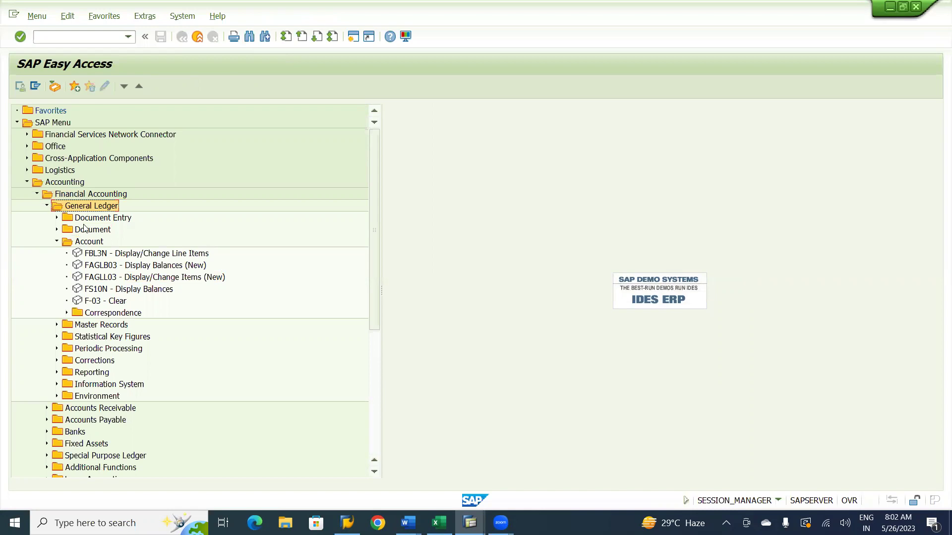
pyautogui.click(88, 243)
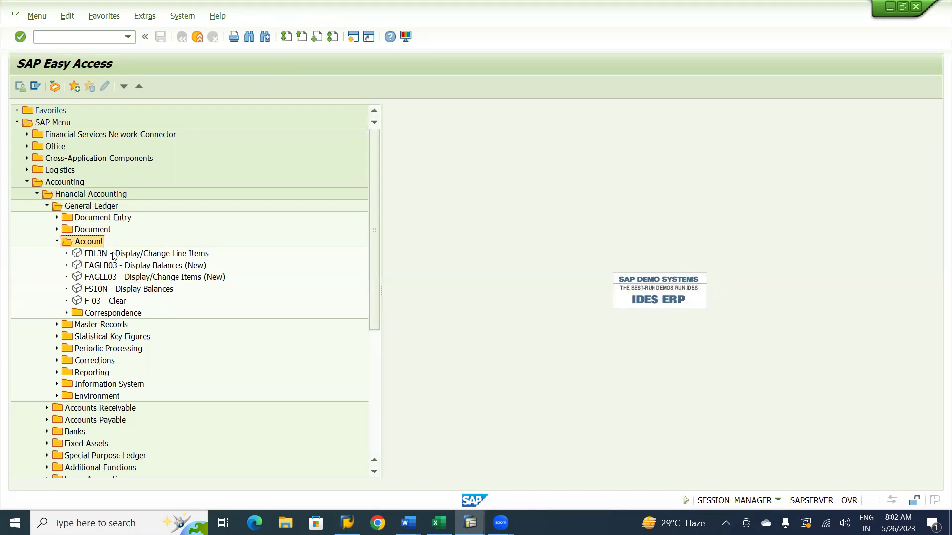
pyautogui.click(173, 267)
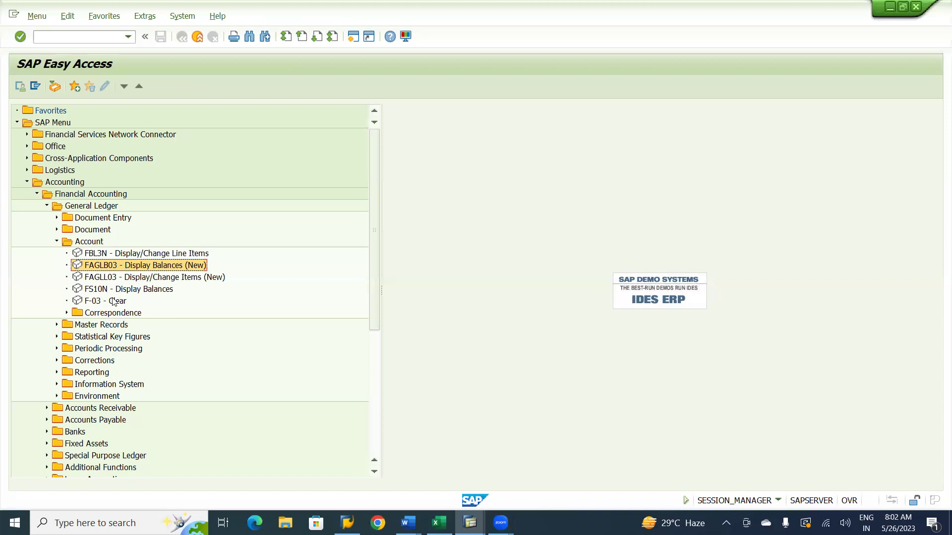
pyautogui.doubleClick(128, 266)
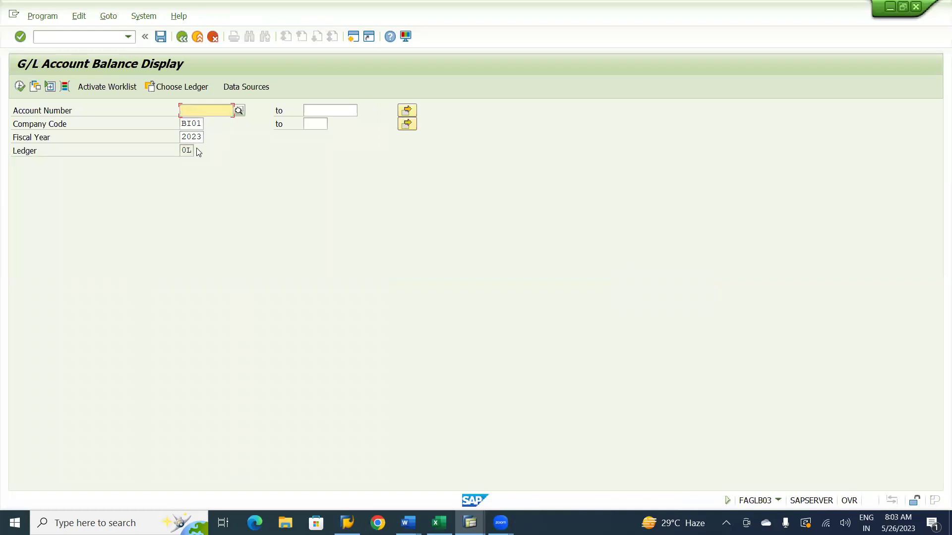
# - Switch to the FB03 session and start transaction FS10N there with /NFS10N
pyautogui.hotkey('alt', 'Tab')
pyautogui.hotkey('alt', 'Tab')
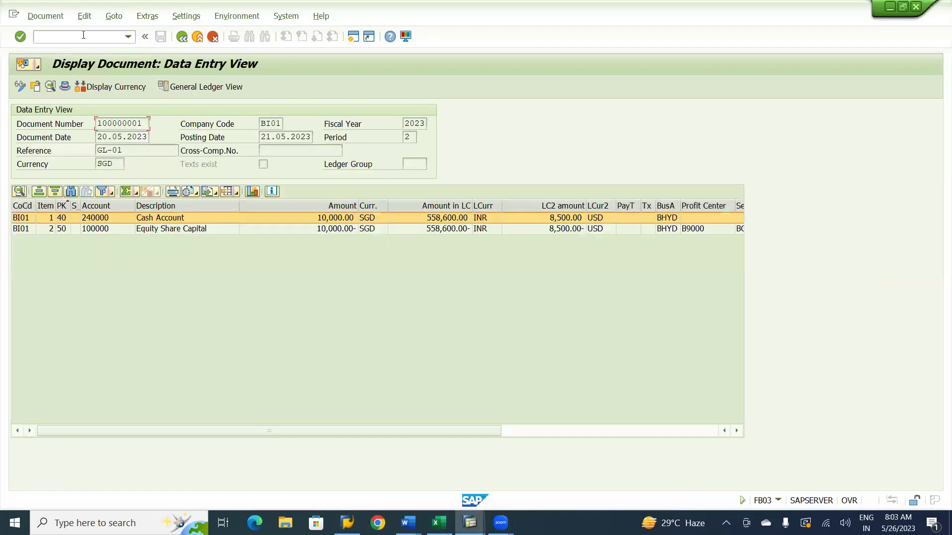
pyautogui.write('/NFS10N')
pyautogui.press('Return')
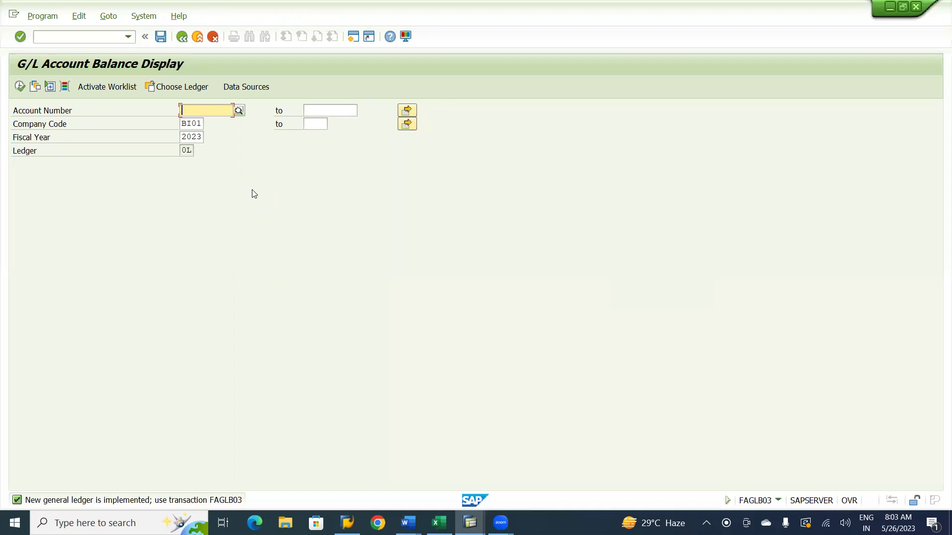
# - Display the balances of G/L account 240000 for company code BI01, fiscal year 2023, in ledger 0L
pyautogui.hotkey('alt', 'Tab')
pyautogui.write('24')
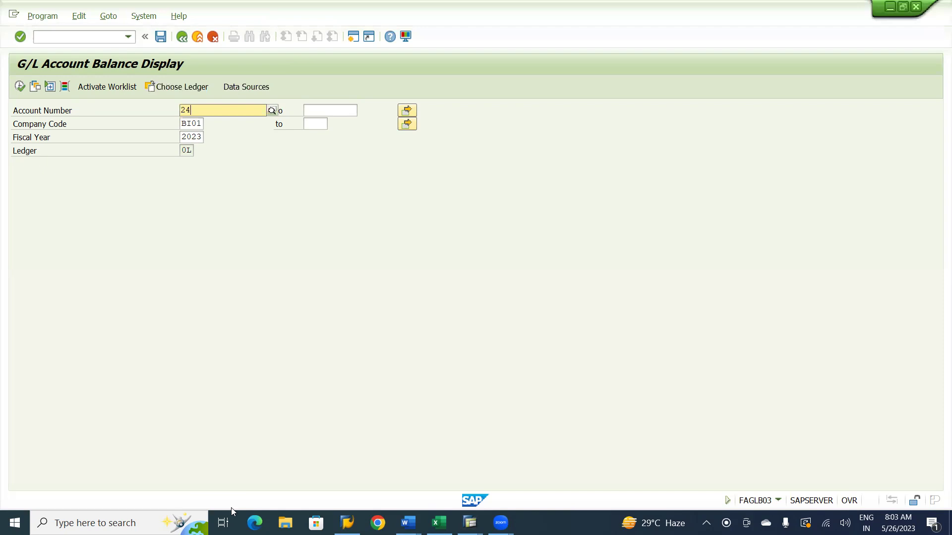
pyautogui.write('0000')
pyautogui.press('Tab')
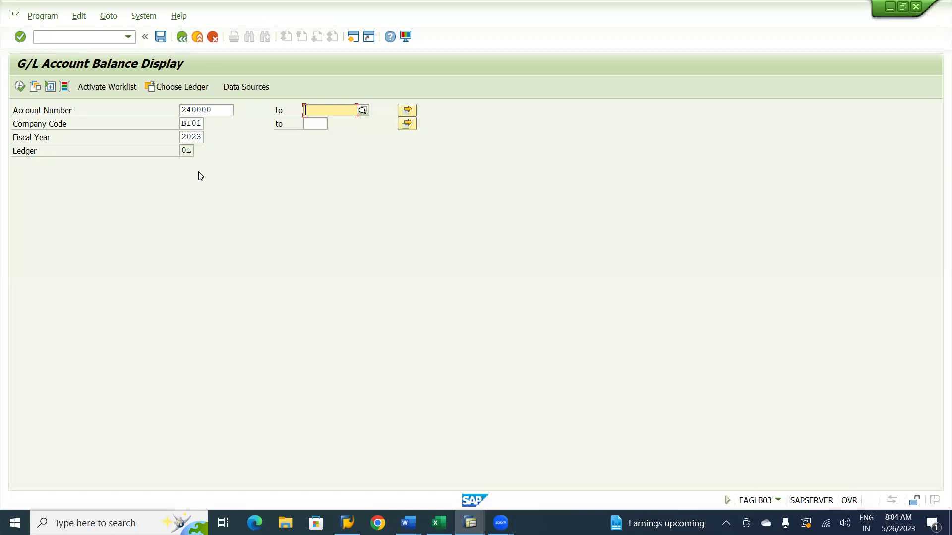
pyautogui.click(20, 87)
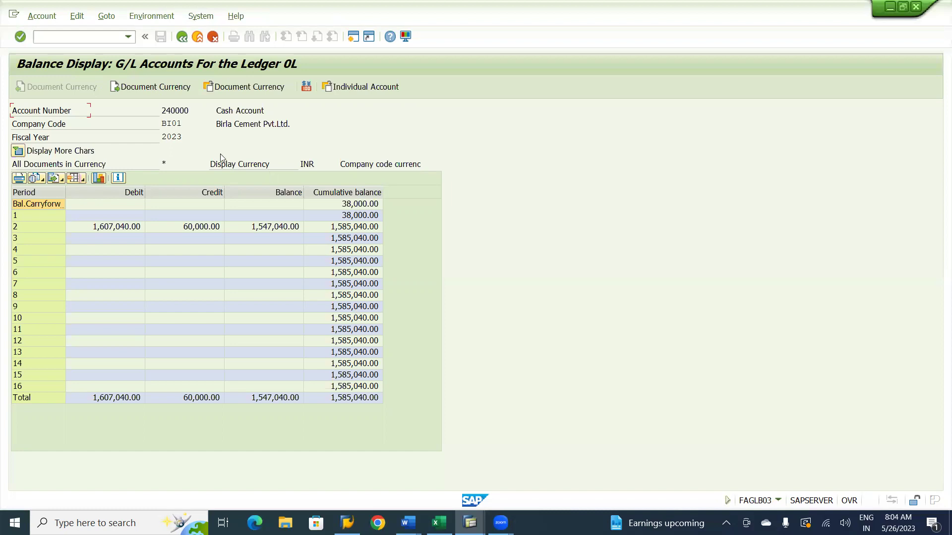
# - Rerun the account 240000 balance display for fiscal year 2022 and open the line items behind the period 13 debit
pyautogui.click(182, 37)
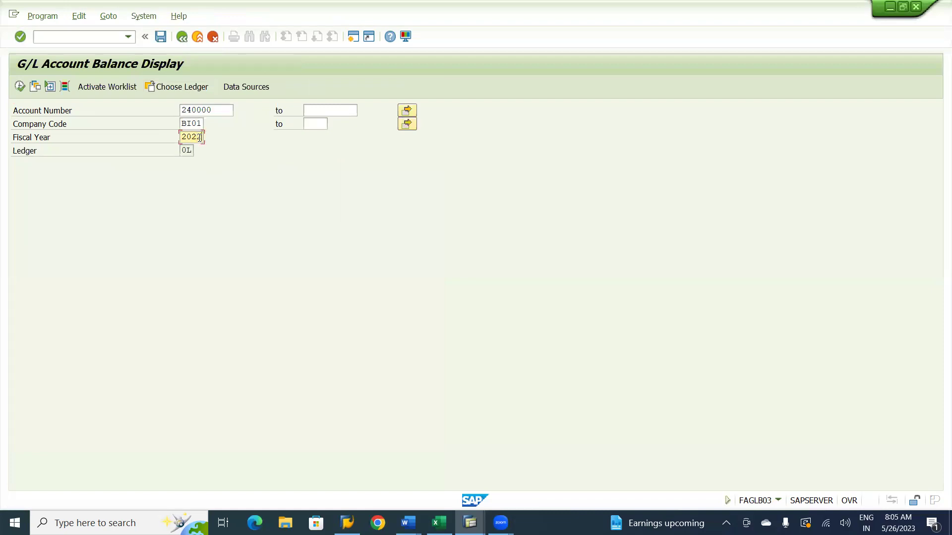
pyautogui.click(20, 86)
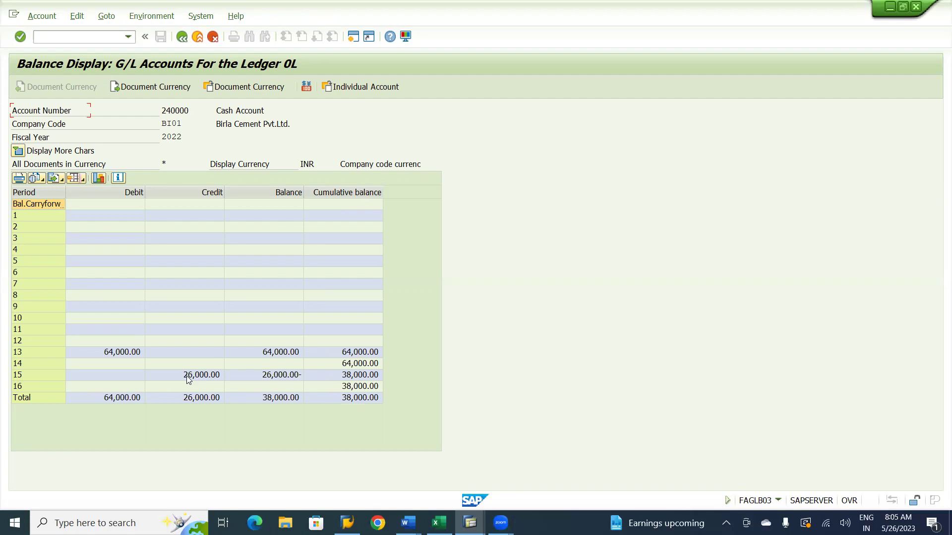
pyautogui.doubleClick(124, 352)
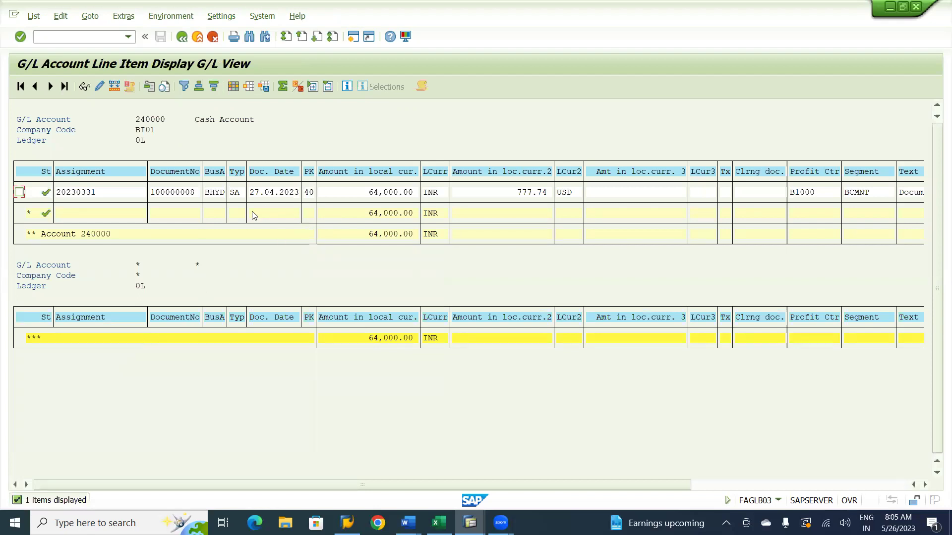
# - Examine the general ledger line item details of document 100000008, including the fields at the end of the list
pyautogui.doubleClick(181, 194)
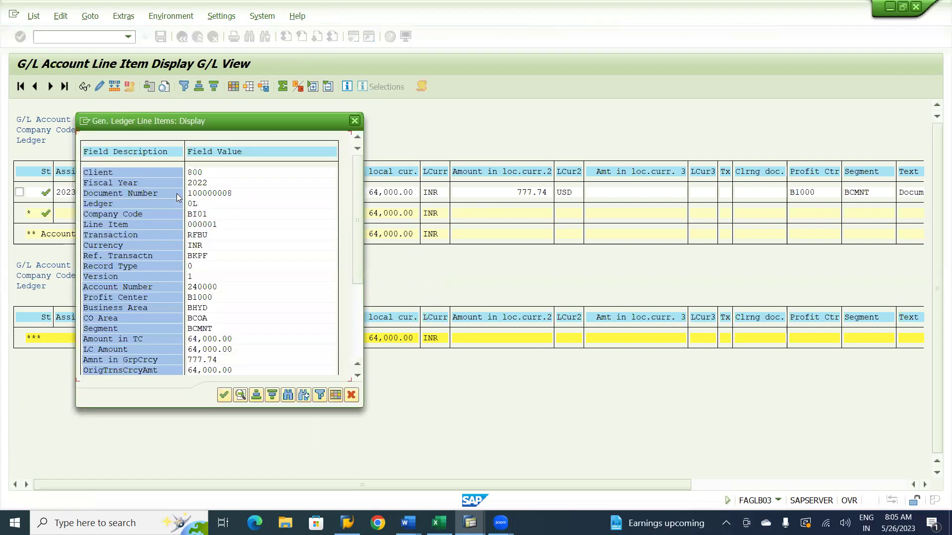
pyautogui.click(354, 121)
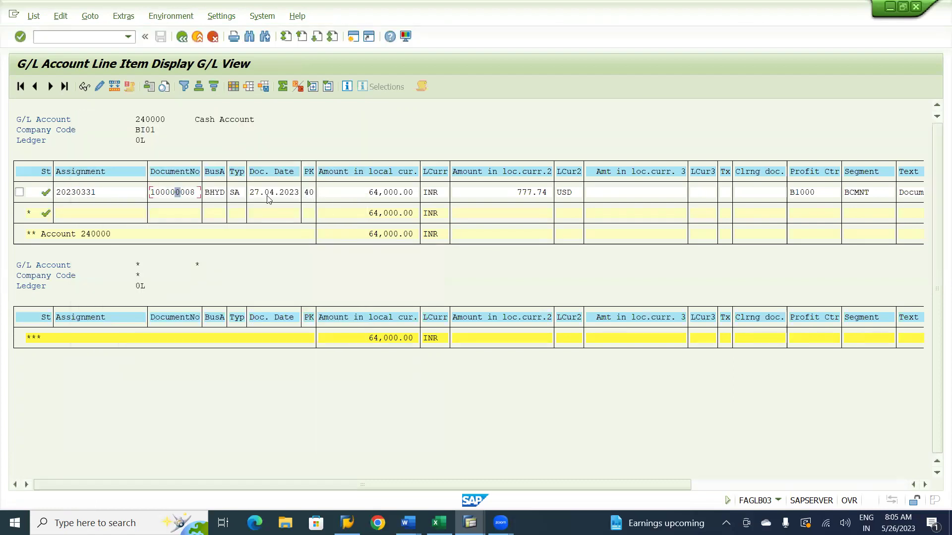
pyautogui.doubleClick(381, 194)
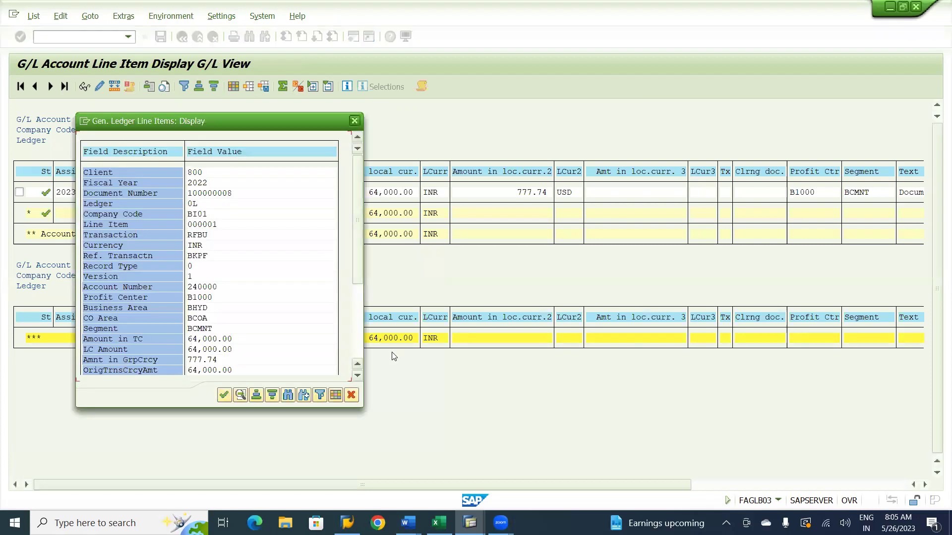
pyautogui.click(359, 346)
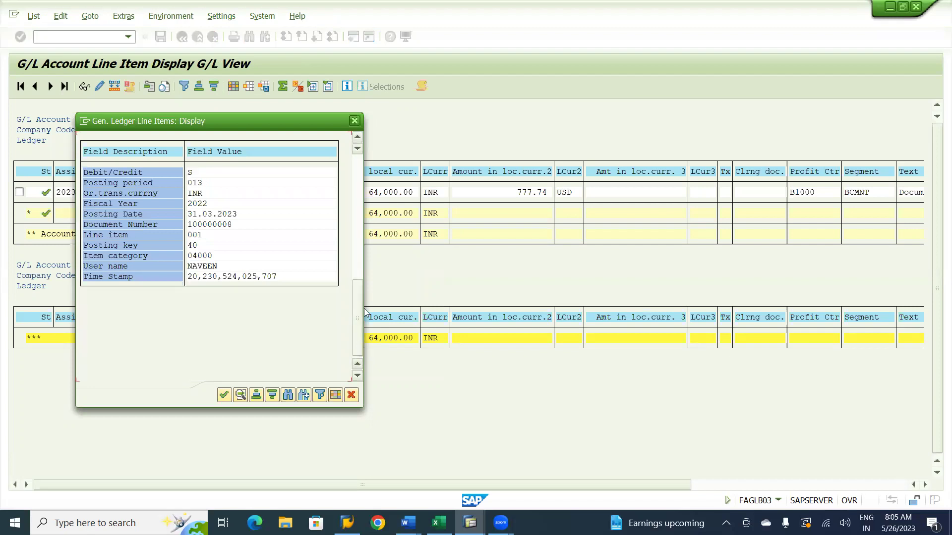
pyautogui.click(355, 121)
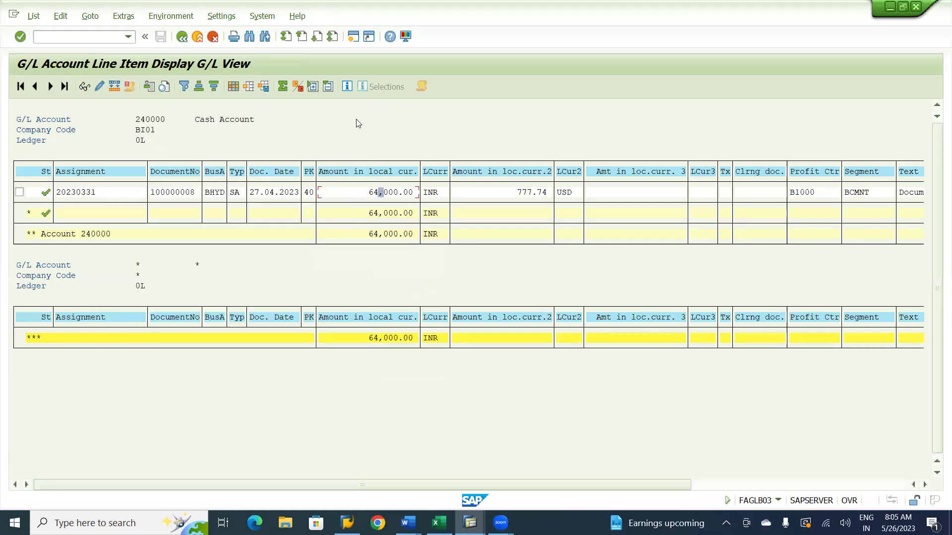
# - Return to the balance selection, set the fiscal year to 2032, and display the balances of account 240000
pyautogui.click(182, 38)
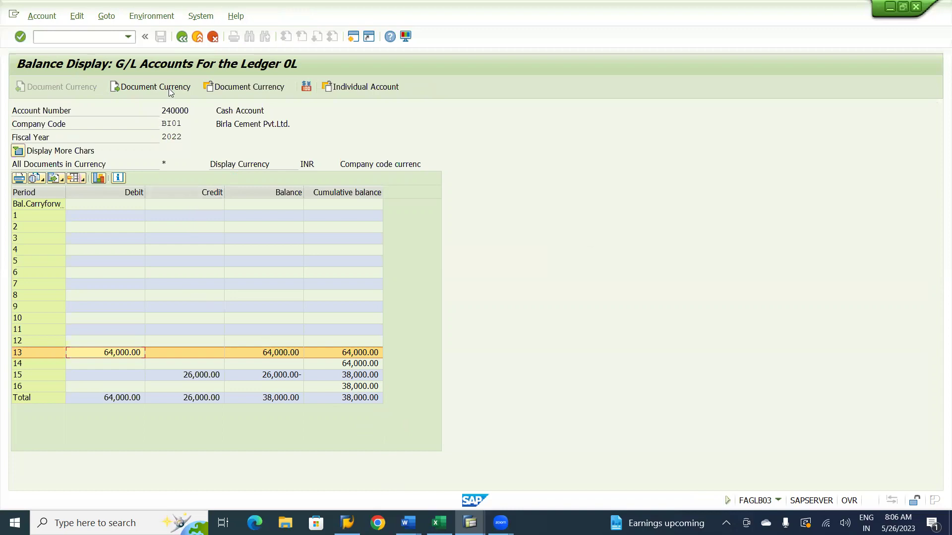
pyautogui.click(182, 40)
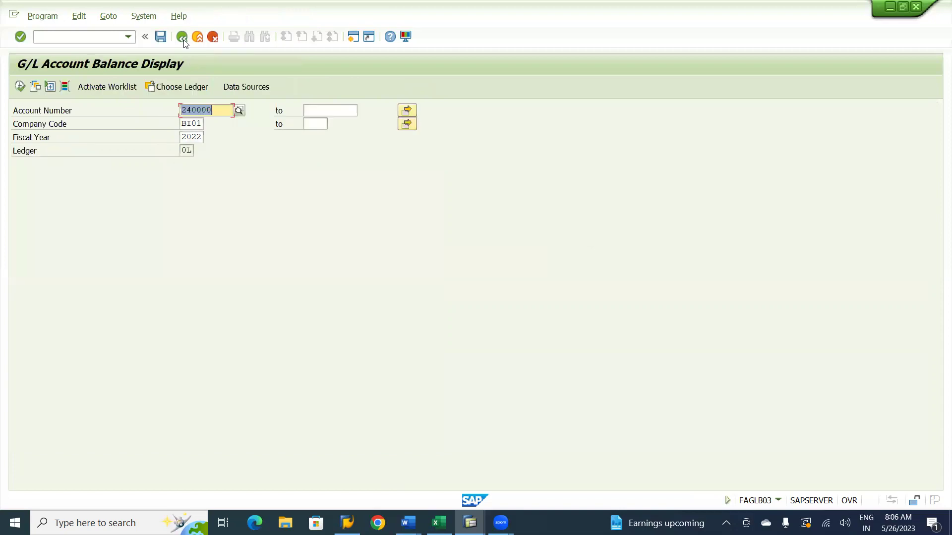
pyautogui.click(198, 137)
pyautogui.click(198, 137)
pyautogui.write('3')
pyautogui.press('Return')
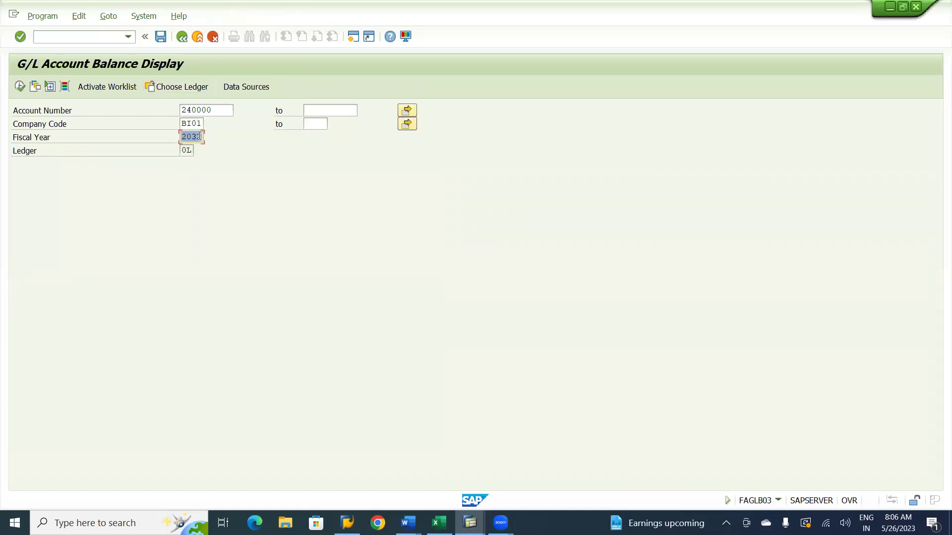
pyautogui.click(19, 86)
pyautogui.click(338, 359)
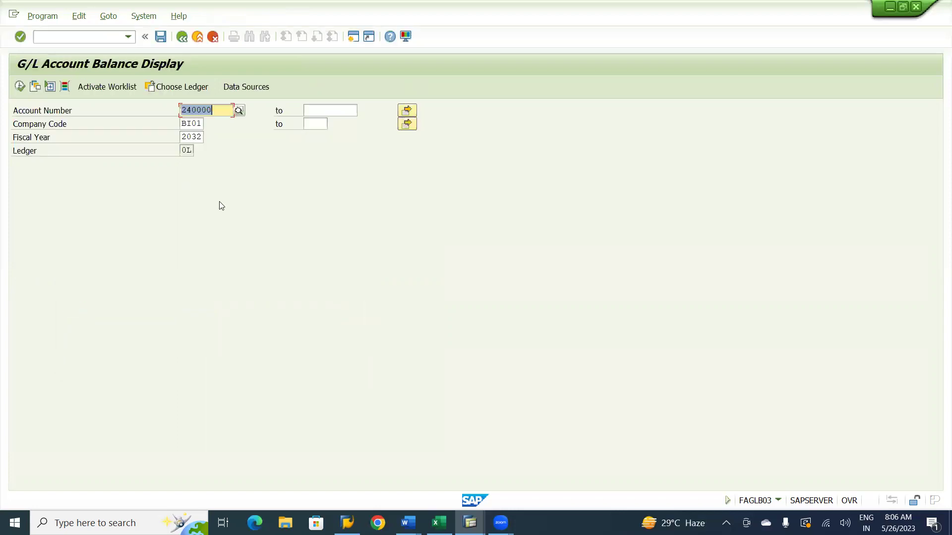
# - Display the fiscal year 2023 balances of account 240000 and review the line items behind the period 2 cumulative balance
pyautogui.click(192, 135)
pyautogui.press('BackSpace')
pyautogui.write('3')
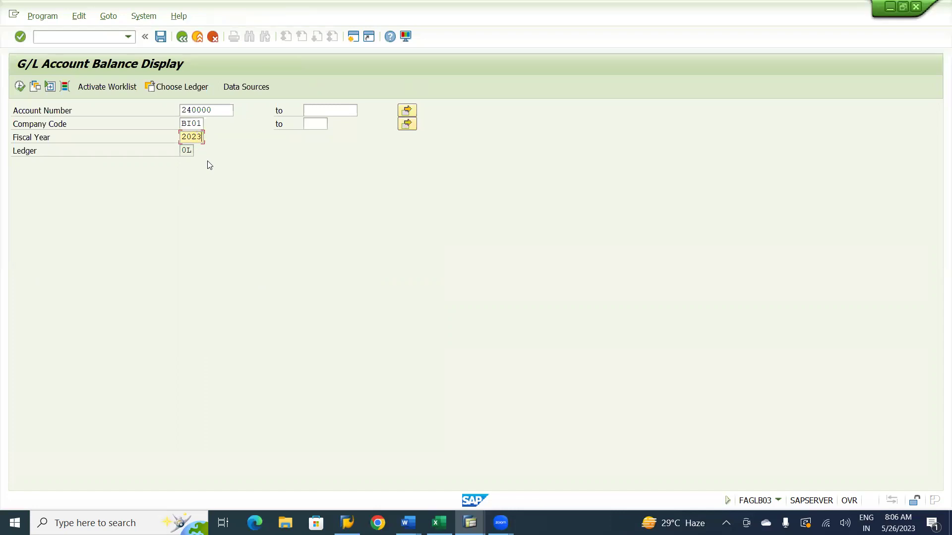
pyautogui.press('Return')
pyautogui.click(20, 87)
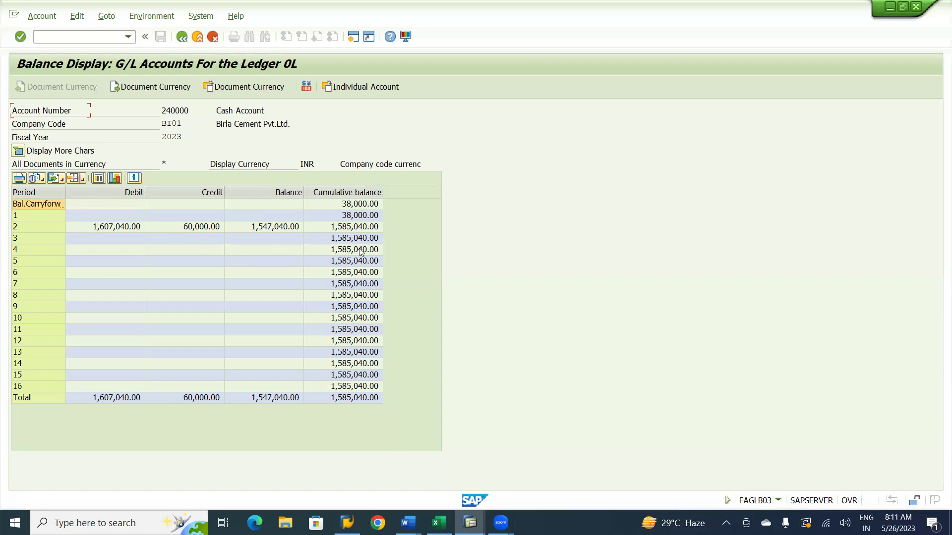
pyautogui.doubleClick(364, 227)
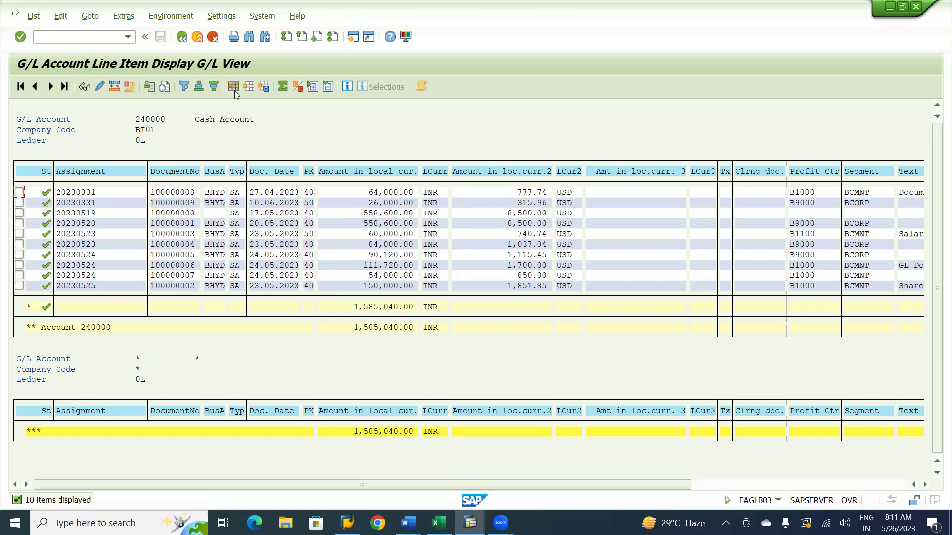
pyautogui.click(182, 37)
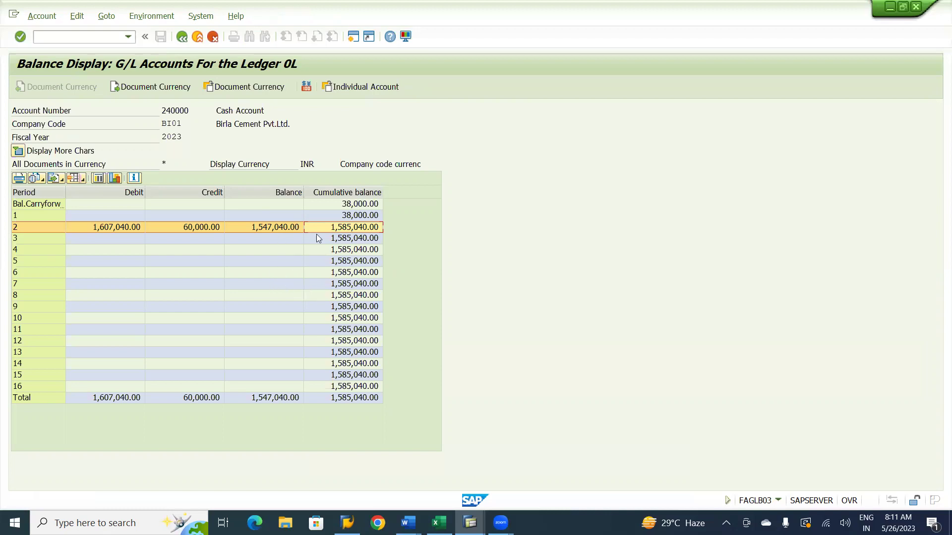
# - Show the account 240000 balances by document currency, first for EUR, followed by INR and SGD
pyautogui.click(242, 86)
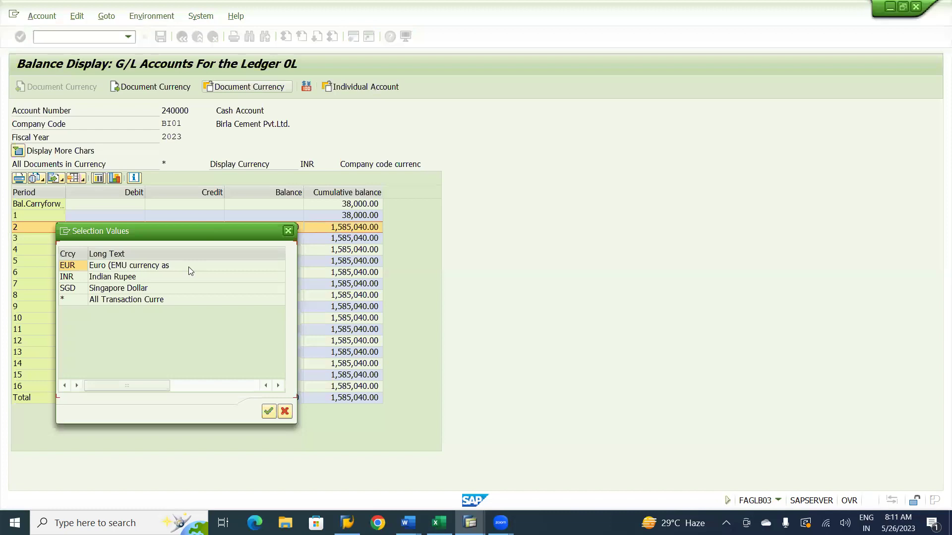
pyautogui.doubleClick(140, 267)
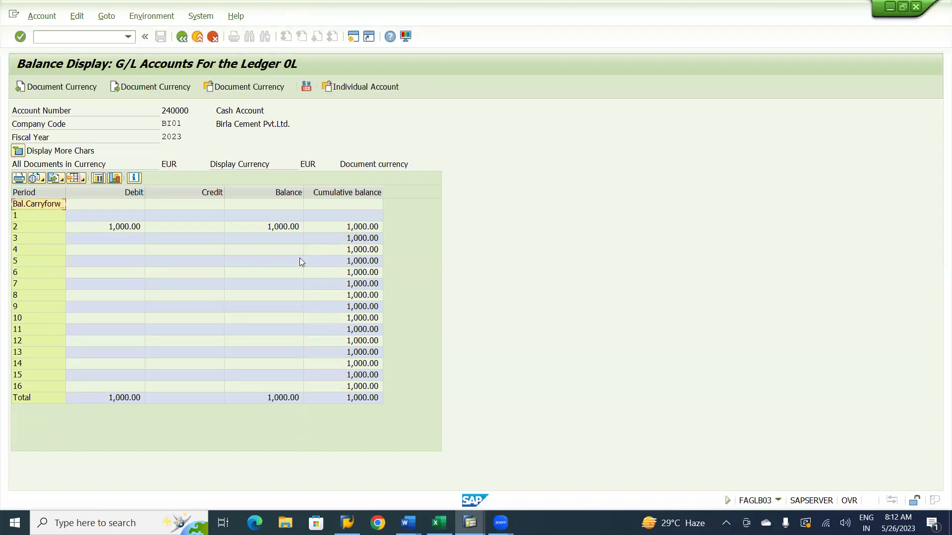
pyautogui.click(273, 87)
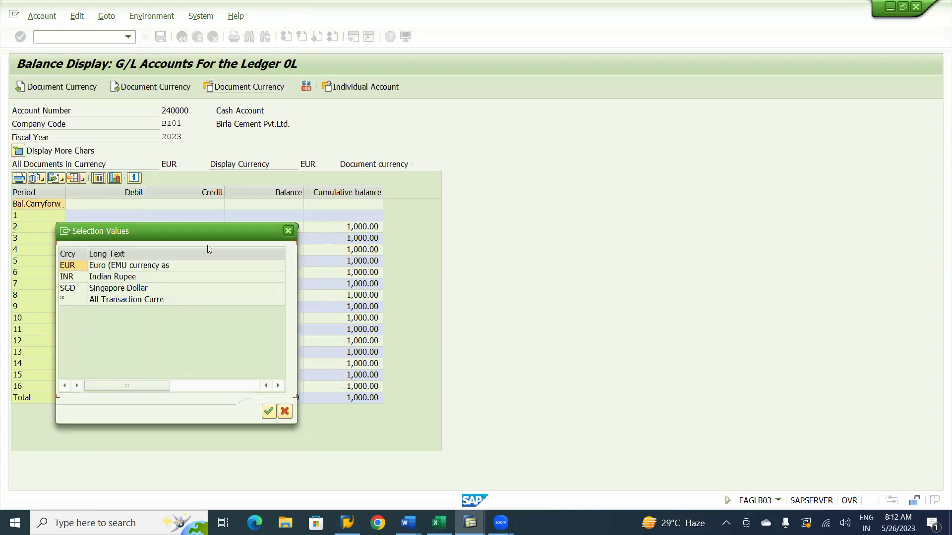
pyautogui.doubleClick(118, 276)
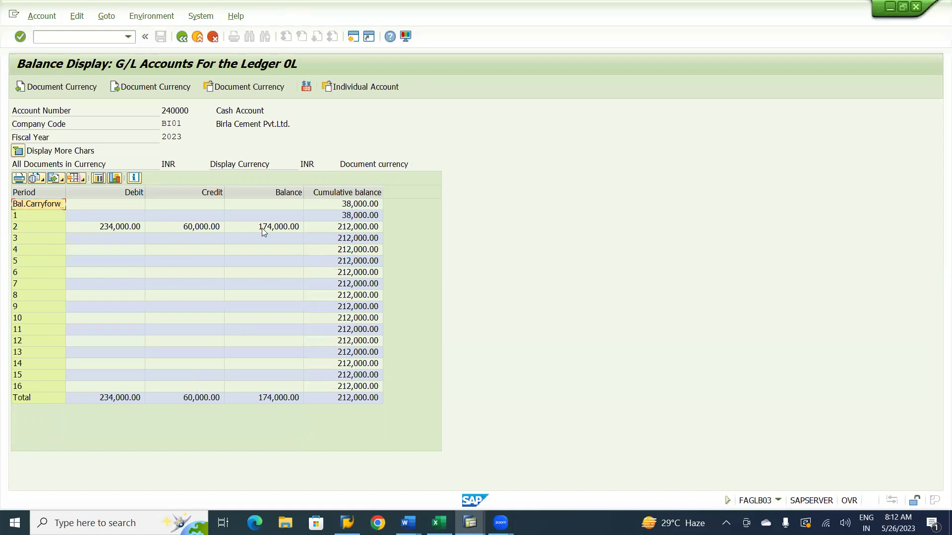
pyautogui.click(251, 88)
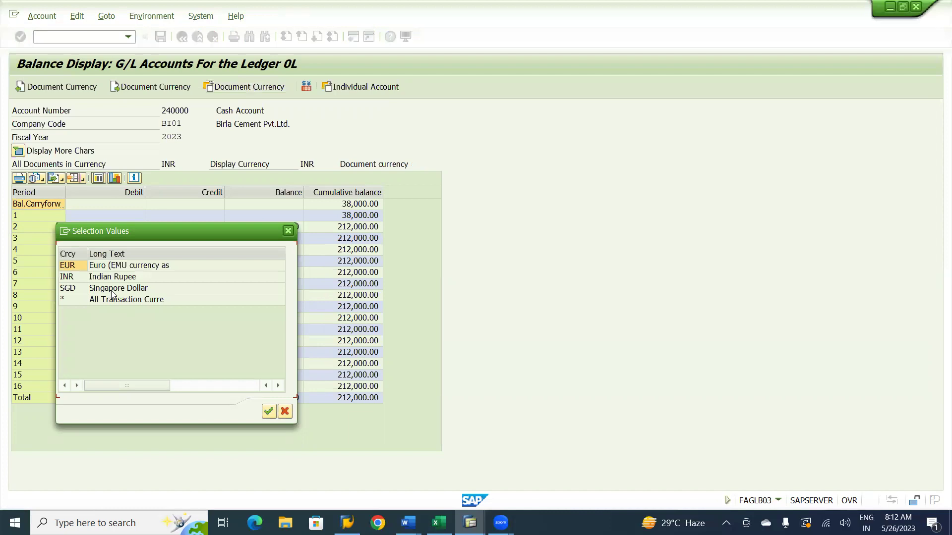
pyautogui.doubleClick(112, 290)
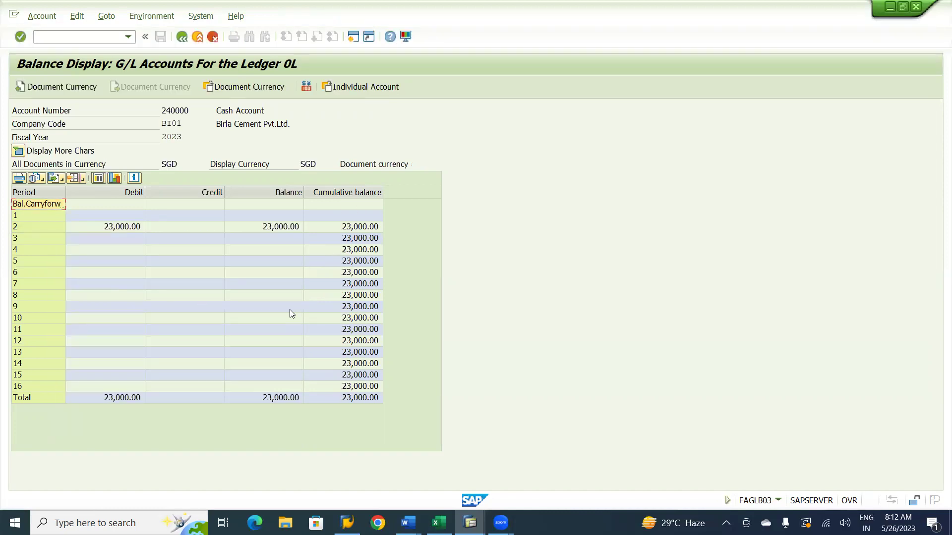
# - Switch the account 240000 balances to all transaction currencies and back to EUR documents
pyautogui.click(250, 93)
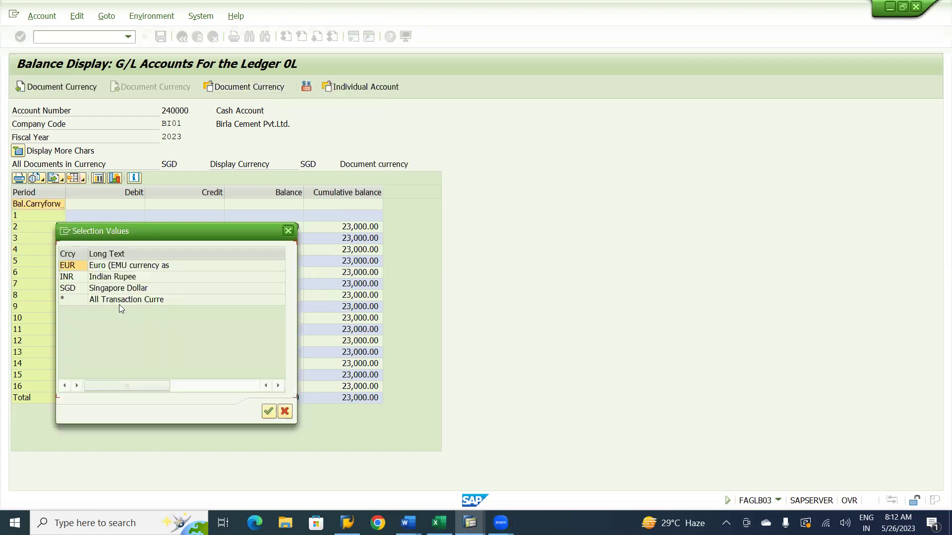
pyautogui.doubleClick(118, 300)
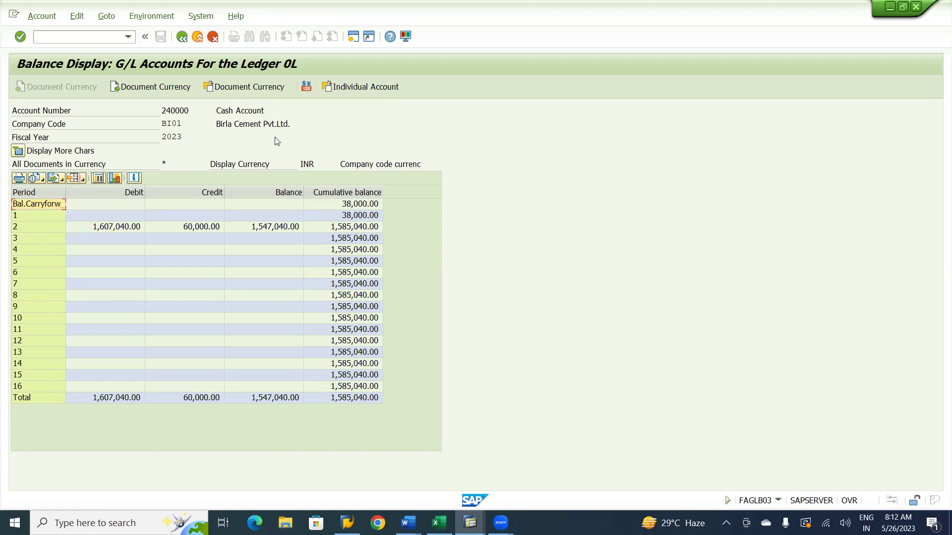
pyautogui.click(270, 85)
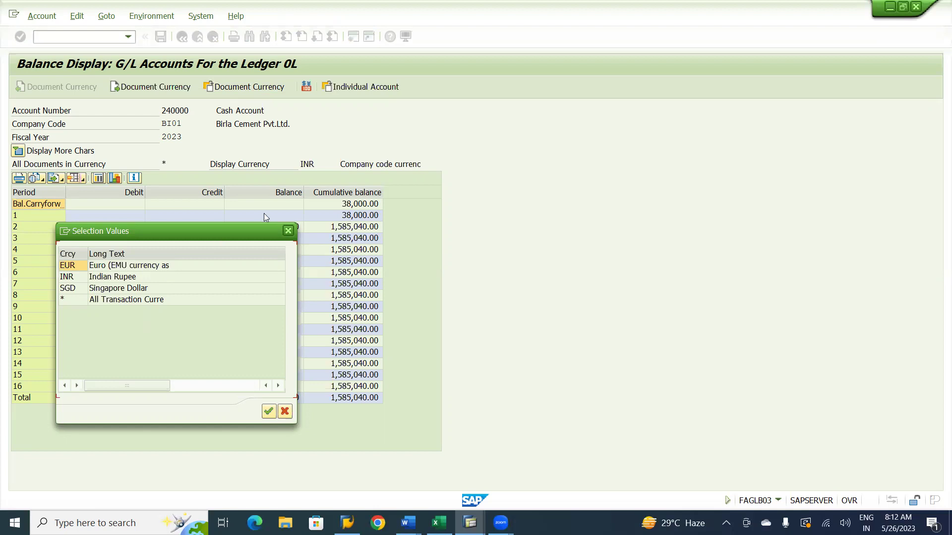
pyautogui.press('Return')
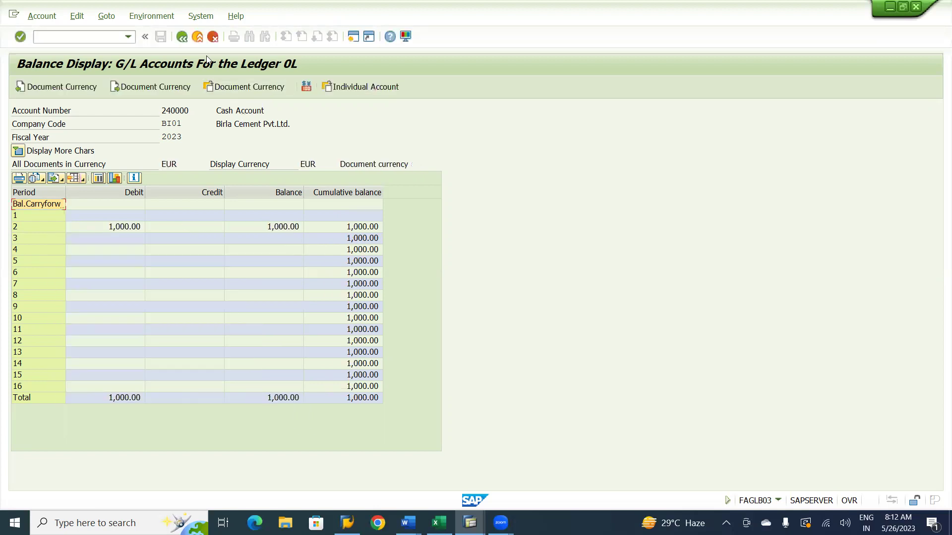
# - Return to the balance selection and display the 2023 balances of BOCA account 100000, Equity Share Capital, for company code BI01
pyautogui.click(183, 38)
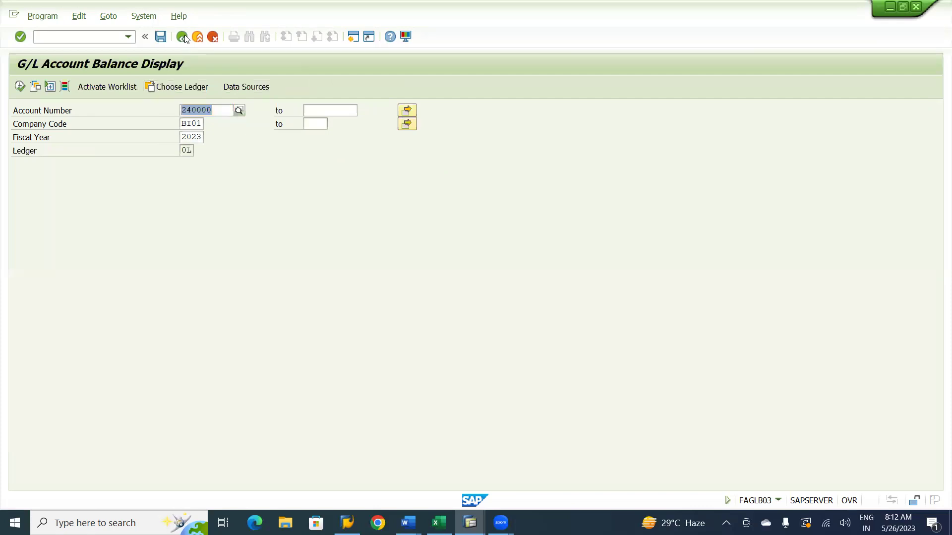
pyautogui.write('1000')
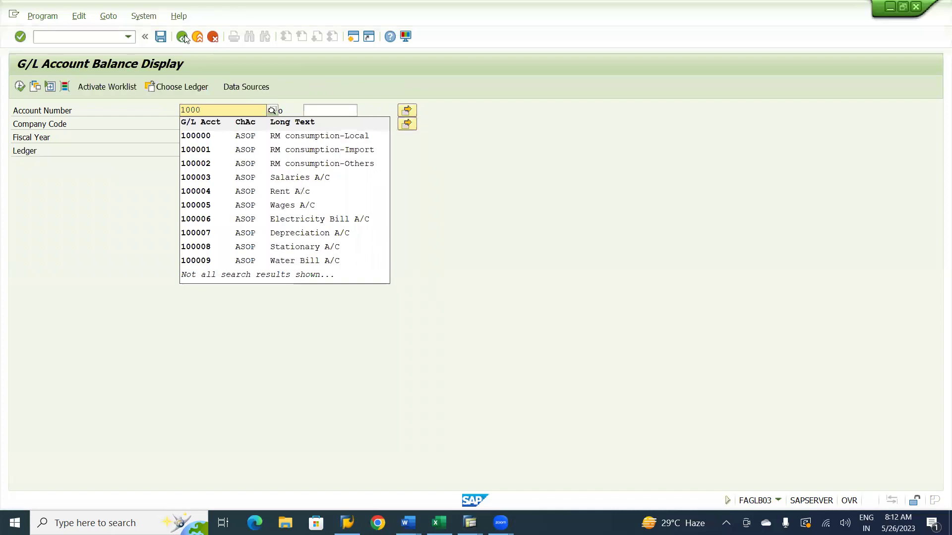
pyautogui.write('00')
pyautogui.press('Down')
pyautogui.press('Down')
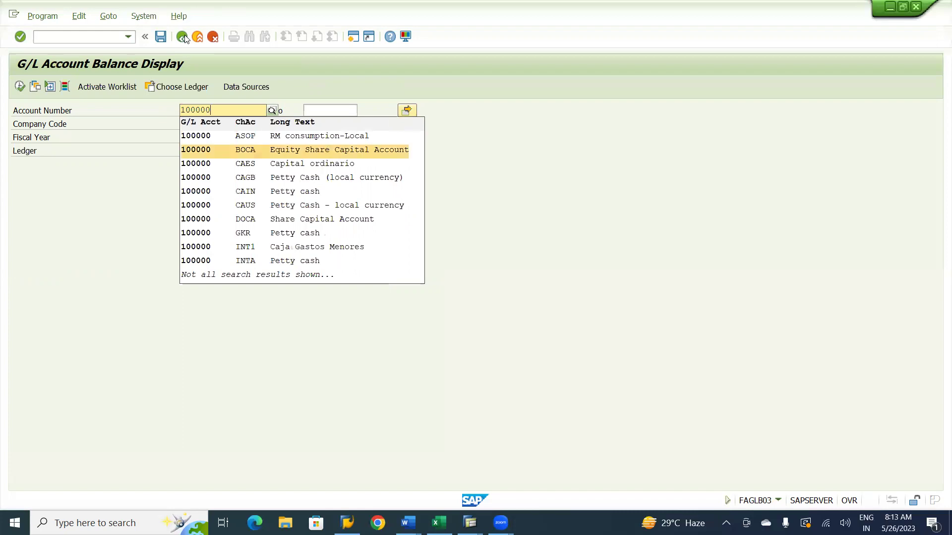
pyautogui.press('Return')
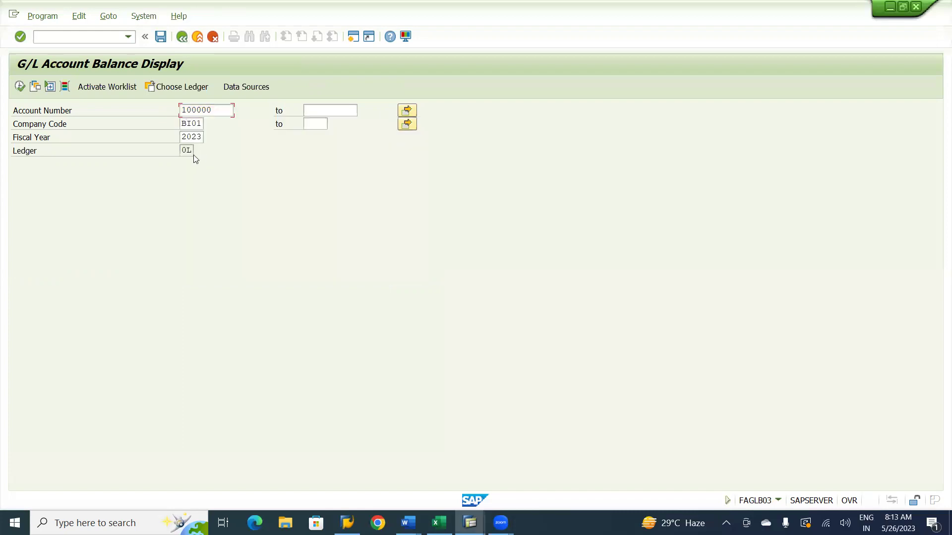
pyautogui.click(21, 87)
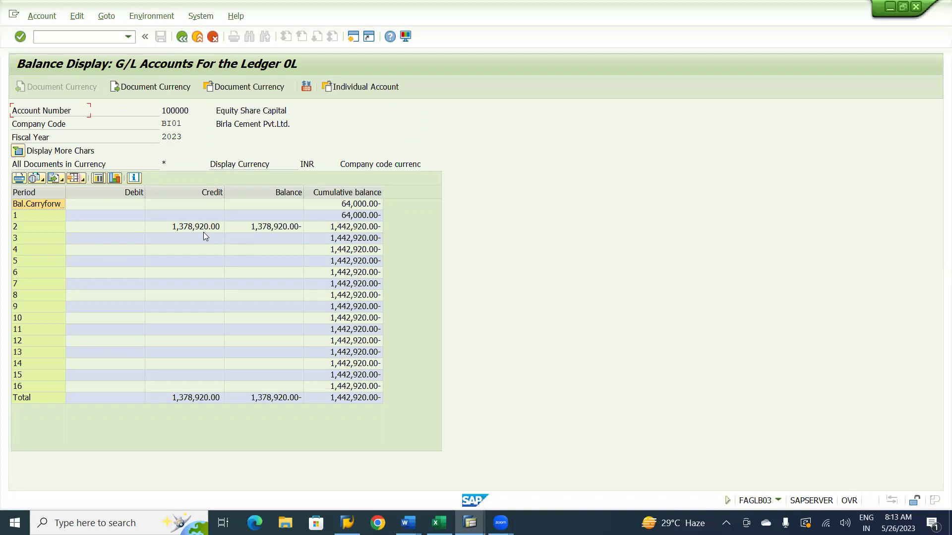
# - Show account 100000's balances in all transaction currencies and open the line items behind the period 2 cumulative balance
pyautogui.click(271, 88)
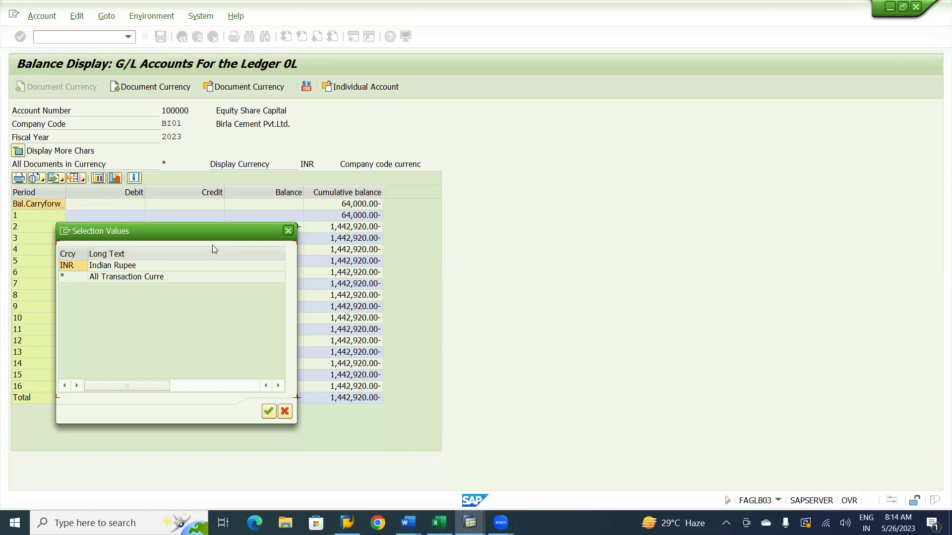
pyautogui.click(165, 278)
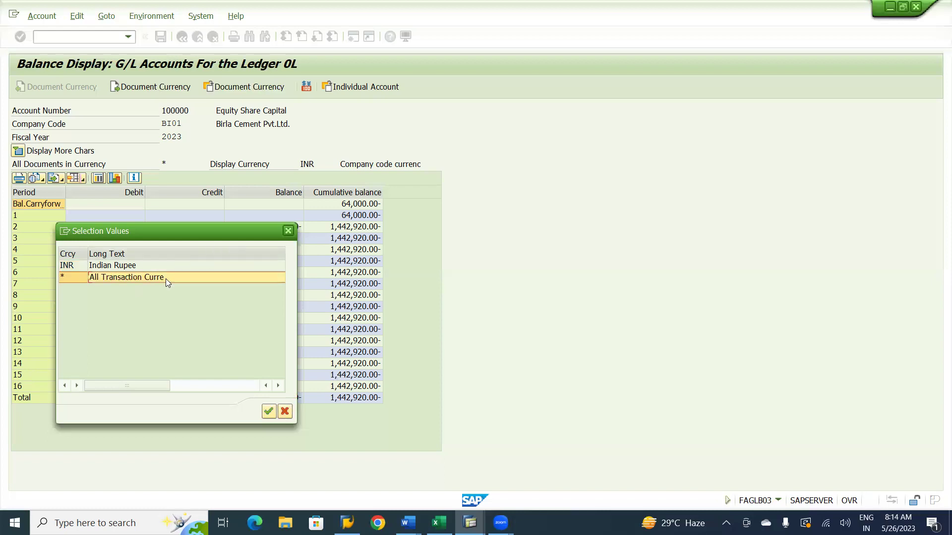
pyautogui.doubleClick(166, 278)
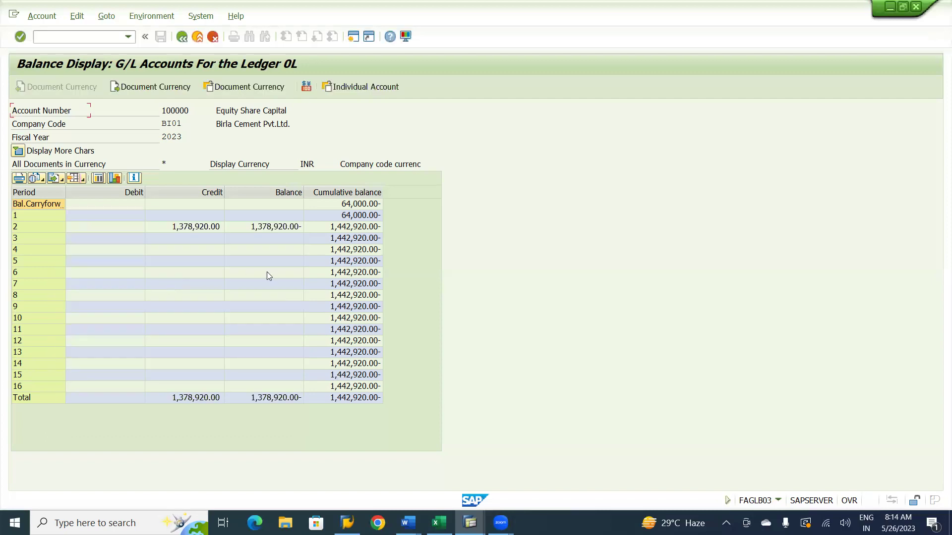
pyautogui.doubleClick(342, 227)
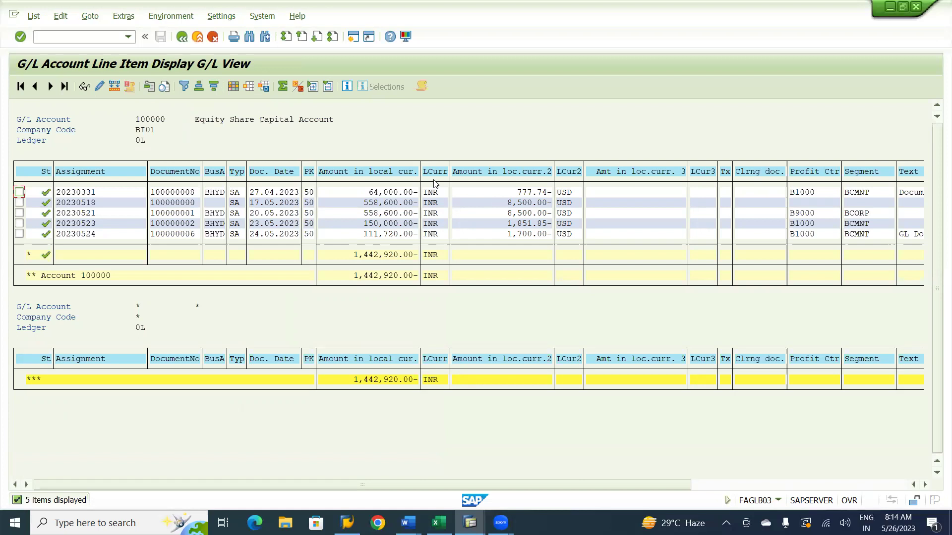
# - Open the line item layout for changes and search its hidden fields for "AMOU"
pyautogui.click(232, 87)
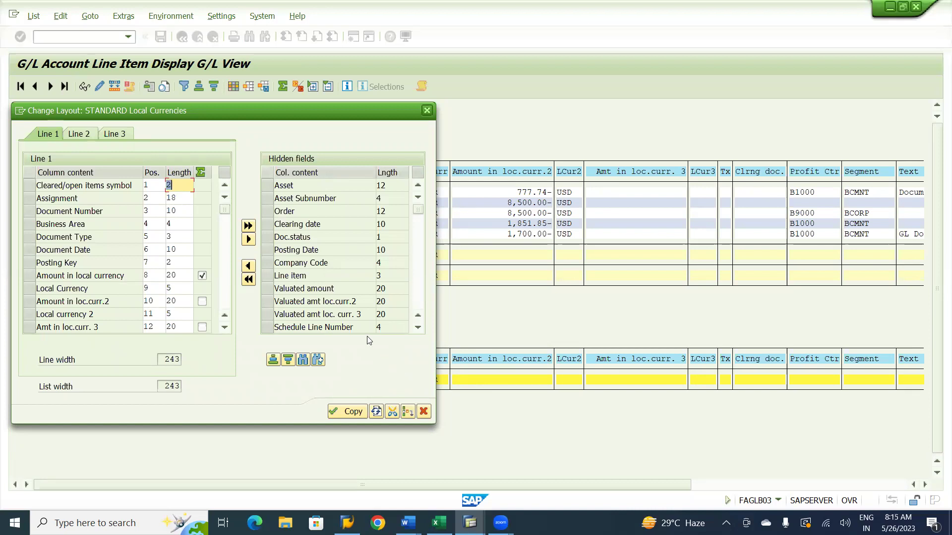
pyautogui.click(304, 361)
pyautogui.write('DO')
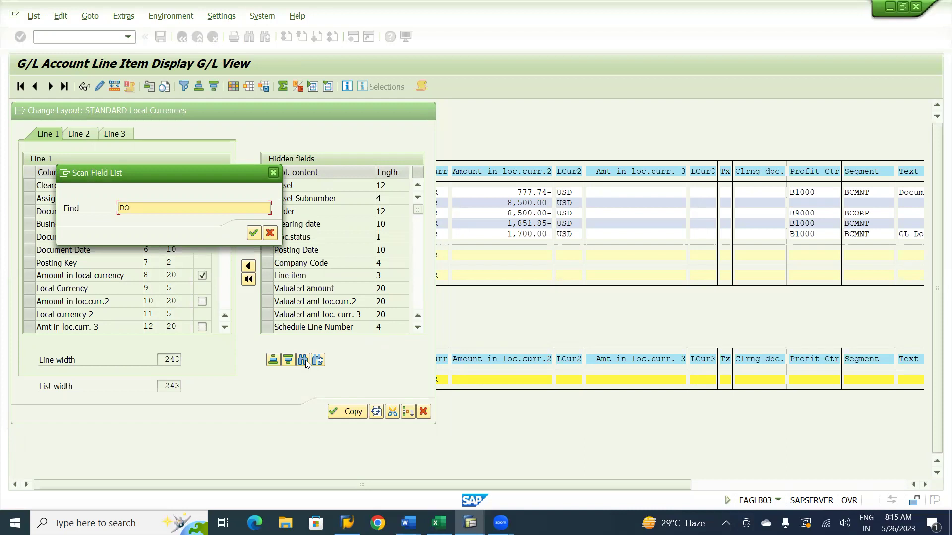
pyautogui.press('BackSpace')
pyautogui.press('BackSpace')
pyautogui.write('AMOU')
pyautogui.click(272, 237)
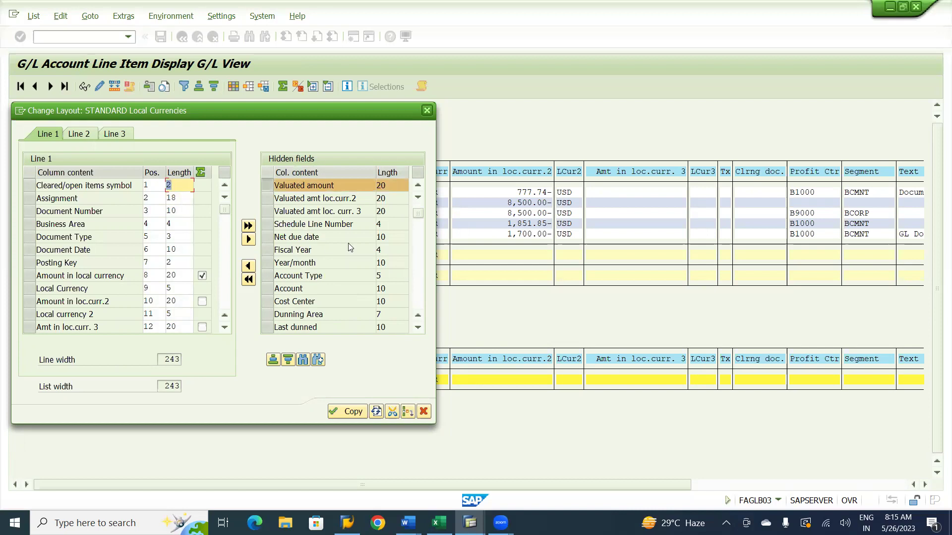
# - Look through the layout's hidden fields down to the end of the list for the document currency amount
pyautogui.click(420, 292)
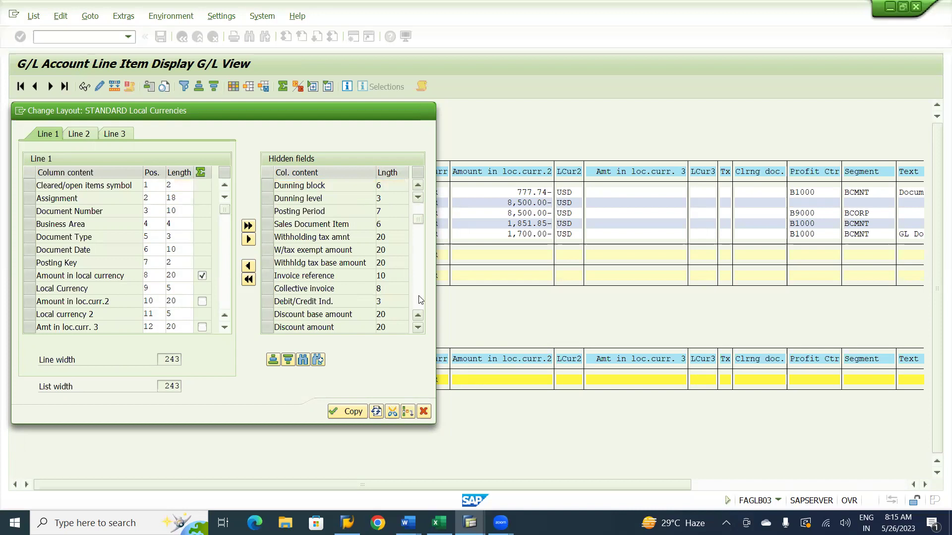
pyautogui.click(421, 300)
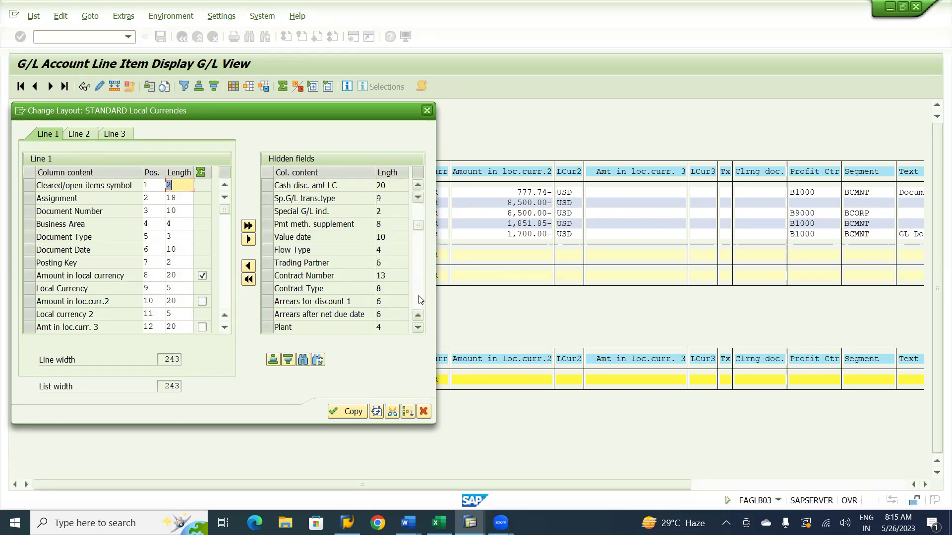
pyautogui.click(421, 300)
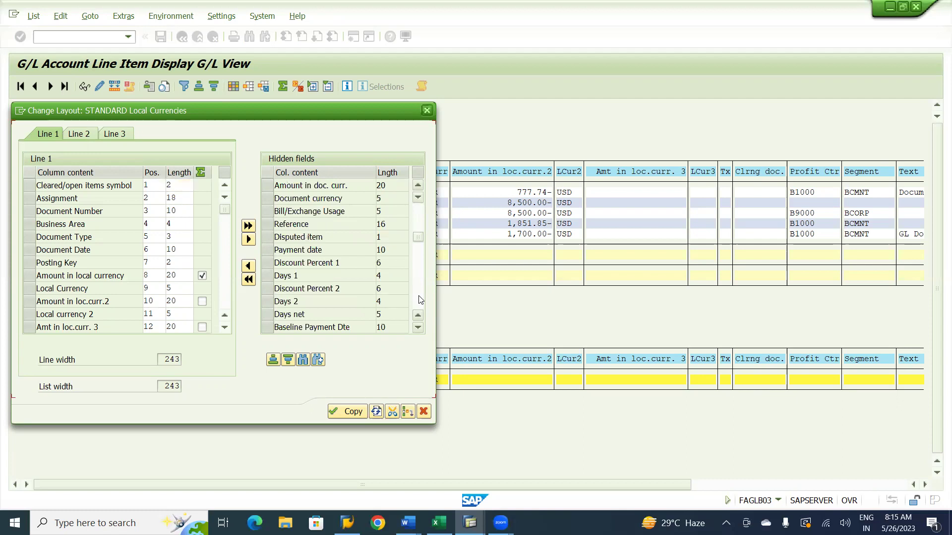
pyautogui.click(420, 300)
pyautogui.click(421, 300)
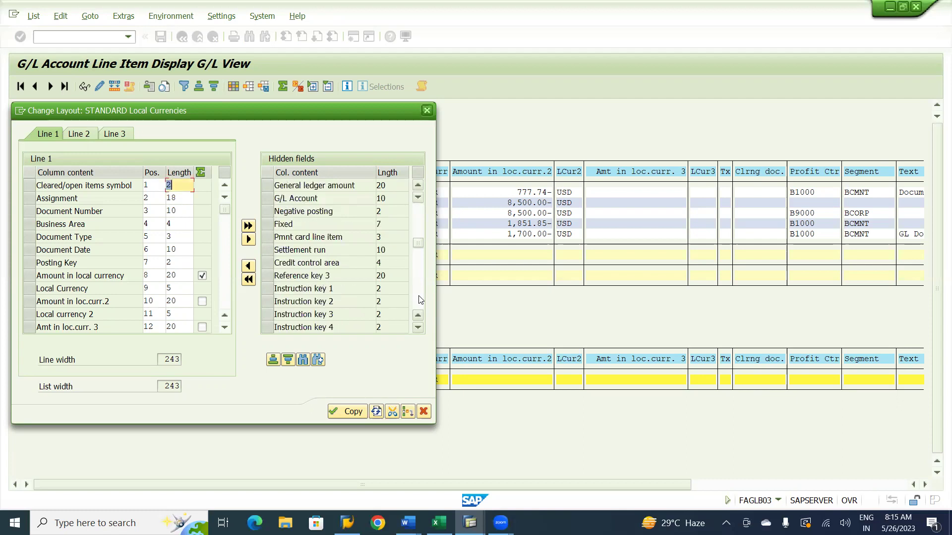
pyautogui.click(420, 300)
pyautogui.click(420, 300)
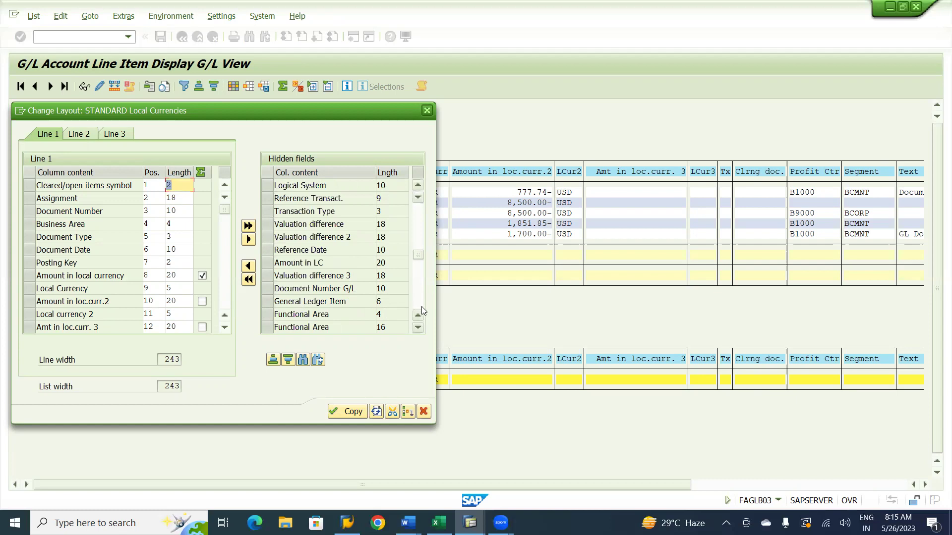
pyautogui.click(421, 305)
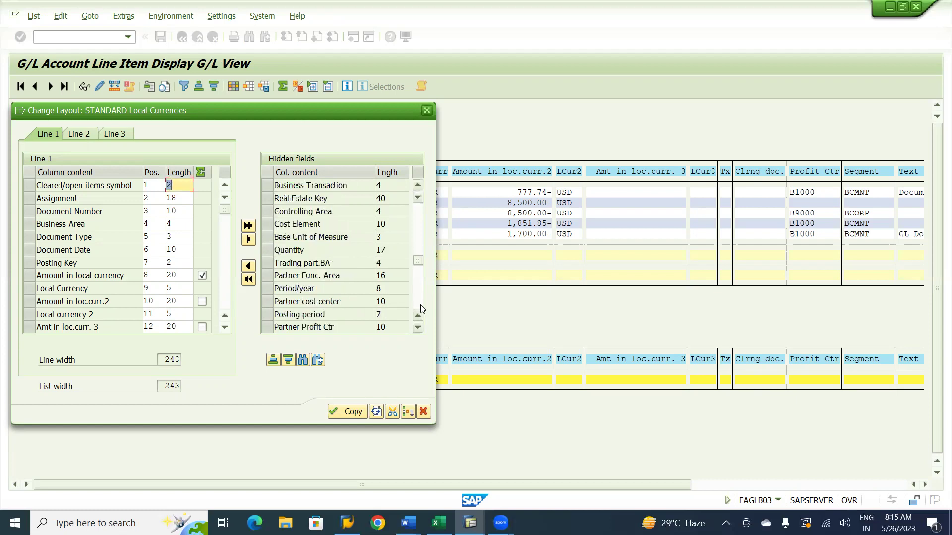
pyautogui.click(420, 306)
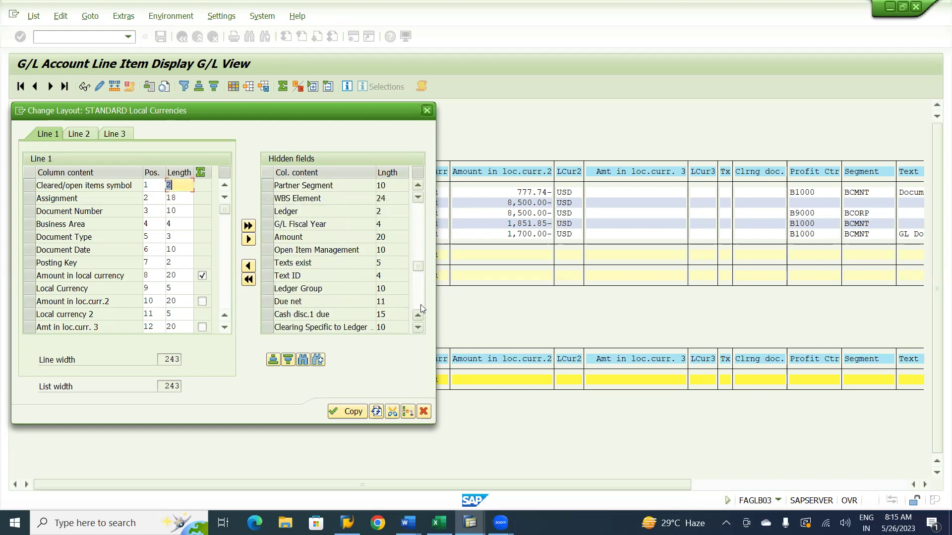
pyautogui.click(416, 299)
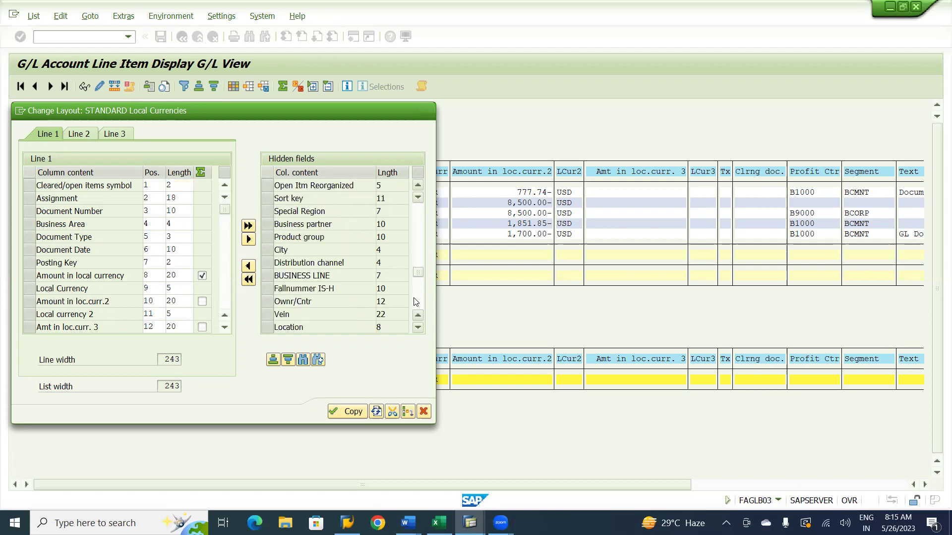
pyautogui.click(415, 301)
pyautogui.click(416, 304)
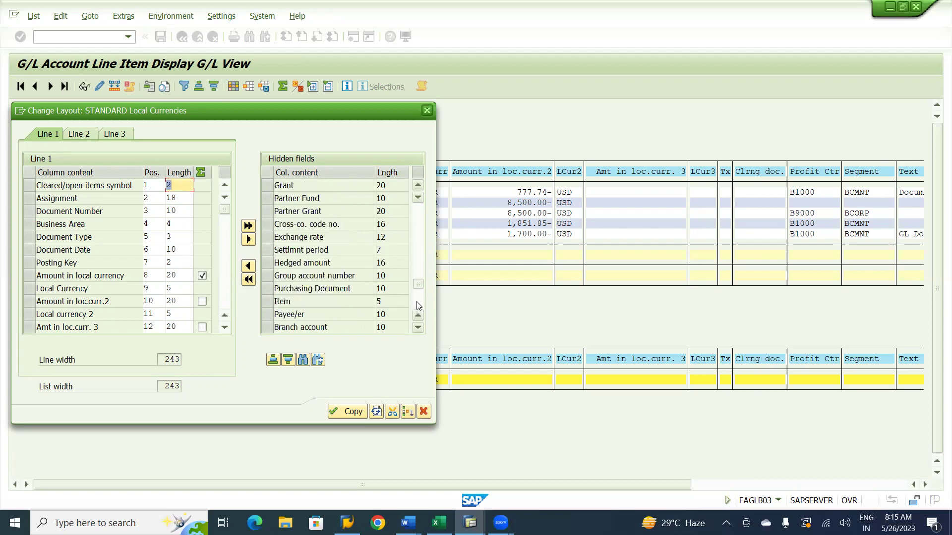
pyautogui.click(416, 304)
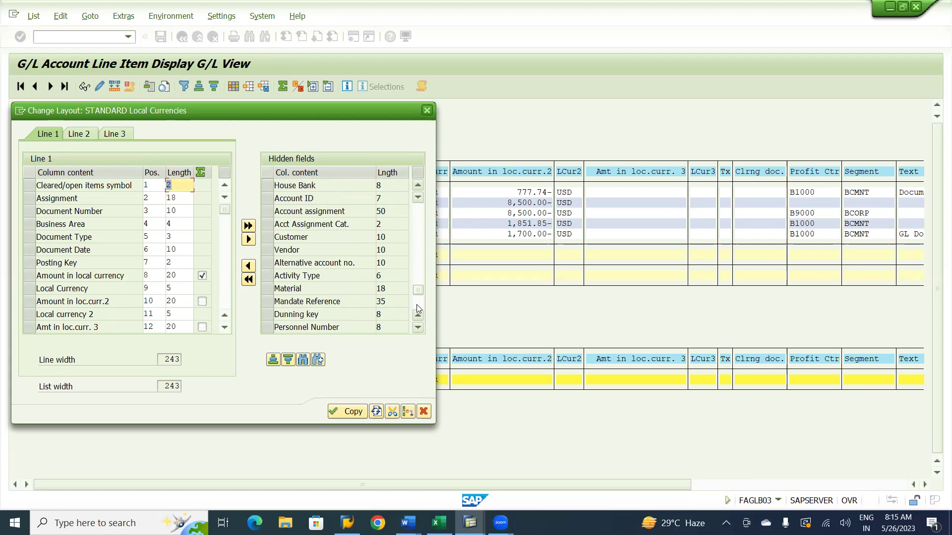
pyautogui.click(417, 304)
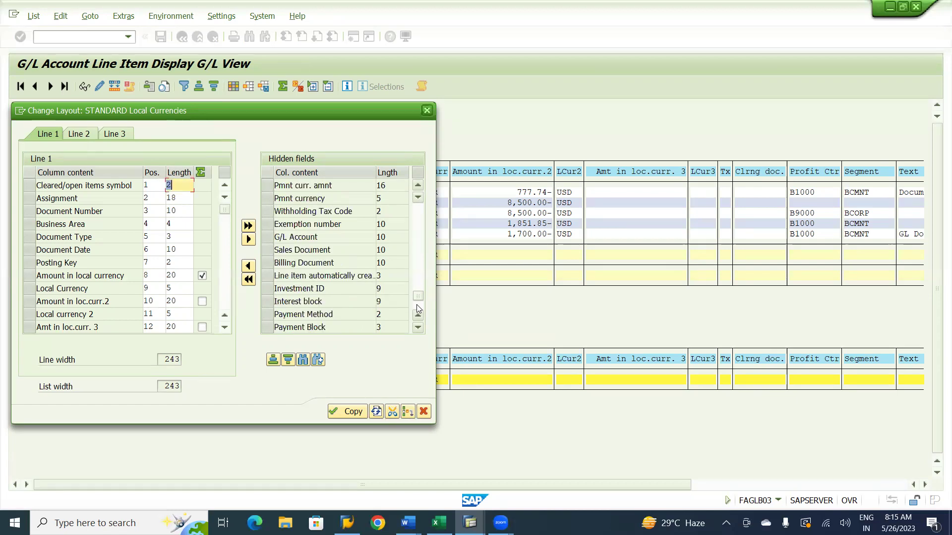
pyautogui.click(417, 305)
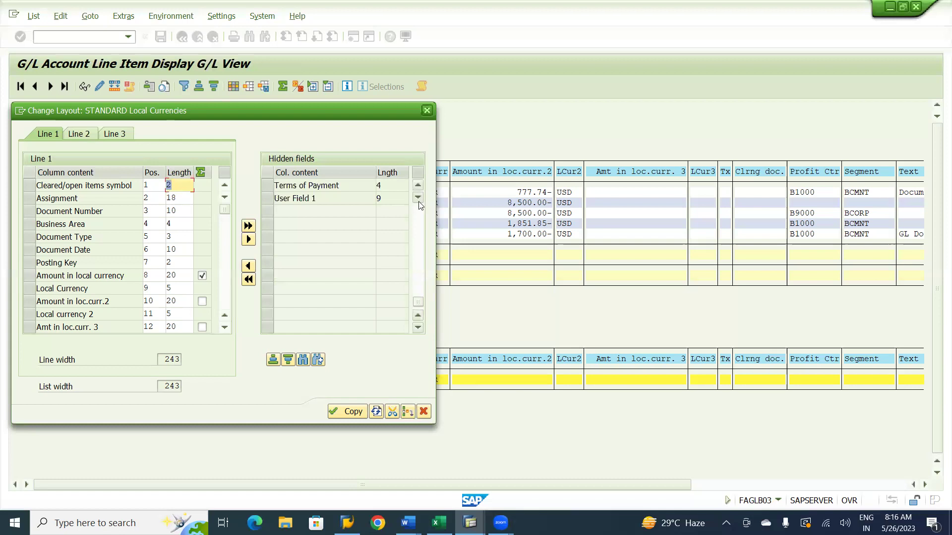
# - Find "AMOUNT IN DOC" among the hidden fields and insert Amount in doc. curr. before Amount in loc.curr.2 in the layout
pyautogui.click(304, 361)
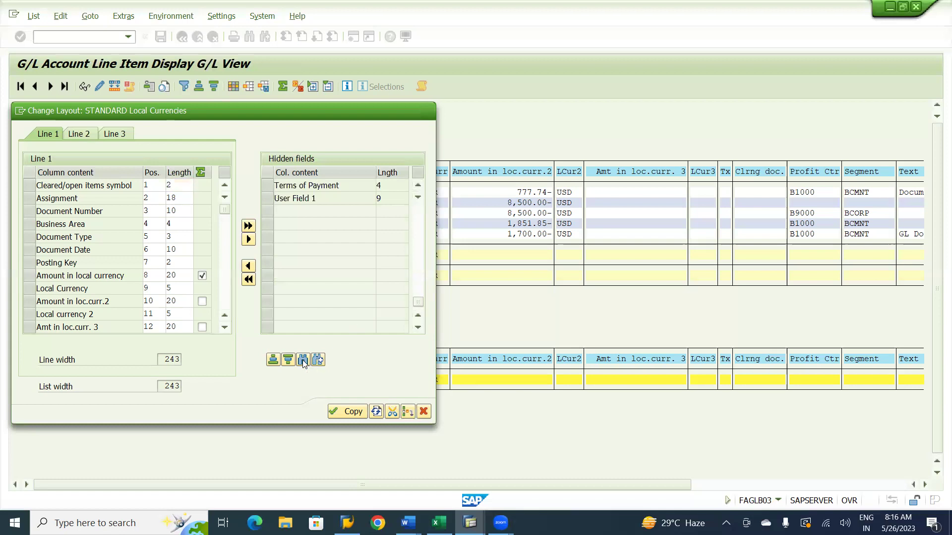
pyautogui.write('AMOUNT')
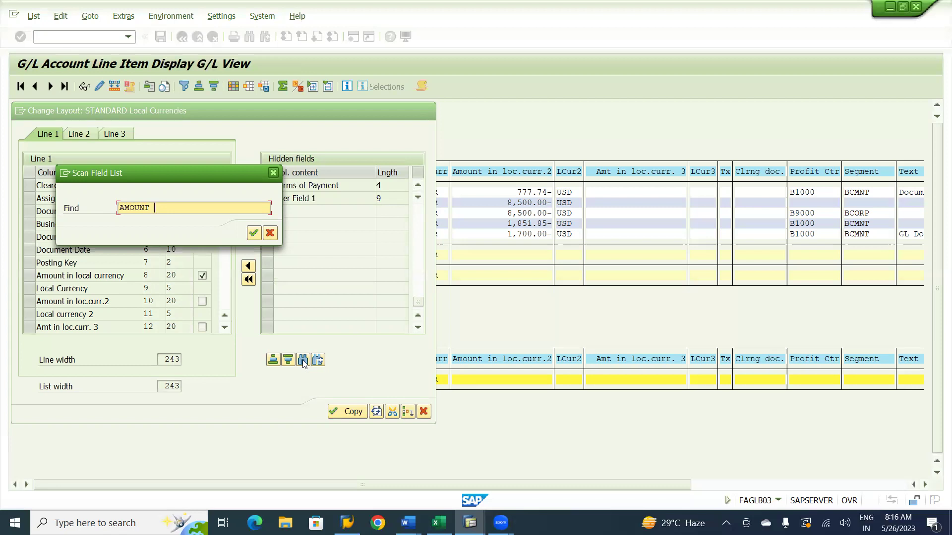
pyautogui.write('IN LOC')
pyautogui.press('Return')
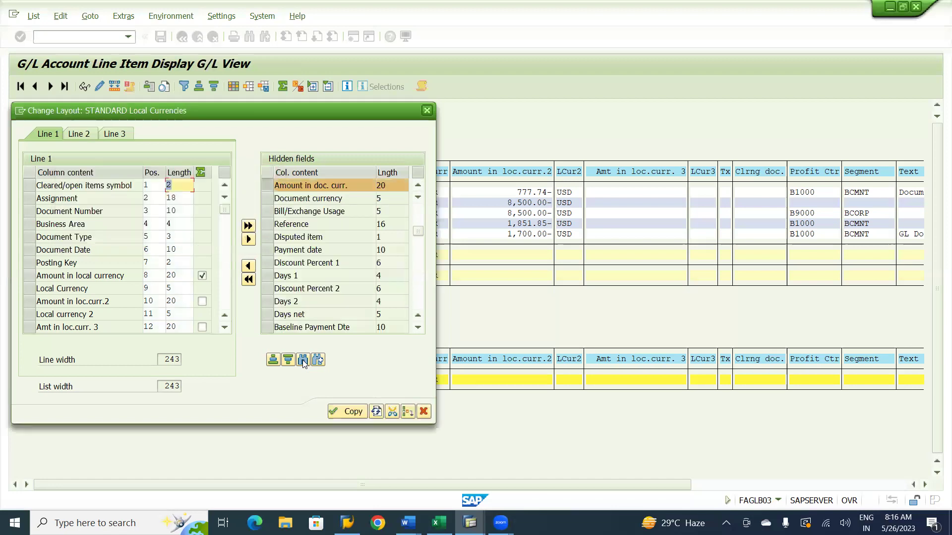
pyautogui.click(268, 184)
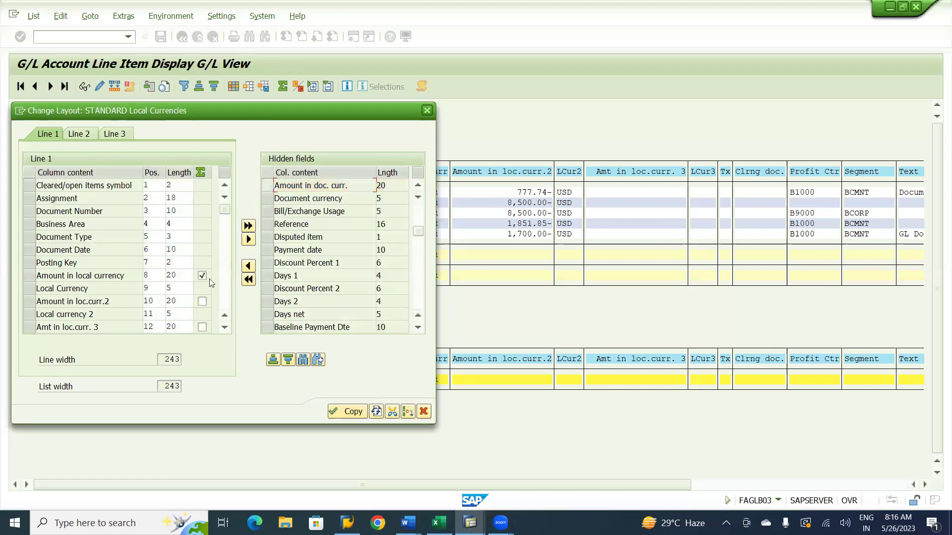
pyautogui.click(25, 303)
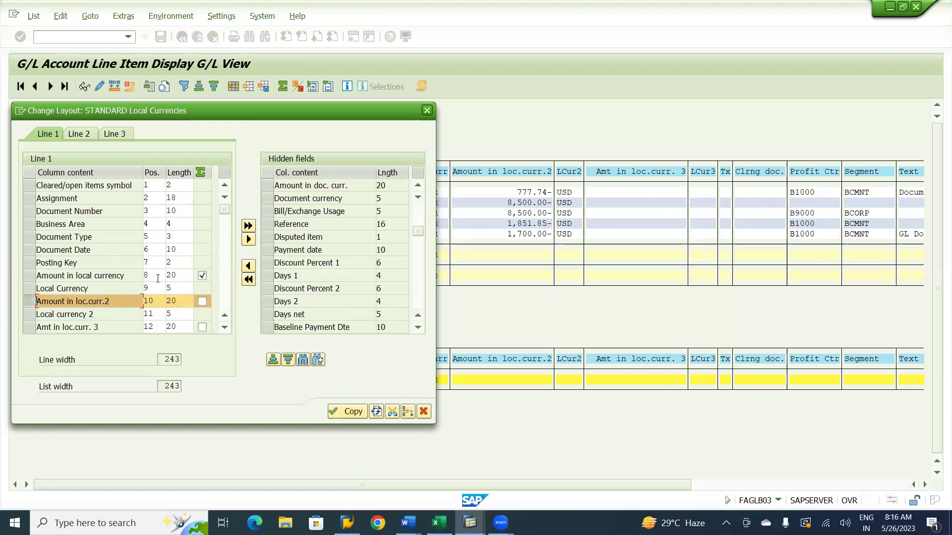
pyautogui.click(250, 266)
pyautogui.click(267, 186)
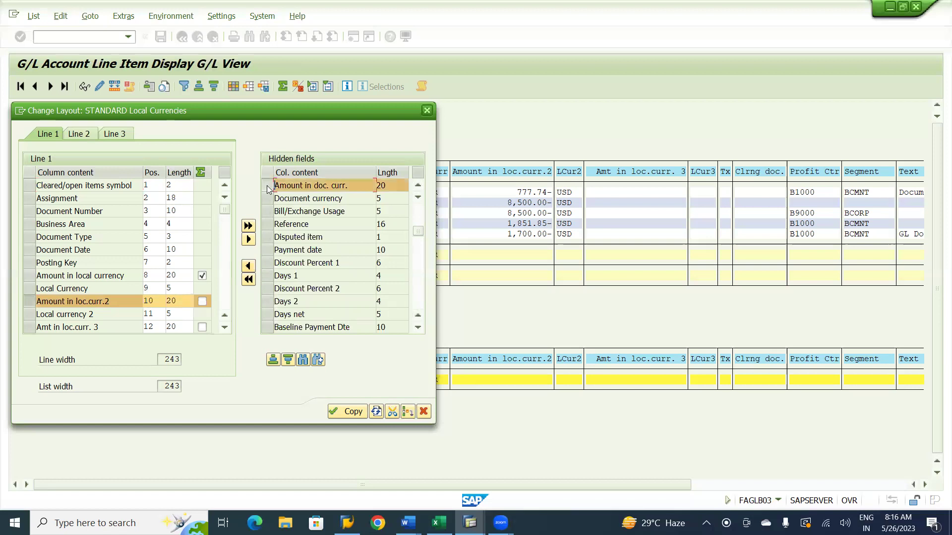
pyautogui.click(249, 266)
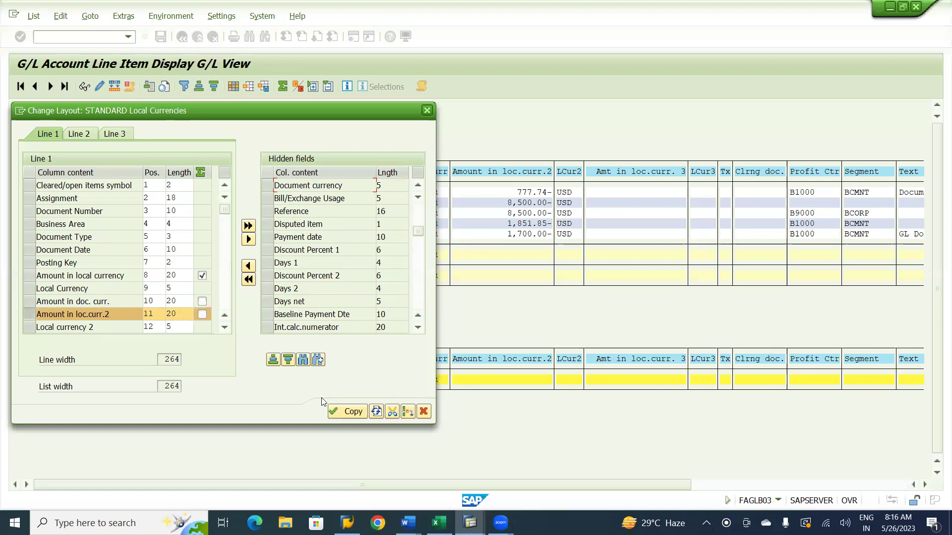
# - Search the hidden fields for "CURR"
pyautogui.click(304, 361)
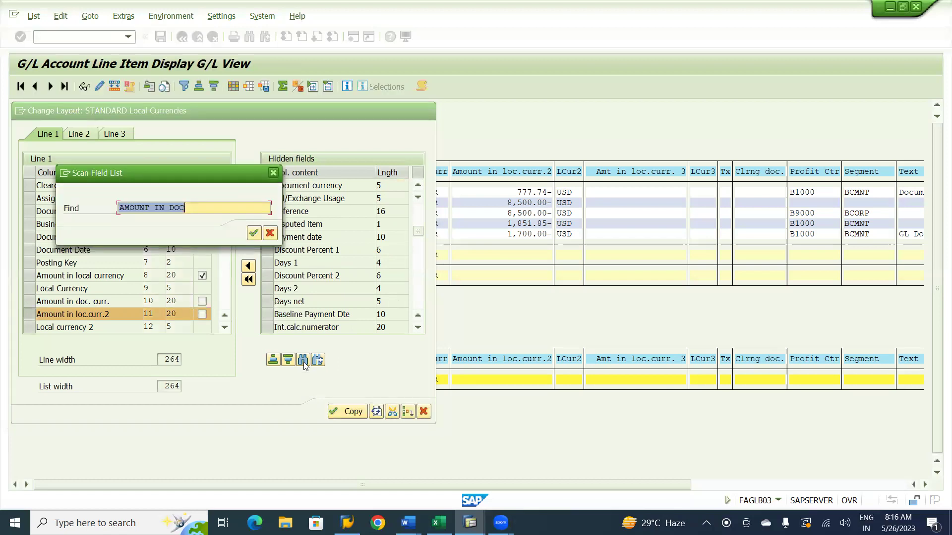
pyautogui.write('CURR')
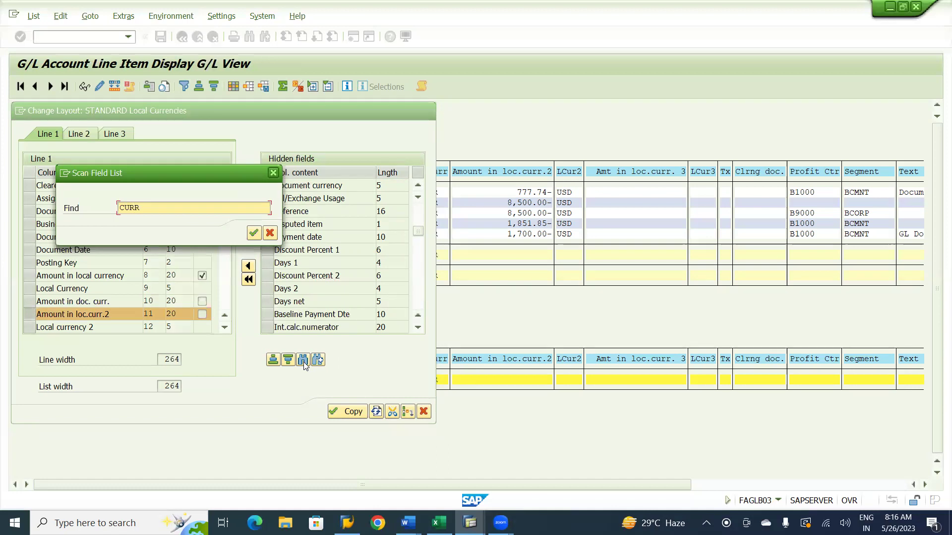
pyautogui.press('Return')
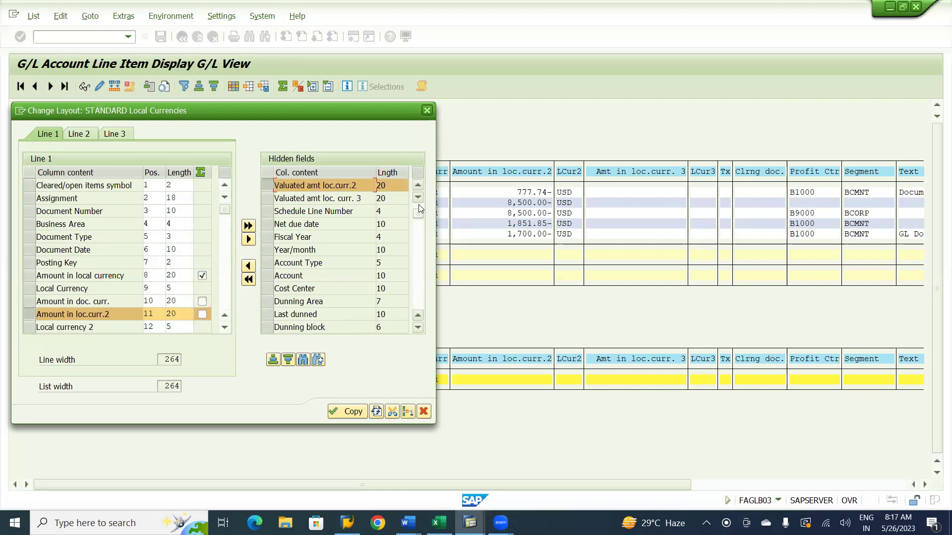
# - Sort the hidden fields in ascending order and look through the alphabetical list for the currency field
pyautogui.click(273, 361)
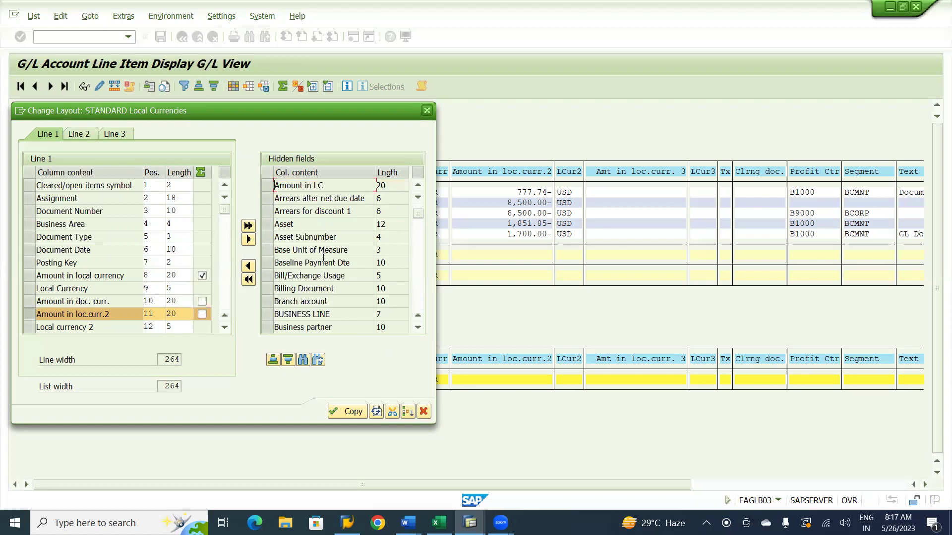
pyautogui.click(421, 328)
pyautogui.click(422, 328)
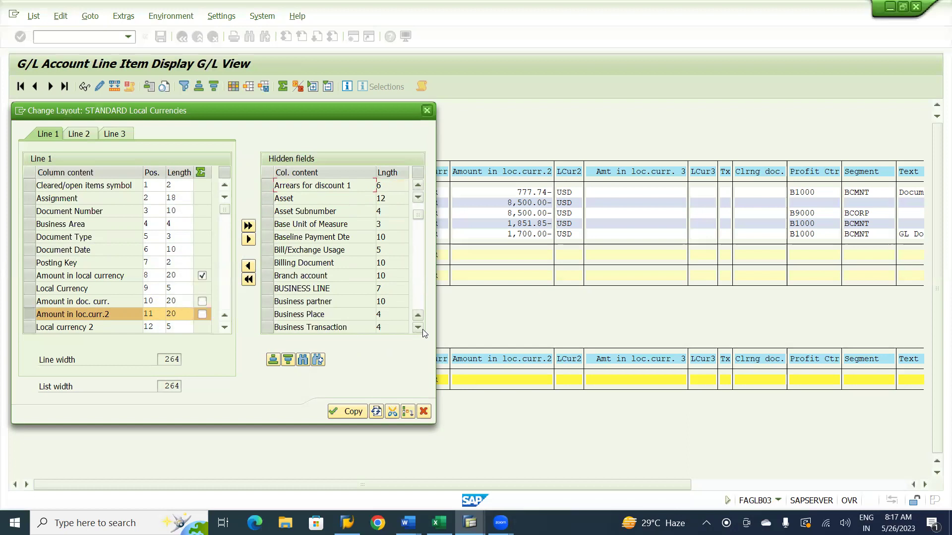
pyautogui.click(421, 329)
pyautogui.click(421, 328)
pyautogui.click(421, 328)
pyautogui.click(421, 328)
pyautogui.click(421, 328)
pyautogui.click(422, 328)
pyautogui.click(421, 328)
pyautogui.click(421, 328)
pyautogui.click(421, 329)
pyautogui.click(421, 328)
pyautogui.click(422, 328)
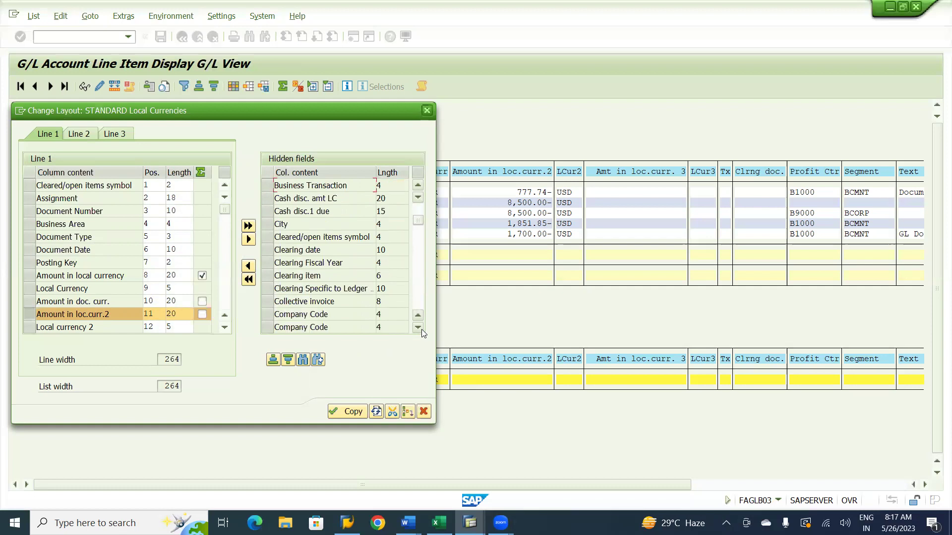
pyautogui.click(422, 329)
pyautogui.click(421, 328)
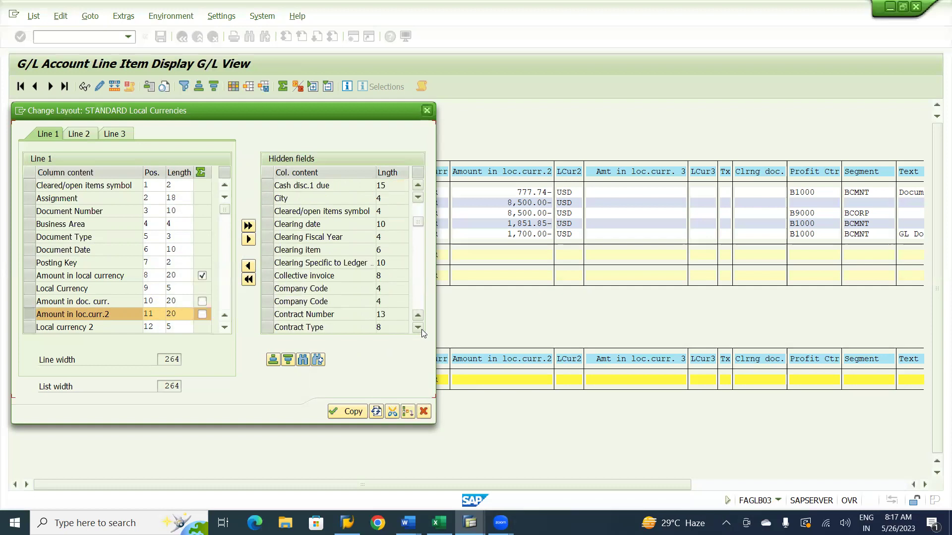
pyautogui.click(422, 328)
pyautogui.click(421, 328)
pyautogui.click(421, 328)
pyautogui.click(421, 328)
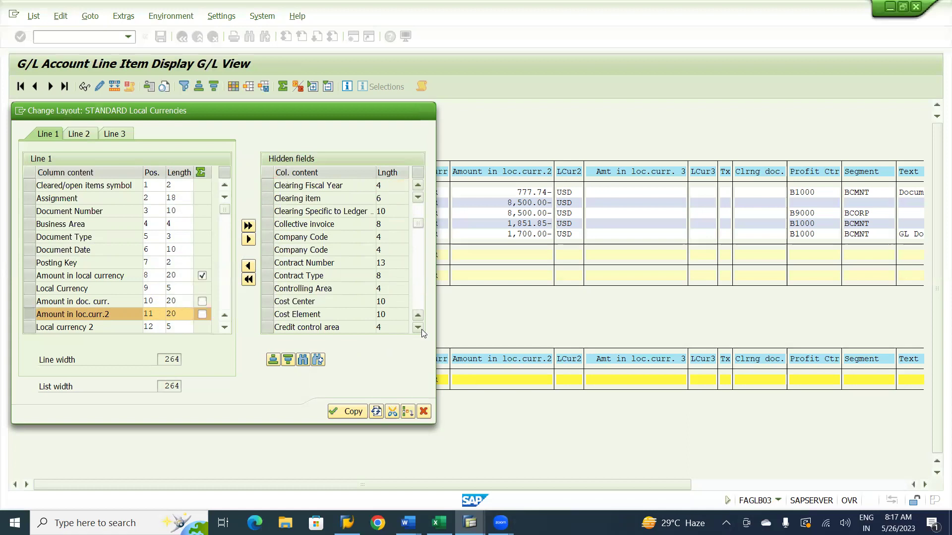
pyautogui.click(422, 328)
pyautogui.click(421, 328)
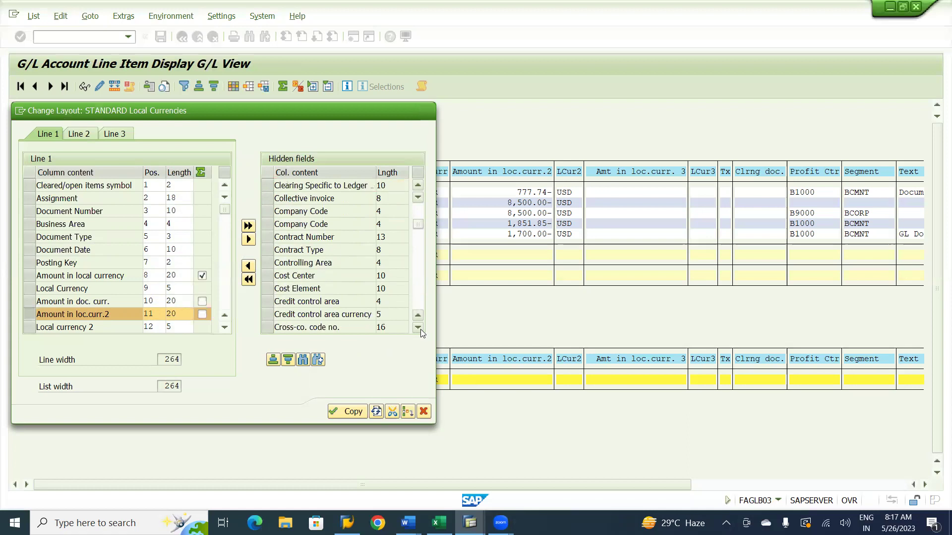
pyautogui.click(420, 329)
pyautogui.click(421, 329)
pyautogui.click(420, 329)
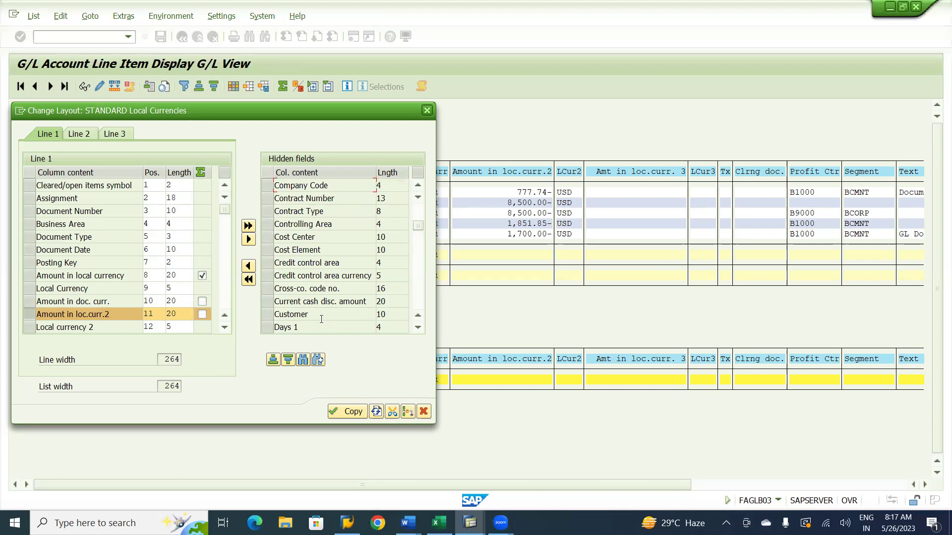
# - Apply the changed layout with the document currency amount to the line item list
pyautogui.click(226, 328)
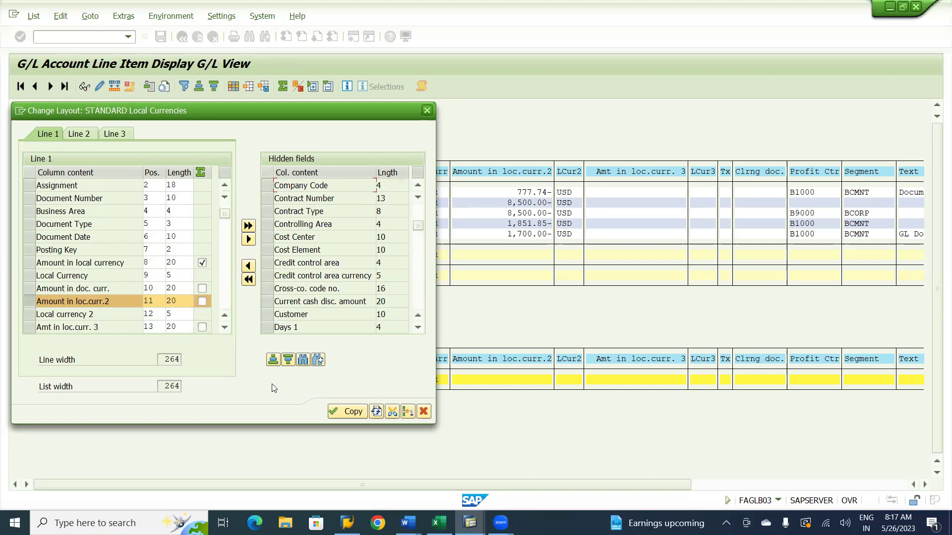
pyautogui.click(351, 412)
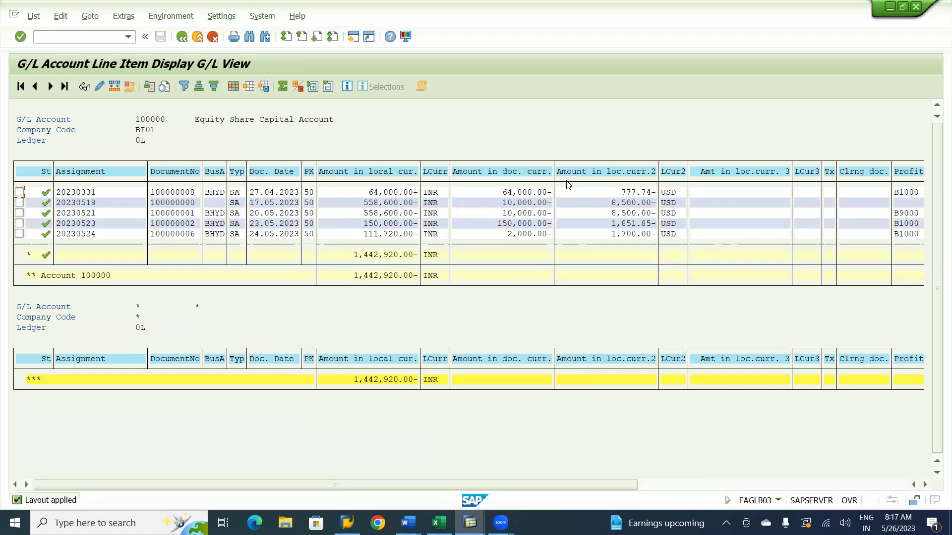
# - Reopen the line item layout settings and sort the hidden fields in ascending order from the start of the list
pyautogui.click(236, 88)
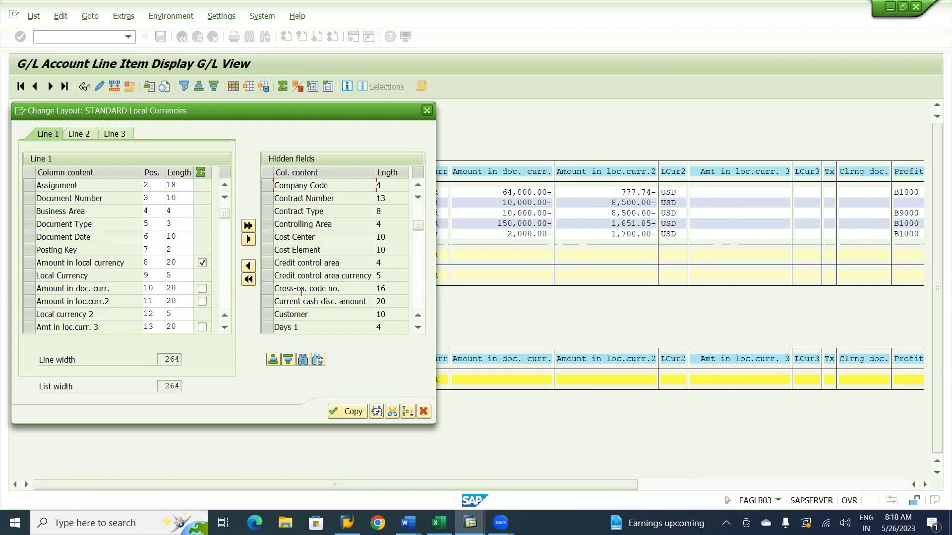
pyautogui.click(273, 360)
pyautogui.click(416, 212)
pyautogui.click(416, 211)
pyautogui.click(416, 212)
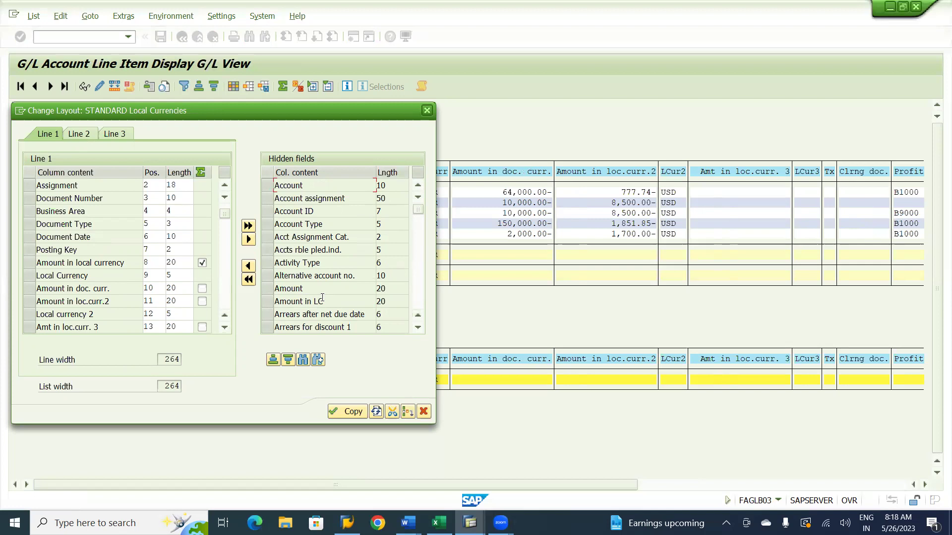
# - Look through the alphabetical hidden fields for Document currency
pyautogui.click(418, 329)
pyautogui.click(418, 328)
pyautogui.click(418, 328)
pyautogui.click(418, 328)
pyautogui.click(418, 329)
pyautogui.click(418, 328)
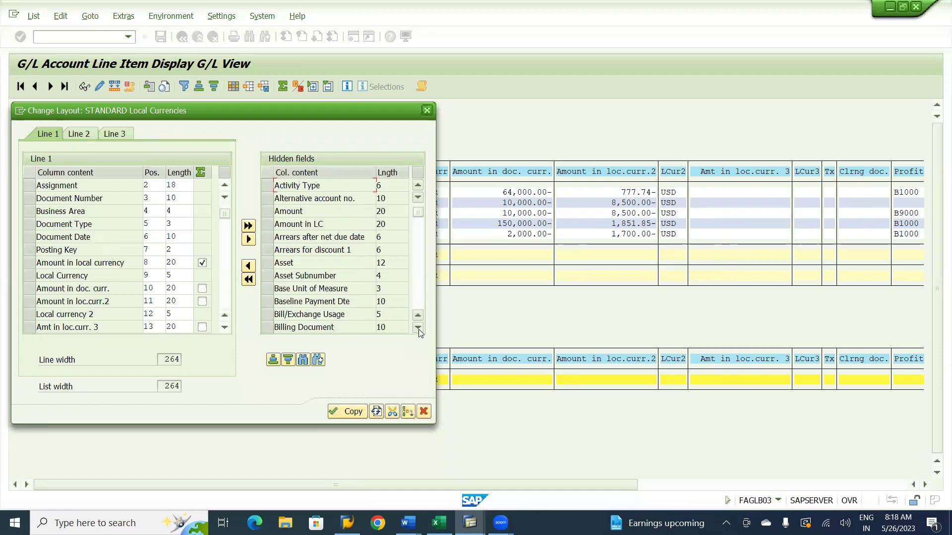
pyautogui.click(419, 328)
pyautogui.click(418, 328)
pyautogui.click(419, 328)
pyautogui.click(419, 328)
pyautogui.click(419, 328)
pyautogui.click(418, 328)
pyautogui.click(418, 329)
pyautogui.click(418, 328)
pyautogui.click(419, 328)
pyautogui.click(418, 328)
pyautogui.click(419, 328)
pyautogui.click(418, 328)
pyautogui.click(418, 329)
pyautogui.click(418, 328)
pyautogui.click(419, 328)
pyautogui.click(419, 328)
pyautogui.click(418, 328)
pyautogui.click(418, 328)
pyautogui.click(419, 328)
pyautogui.click(418, 328)
pyautogui.click(419, 328)
pyautogui.click(419, 328)
pyautogui.click(418, 328)
pyautogui.click(419, 329)
pyautogui.click(419, 328)
pyautogui.click(419, 328)
pyautogui.click(419, 328)
pyautogui.click(418, 328)
pyautogui.click(419, 329)
pyautogui.click(418, 328)
pyautogui.click(418, 328)
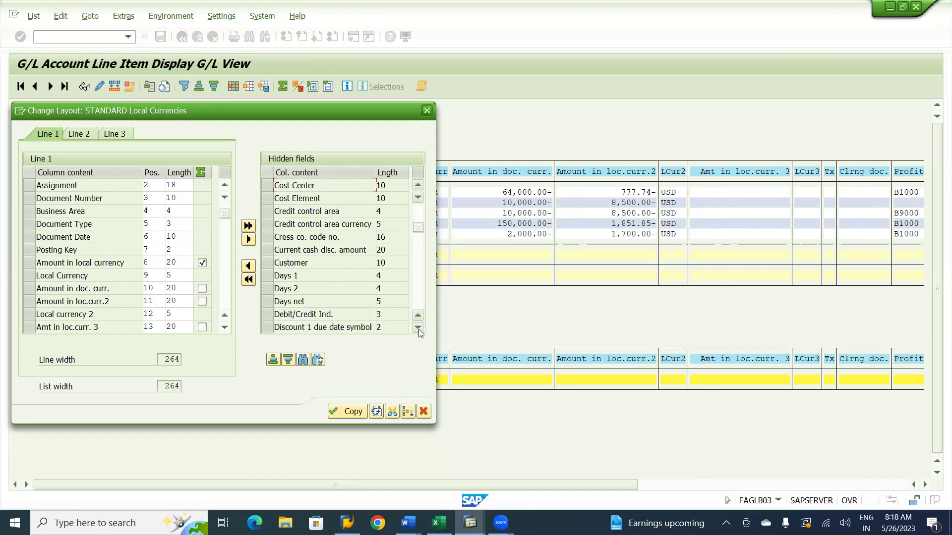
pyautogui.click(418, 328)
pyautogui.click(419, 328)
pyautogui.click(418, 328)
pyautogui.click(418, 328)
pyautogui.click(419, 328)
pyautogui.click(418, 328)
pyautogui.click(418, 329)
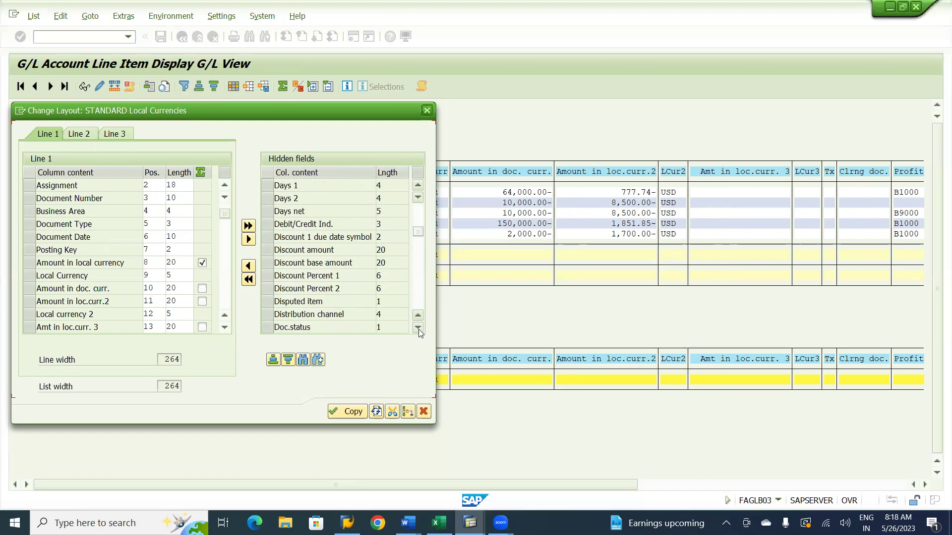
pyautogui.click(418, 328)
pyautogui.click(418, 328)
pyautogui.click(418, 328)
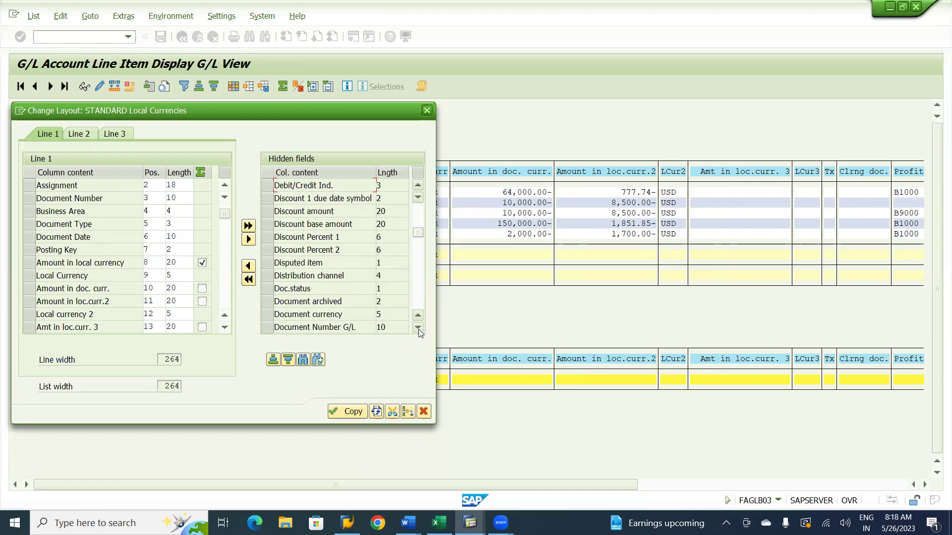
# - Insert the hidden field Document currency before Local currency 2 in the layout
pyautogui.click(268, 315)
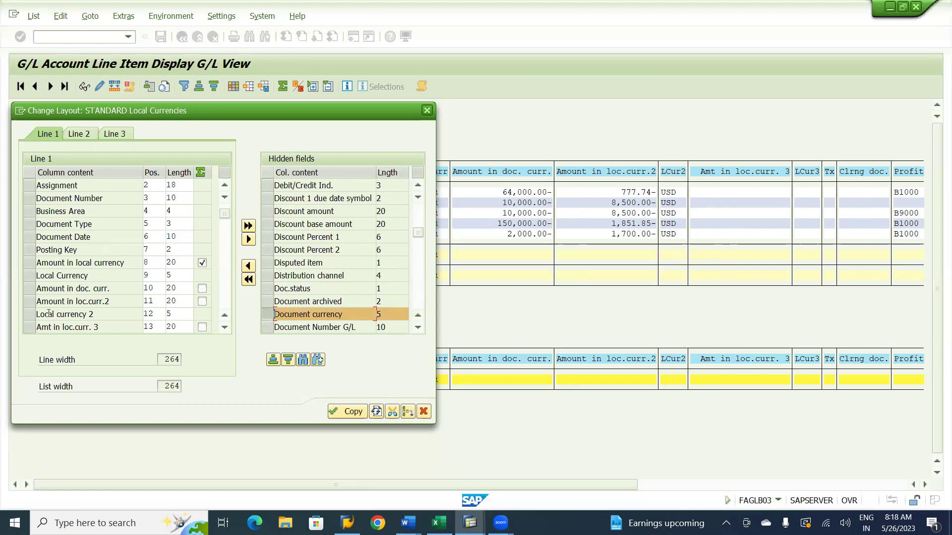
pyautogui.click(30, 315)
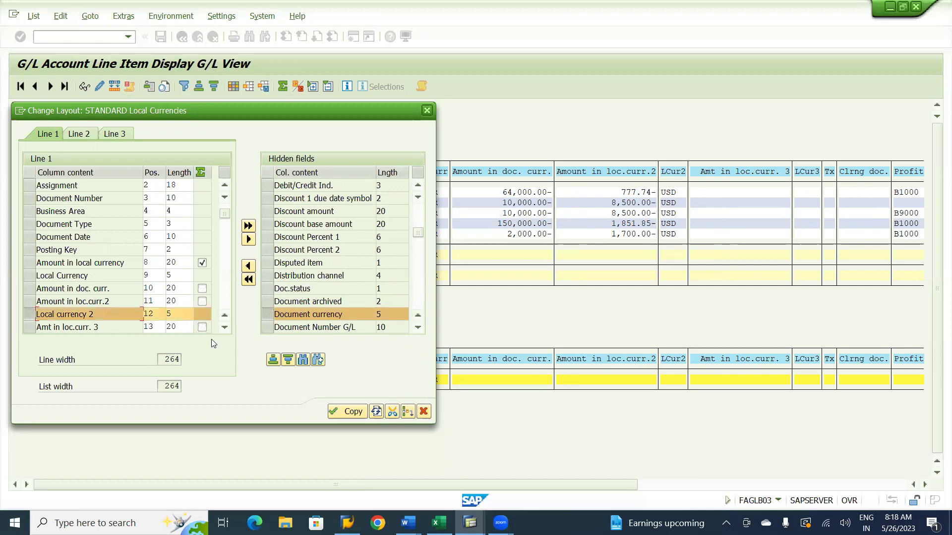
pyautogui.click(248, 267)
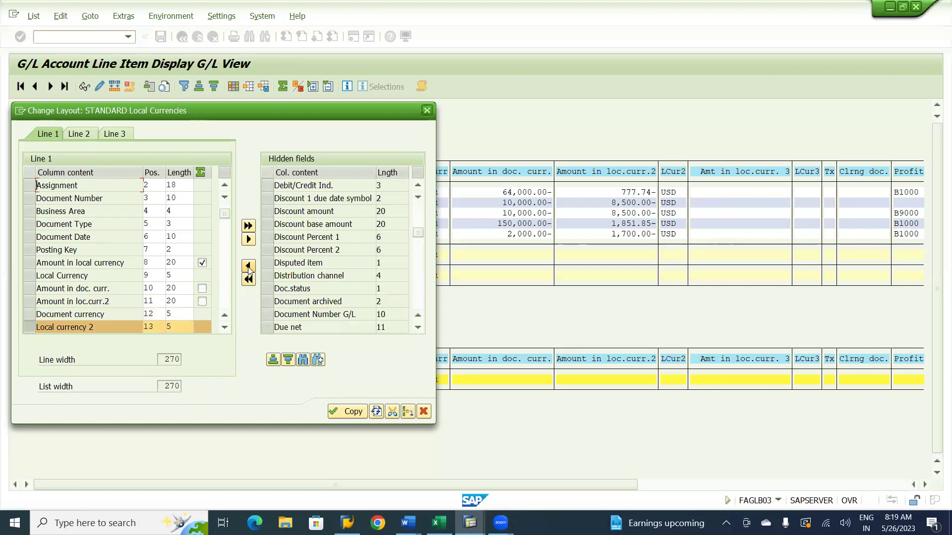
# - Move Document currency from the displayed columns back to the hidden fields
pyautogui.click(29, 316)
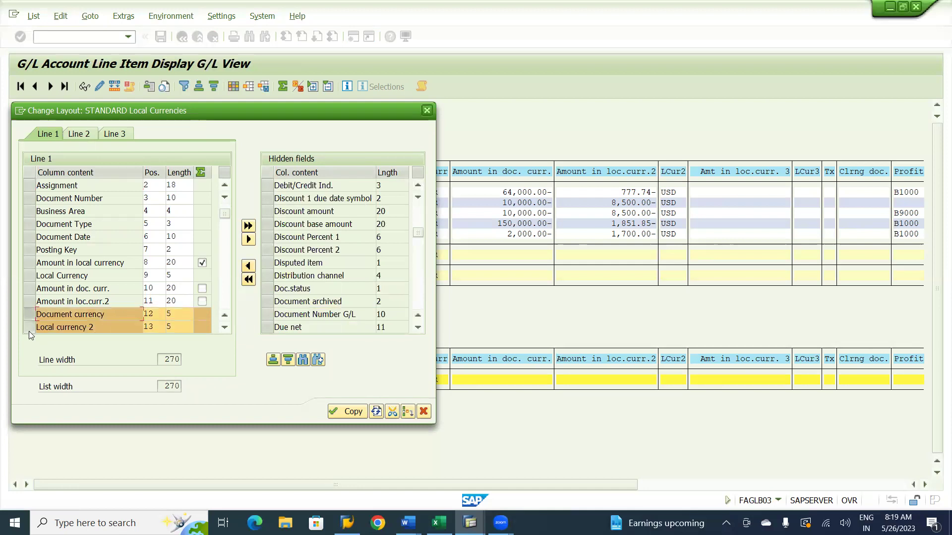
pyautogui.click(29, 332)
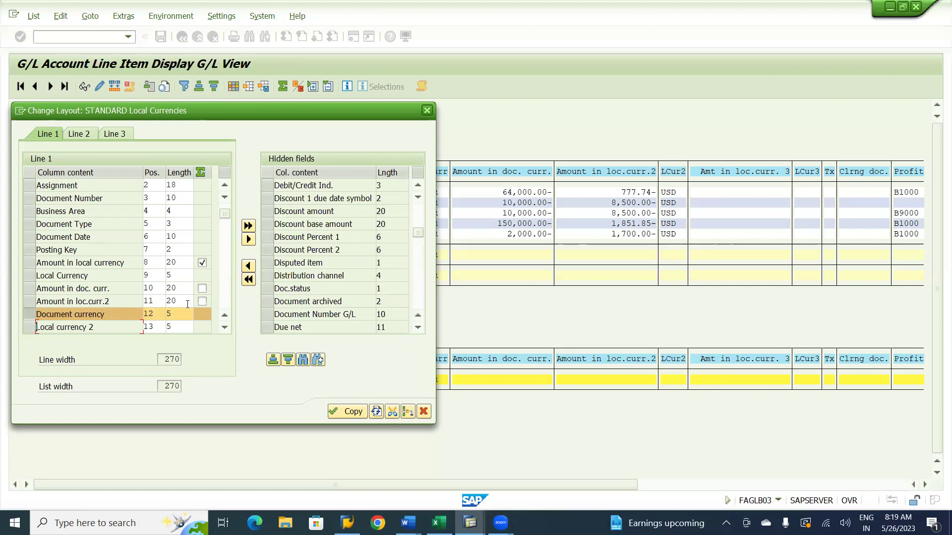
pyautogui.click(249, 240)
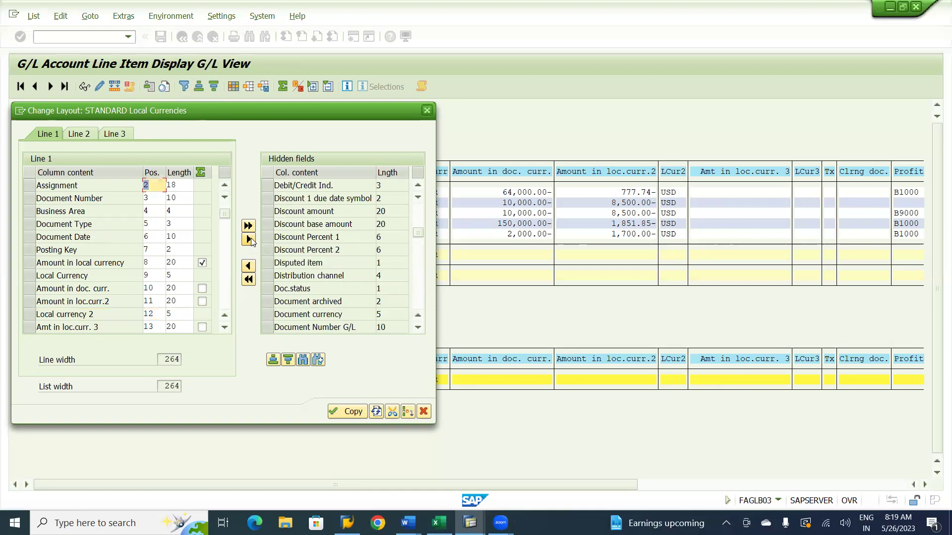
# - Insert the hidden field Document currency before Amount in doc. curr. in the layout
pyautogui.click(270, 316)
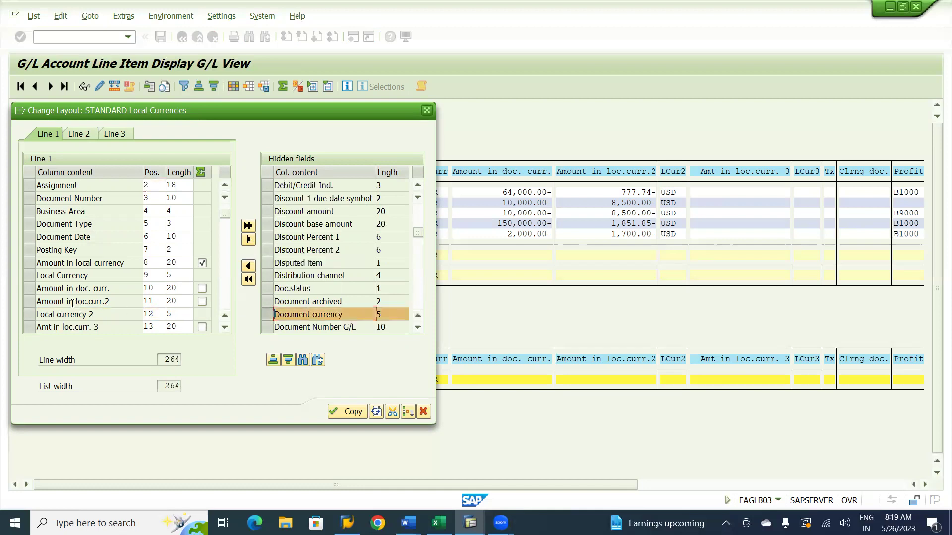
pyautogui.click(28, 288)
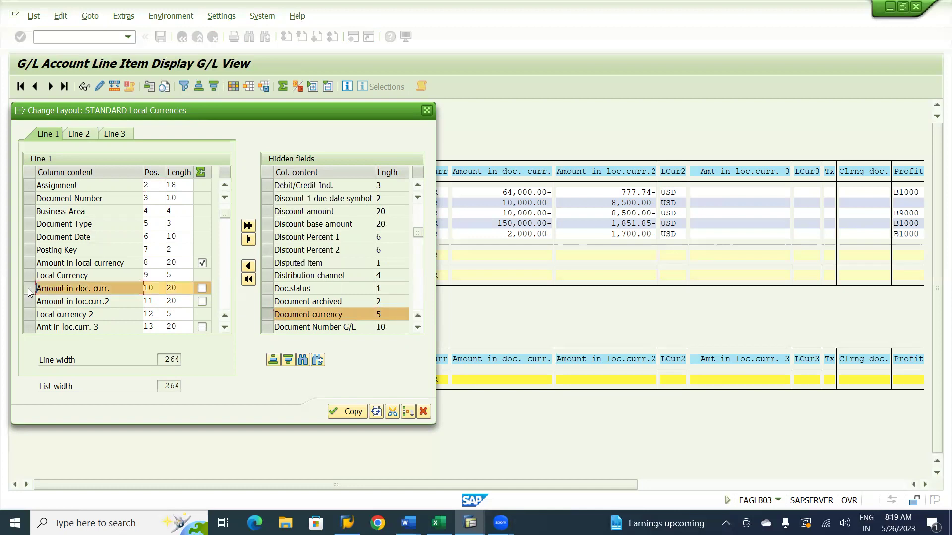
pyautogui.click(250, 267)
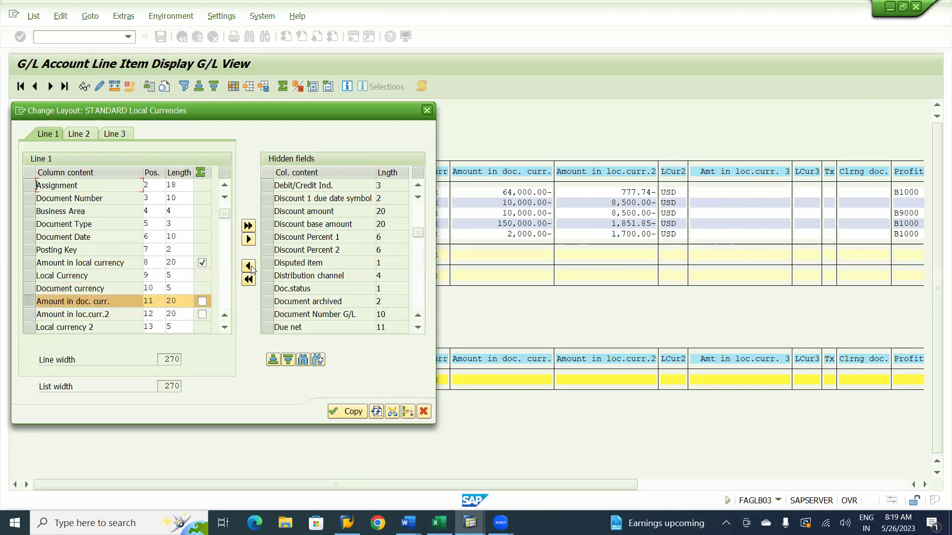
# - Remove Amount in doc. curr. from its current position and reinsert it before Amount in local currency in the layout
pyautogui.click(248, 240)
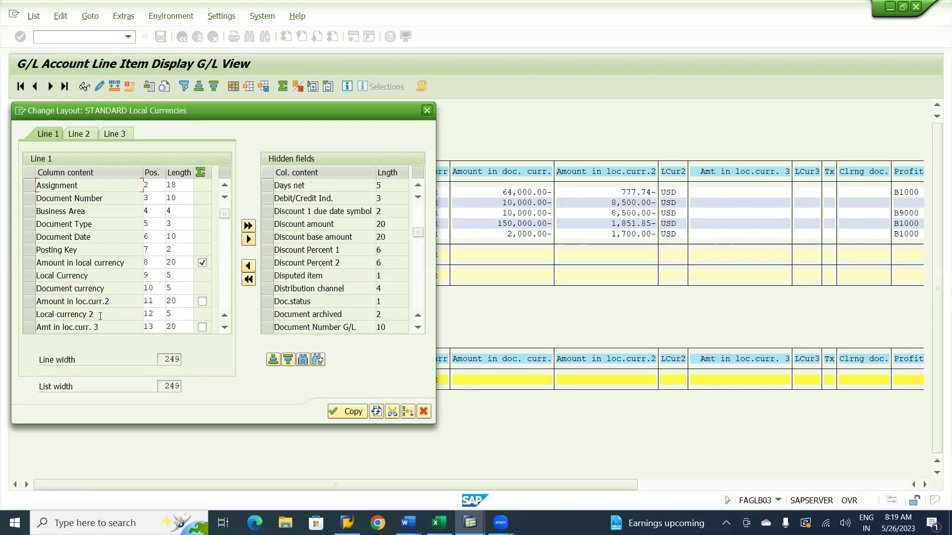
pyautogui.click(28, 301)
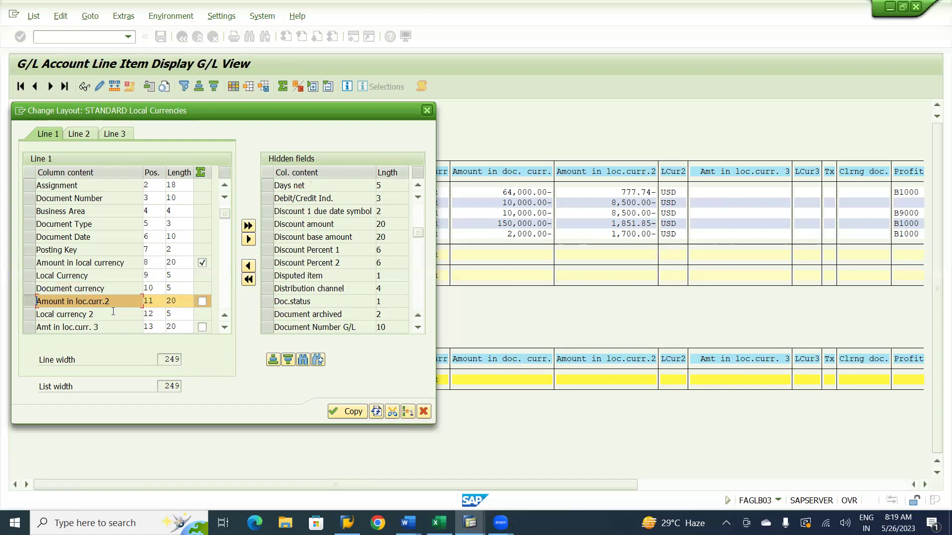
pyautogui.click(31, 266)
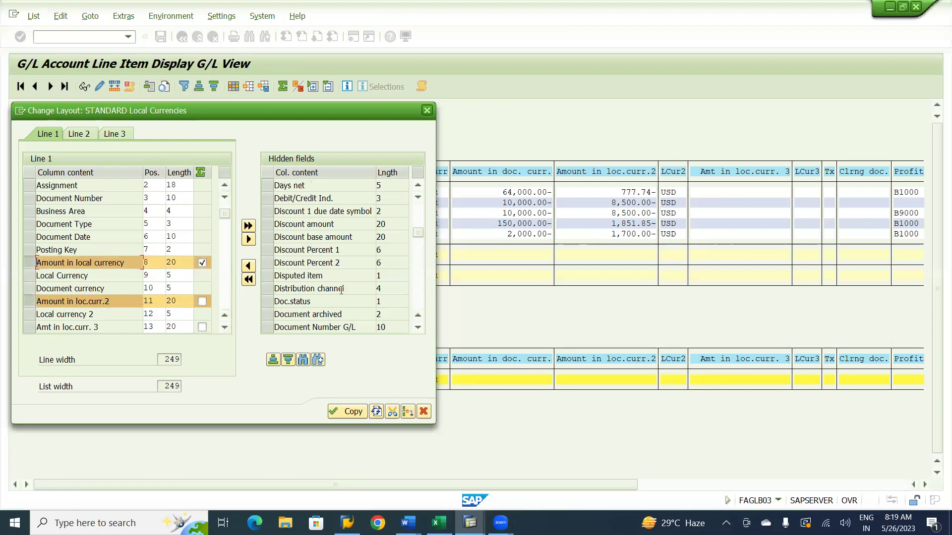
pyautogui.click(422, 218)
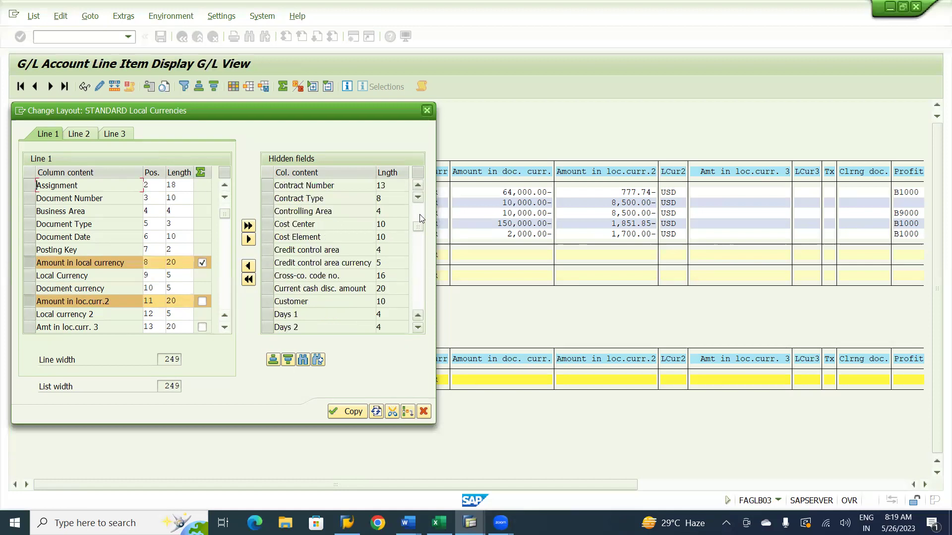
pyautogui.click(420, 217)
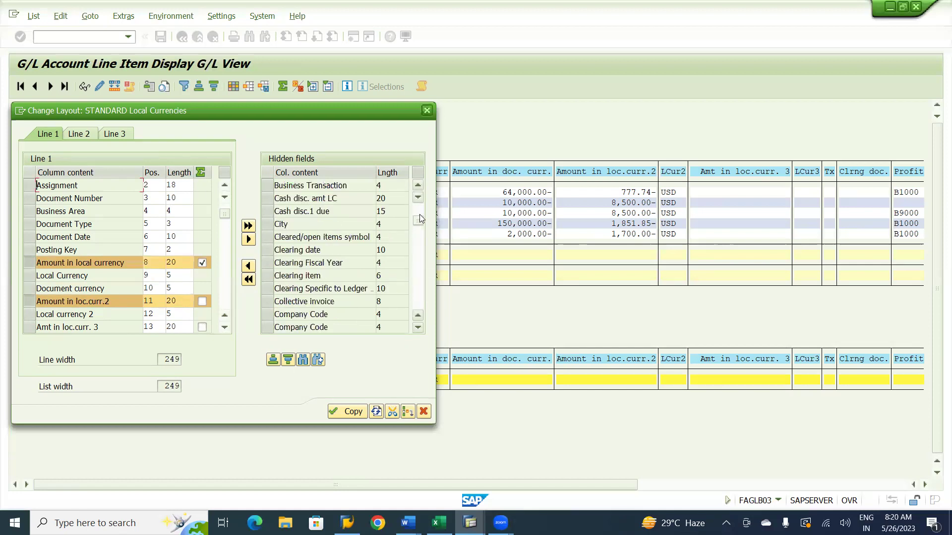
pyautogui.click(421, 208)
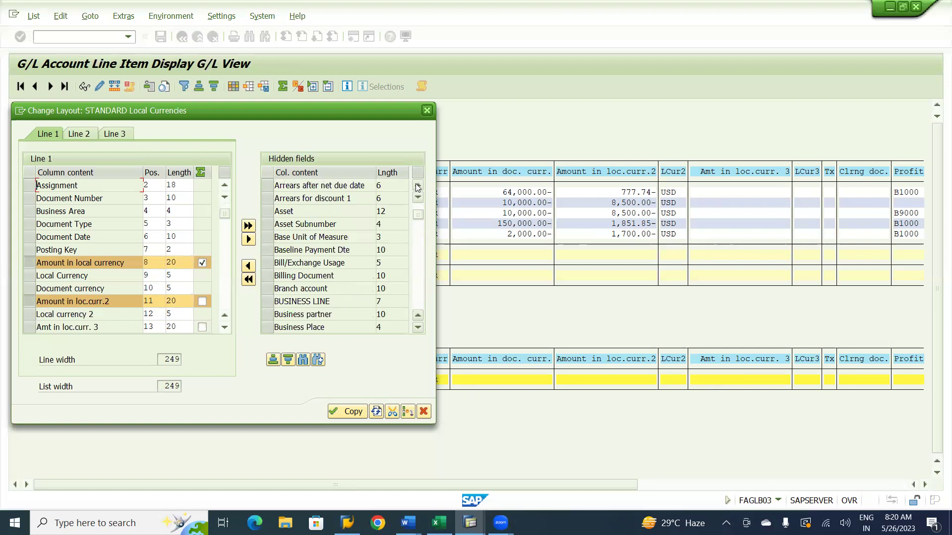
pyautogui.click(418, 187)
pyautogui.click(418, 187)
pyautogui.click(419, 187)
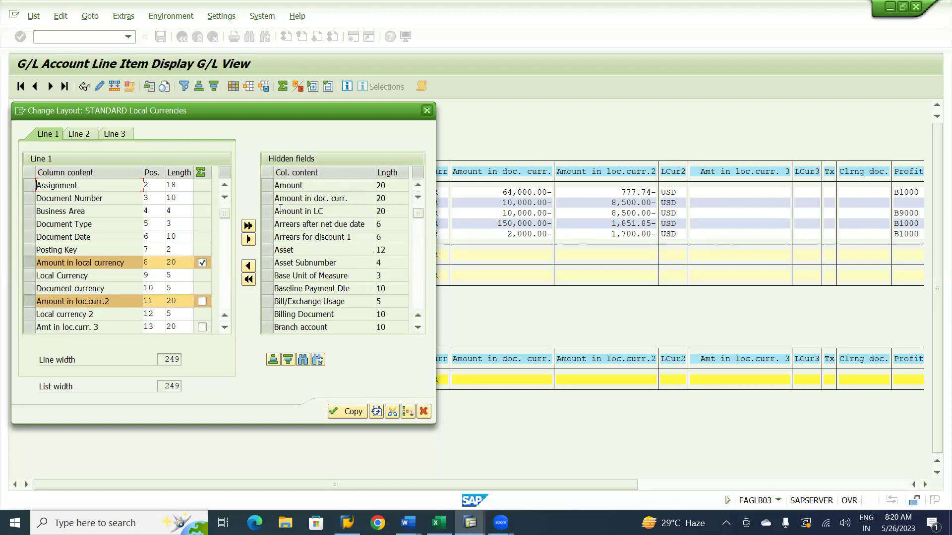
pyautogui.click(268, 200)
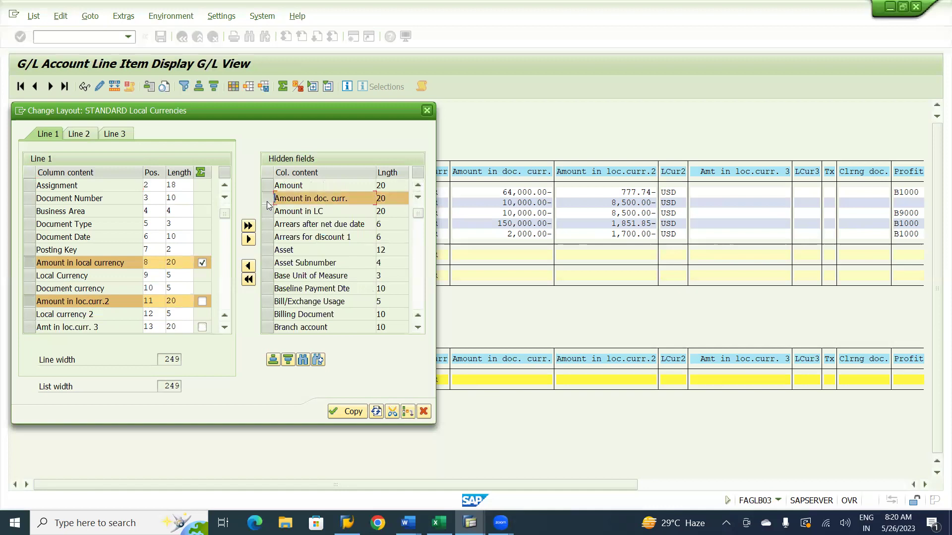
pyautogui.click(28, 302)
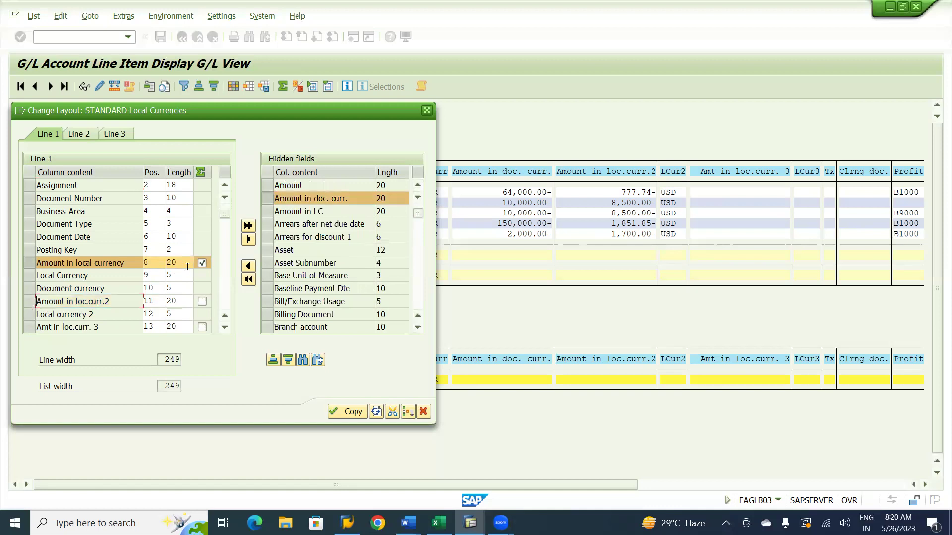
pyautogui.click(248, 266)
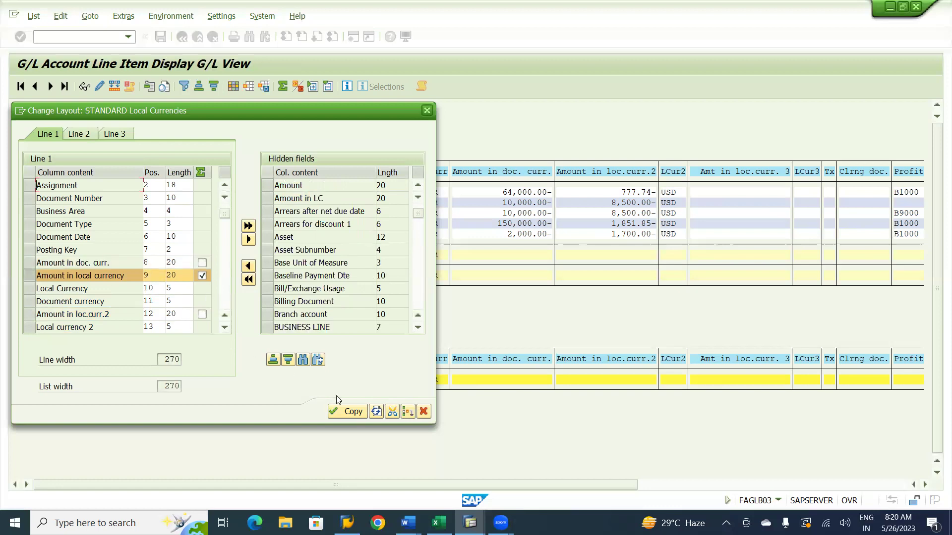
# - Apply the changed layout to the line item list and check the document currency of the second line item
pyautogui.click(346, 412)
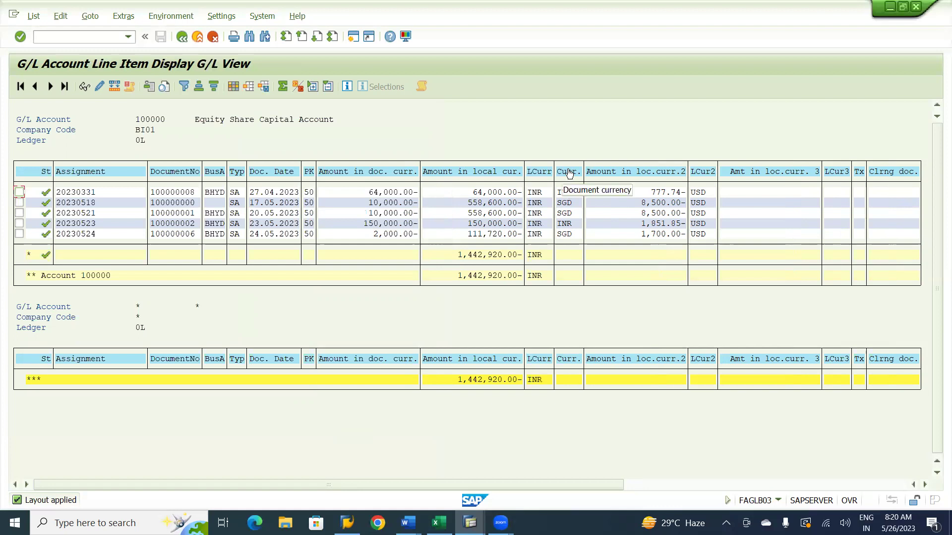
pyautogui.click(569, 205)
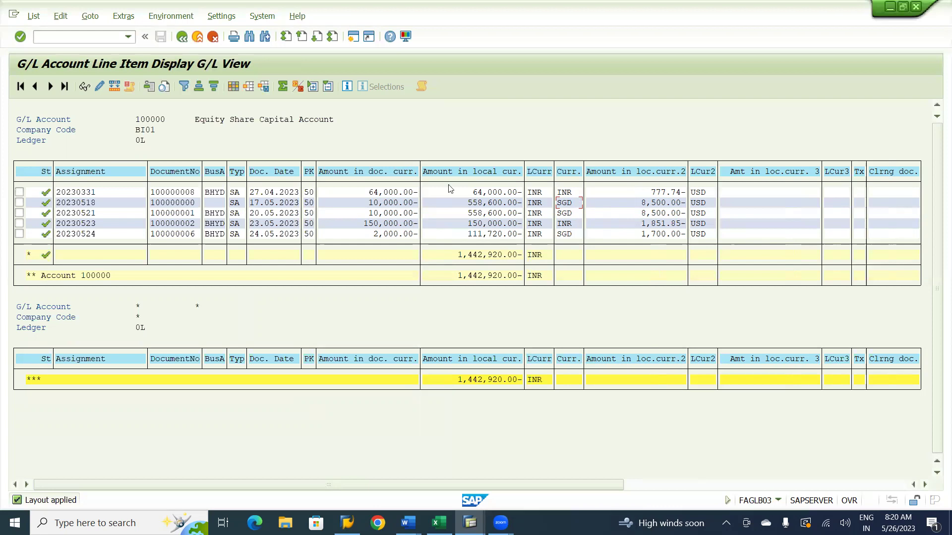
# - Return to the account's balance display, view the selectable document currencies and close the selection
pyautogui.click(187, 40)
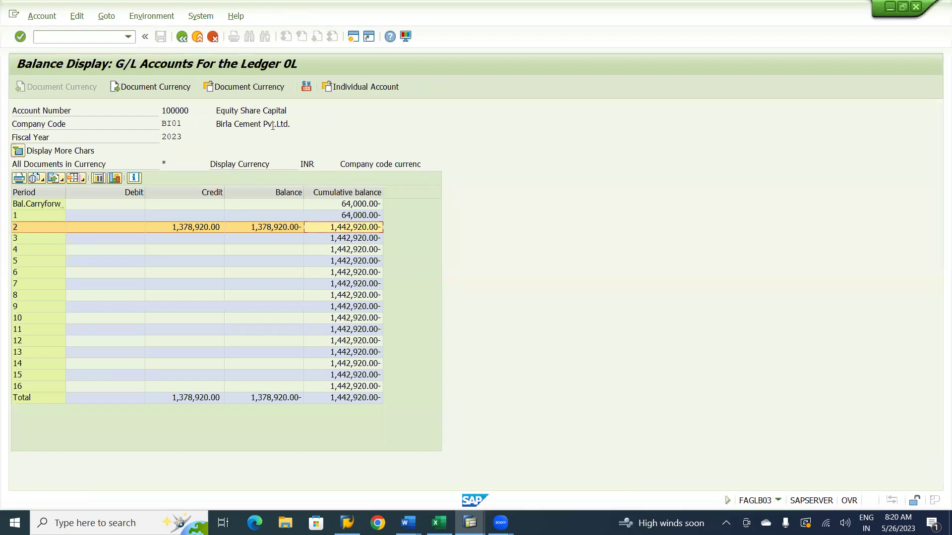
pyautogui.click(257, 89)
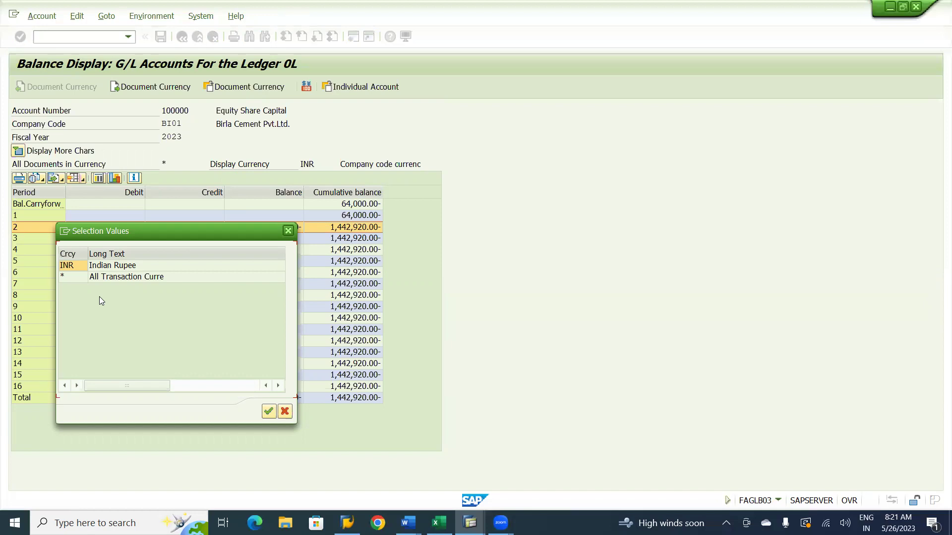
pyautogui.click(288, 231)
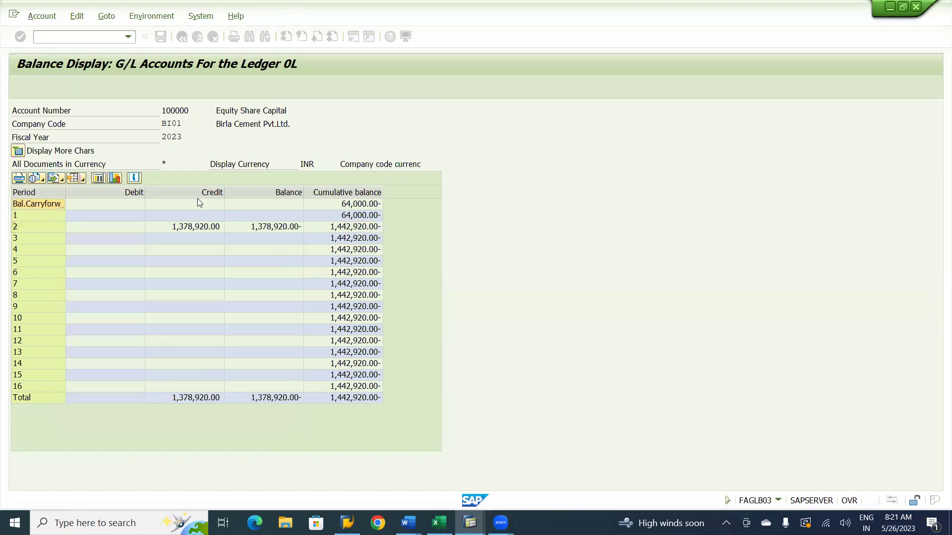
# - Open transaction FS00 and display the control data of the Equity Share Capital Account in company code BI01
pyautogui.click(77, 33)
pyautogui.write('FS')
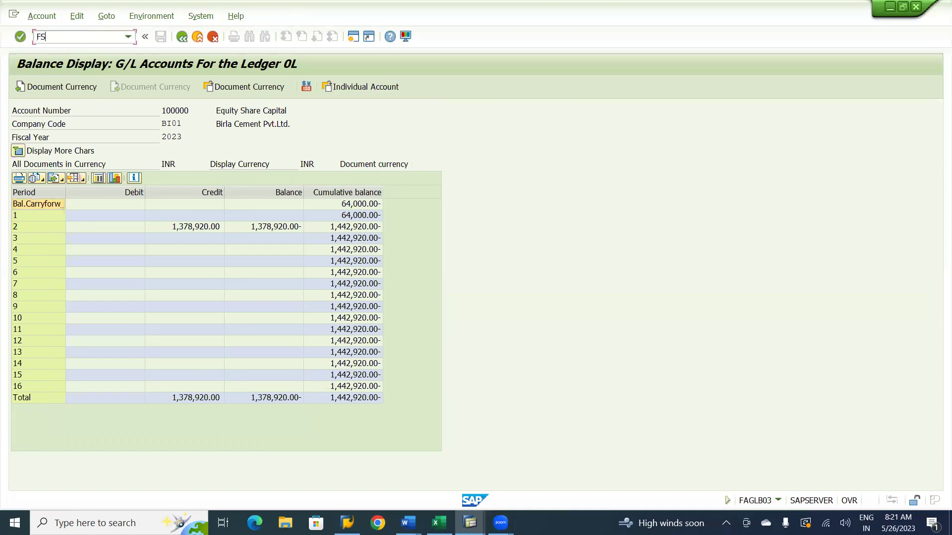
pyautogui.press('BackSpace')
pyautogui.press('BackSpace')
pyautogui.write('/OFS00')
pyautogui.press('Return')
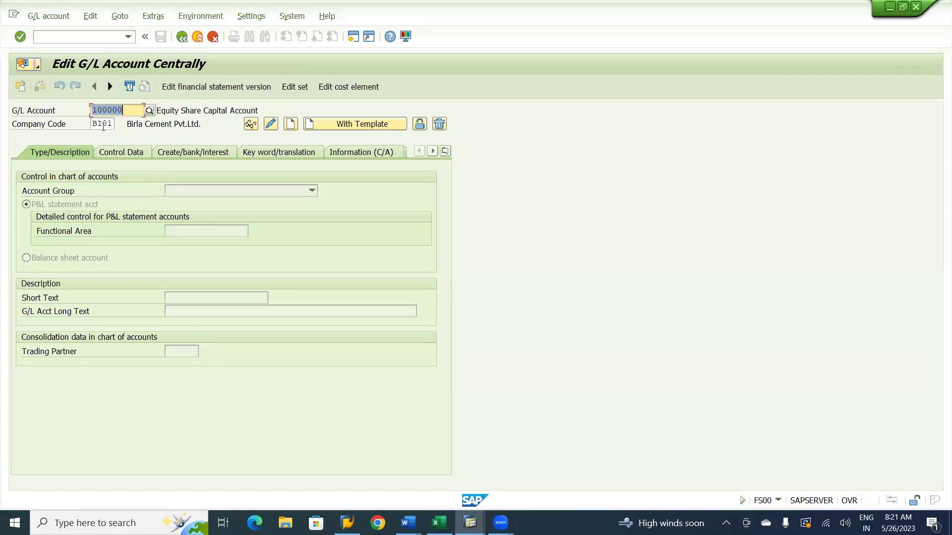
pyautogui.press('Return')
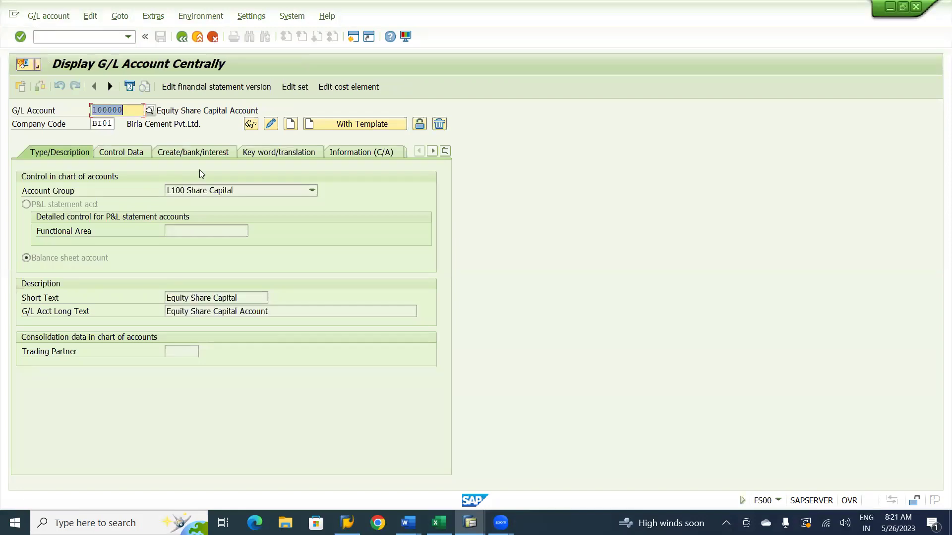
pyautogui.click(122, 153)
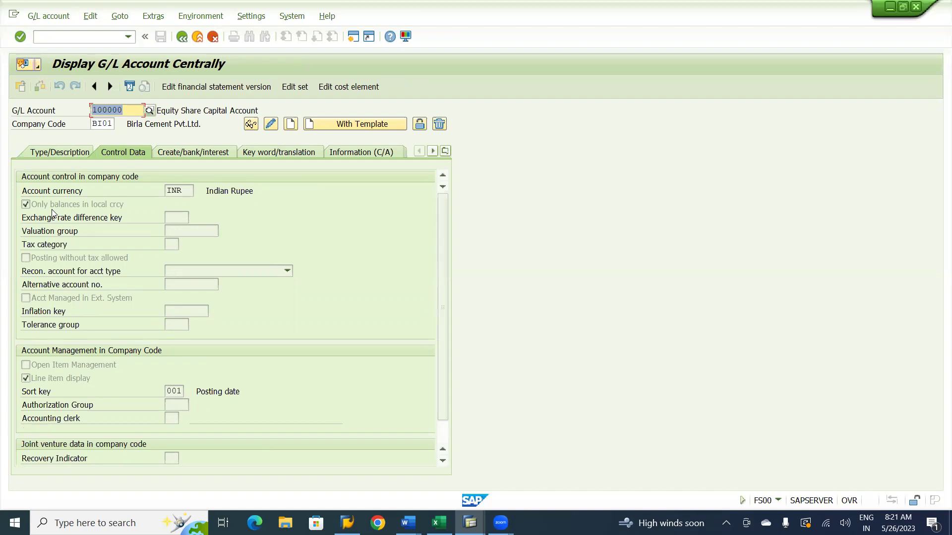
# - Display the control data of the Cash Account in company code BI01
pyautogui.write('24')
pyautogui.click(132, 136)
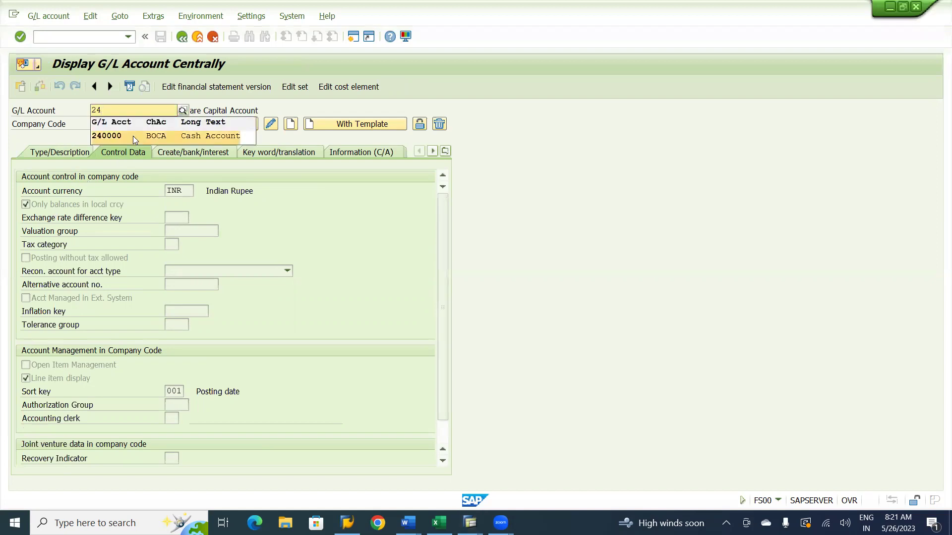
pyautogui.press('Return')
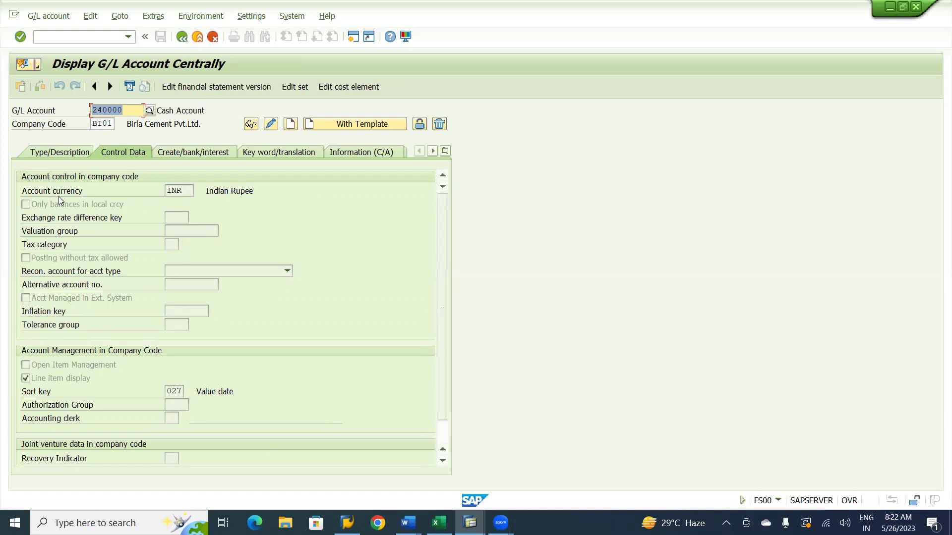
# - Switch to the FAGLB03 session, set the ledger to BX and display the Equity Share Capital balances for fiscal year 2023
pyautogui.hotkey('alt', 'Tab')
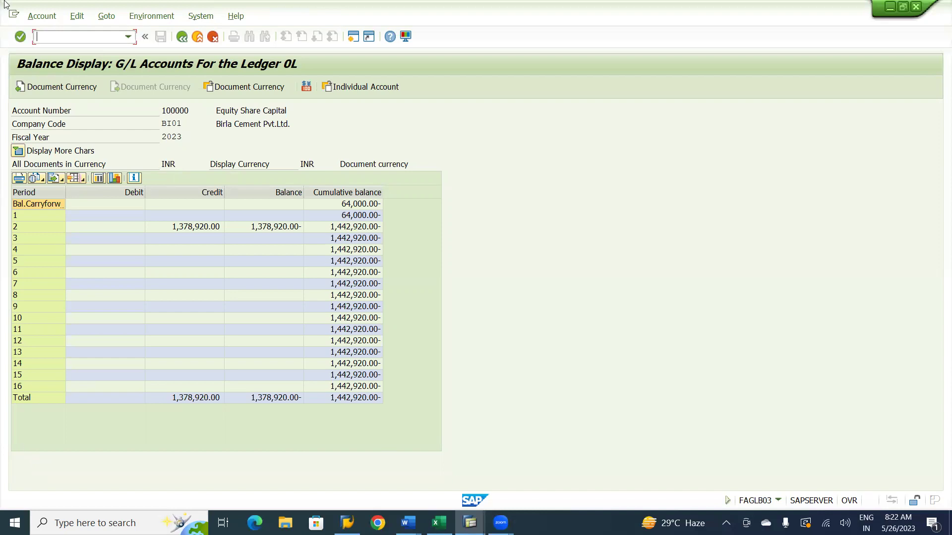
pyautogui.click(181, 37)
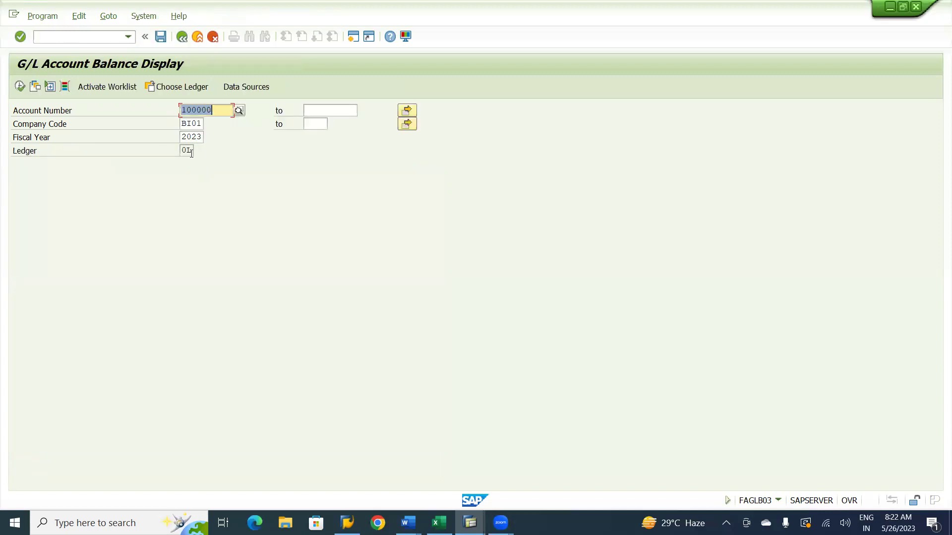
pyautogui.click(187, 90)
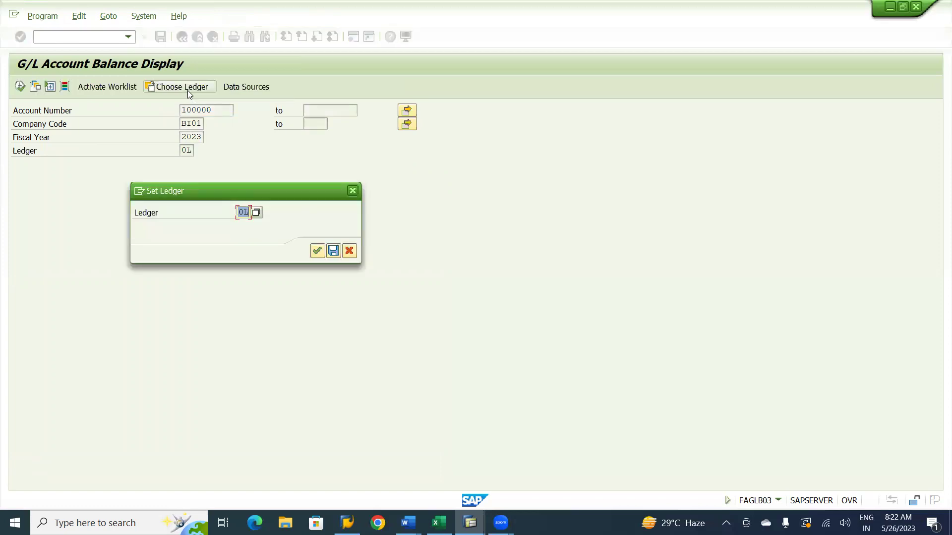
pyautogui.write('BX')
pyautogui.click(317, 251)
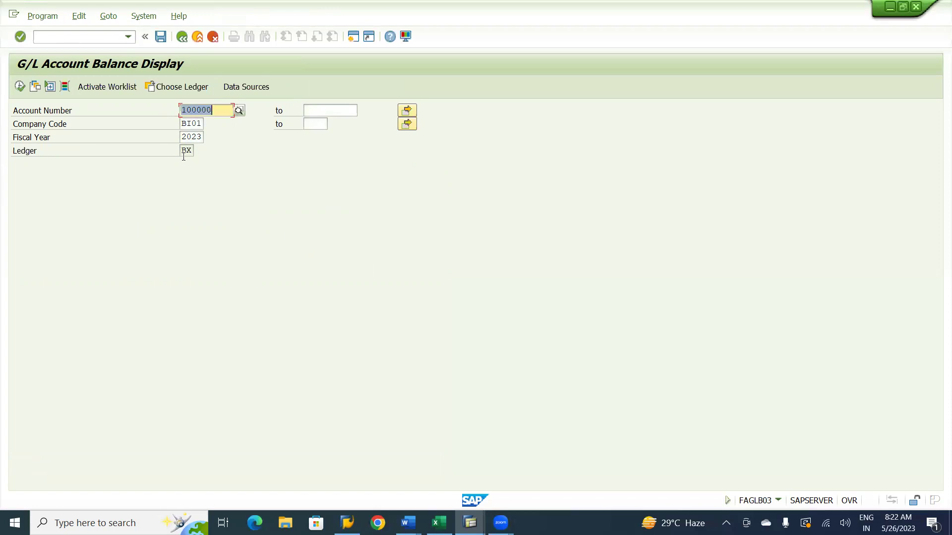
pyautogui.click(20, 87)
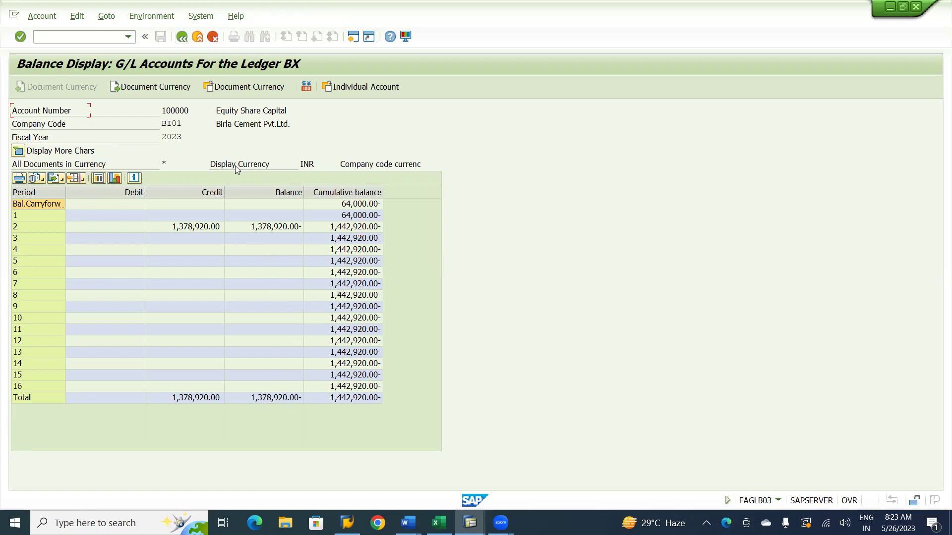
# - Return to the balance selection, set the ledger to 0L and display the Equity Share Capital balances for comparison
pyautogui.click(182, 37)
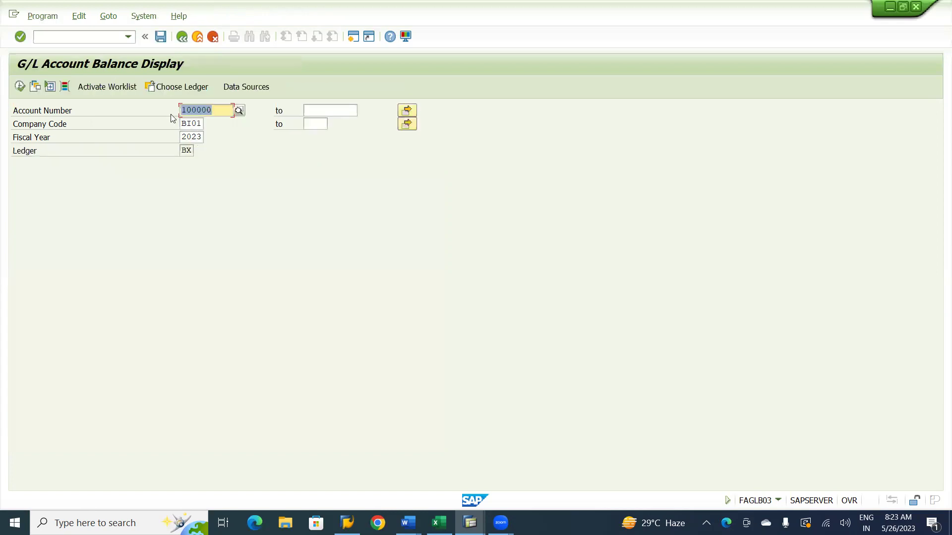
pyautogui.click(178, 89)
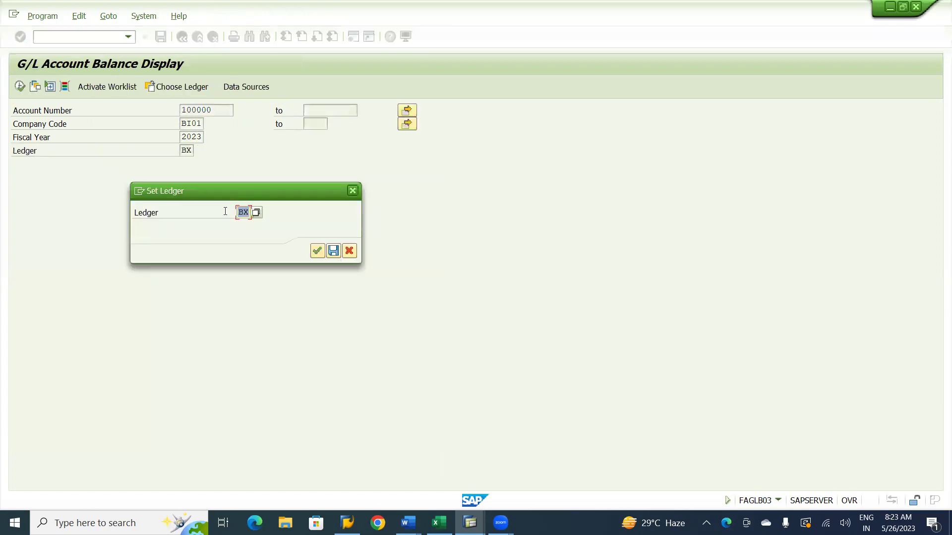
pyautogui.write('0L')
pyautogui.press('Return')
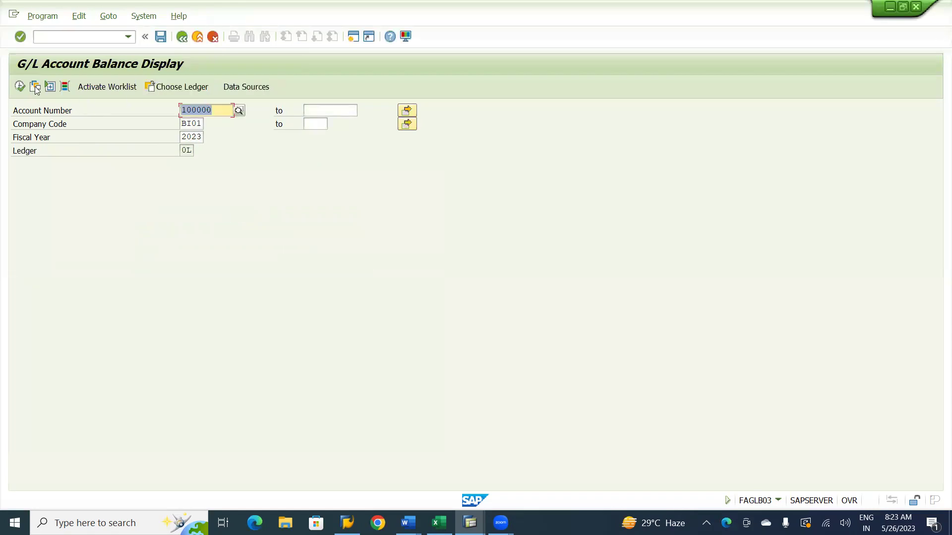
pyautogui.click(19, 87)
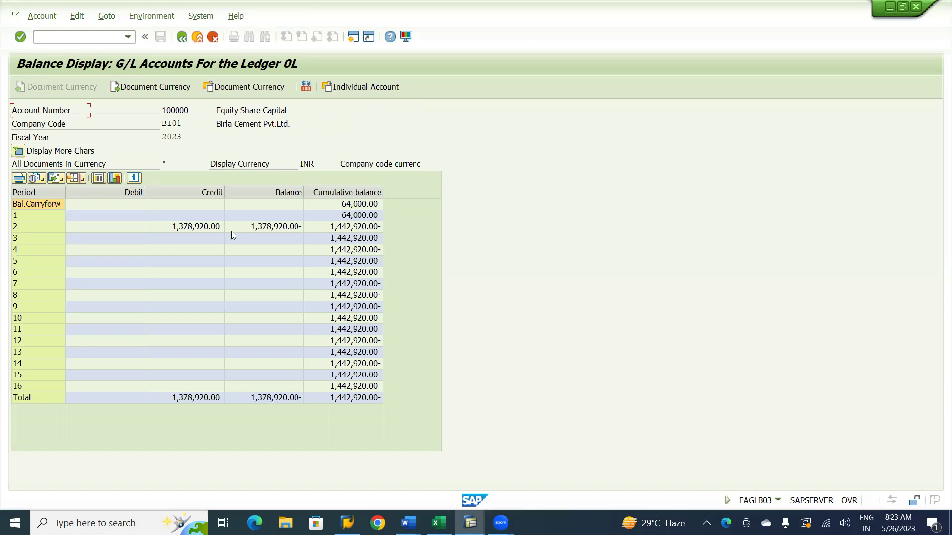
# - Return to the balance selection, change the ledger back to BX and redisplay the Equity Share Capital balances
pyautogui.click(182, 37)
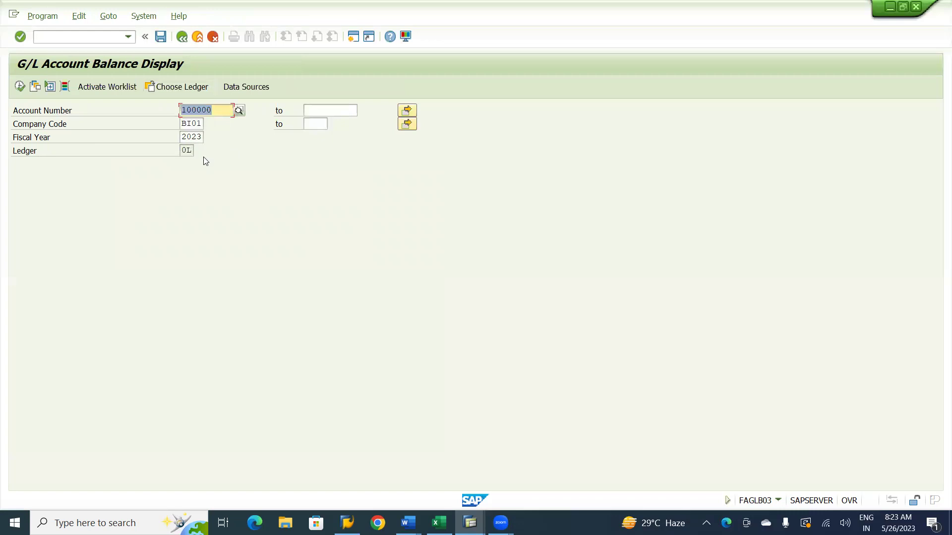
pyautogui.click(174, 89)
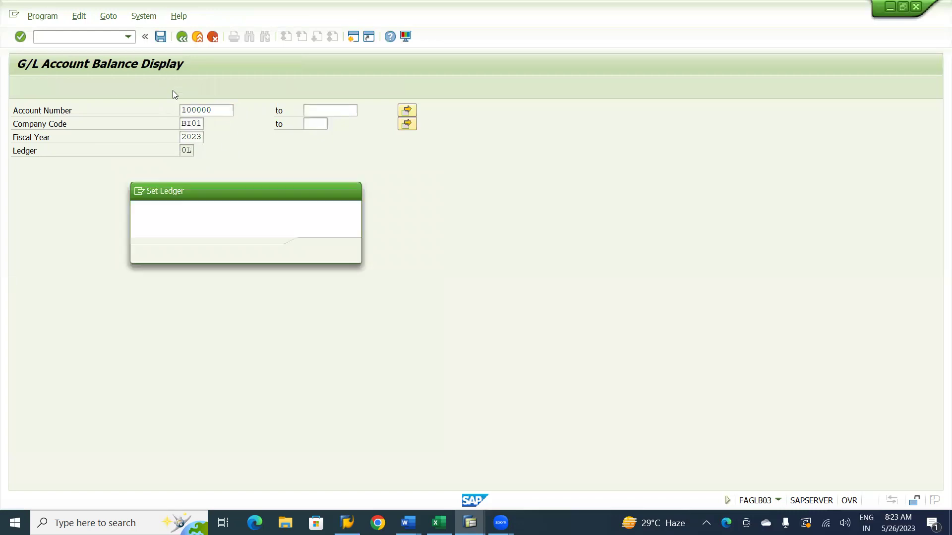
pyautogui.press('F4')
pyautogui.press('Down')
pyautogui.press('Return')
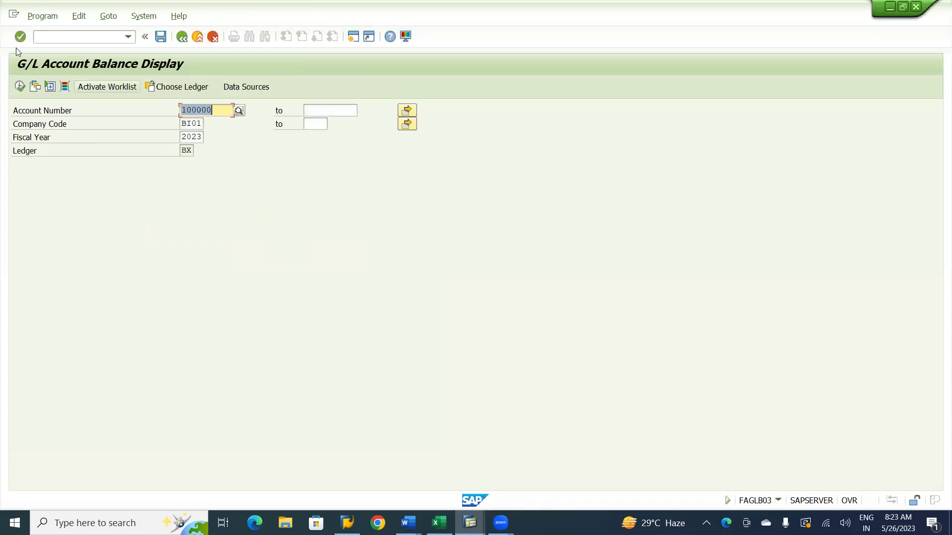
pyautogui.click(19, 87)
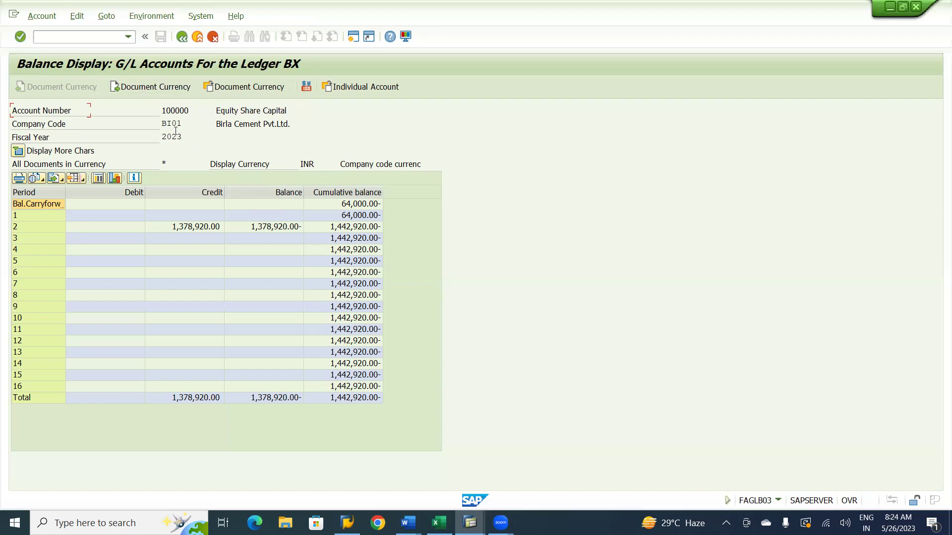
# - Set the ledger to BY, view the Equity Share Capital balances for 2023 and return to the balance selection
pyautogui.click(183, 38)
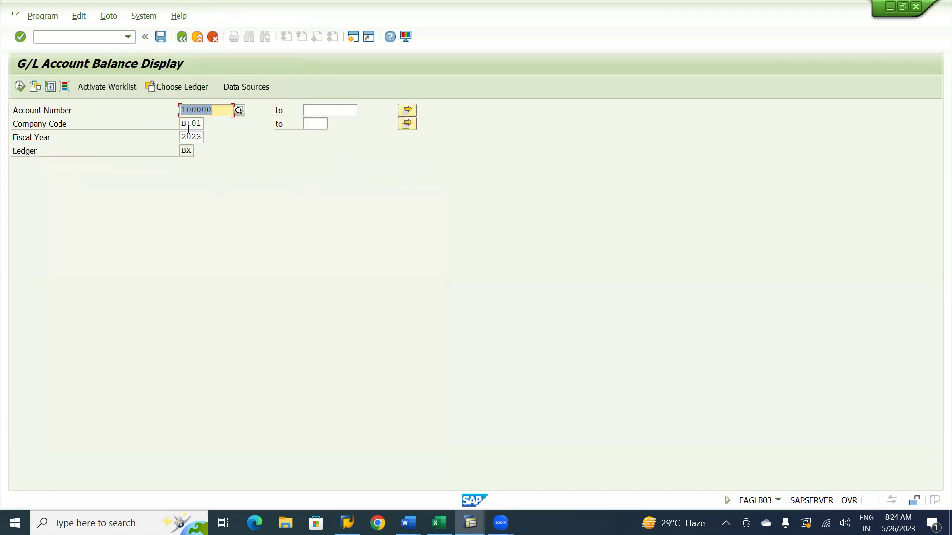
pyautogui.click(183, 87)
pyautogui.write('BY')
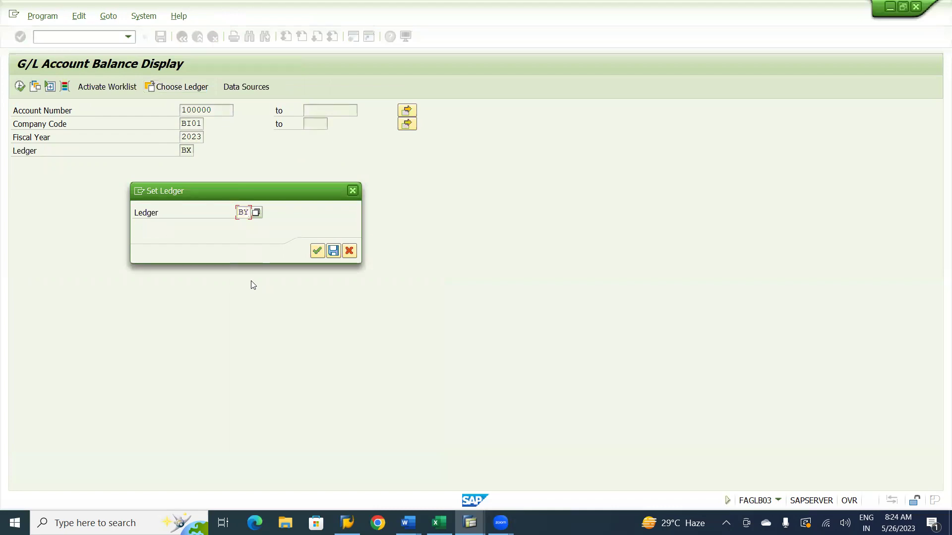
pyautogui.press('Return')
pyautogui.click(21, 87)
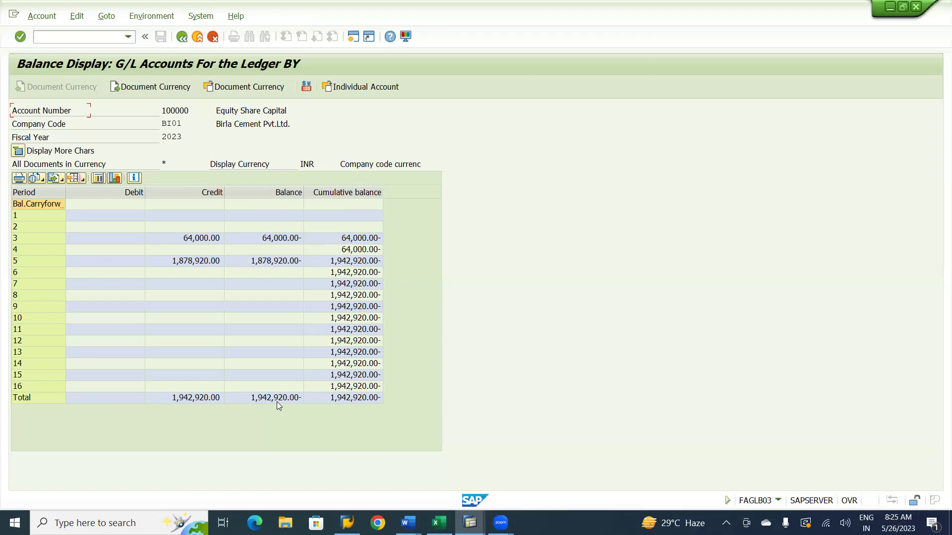
pyautogui.click(181, 37)
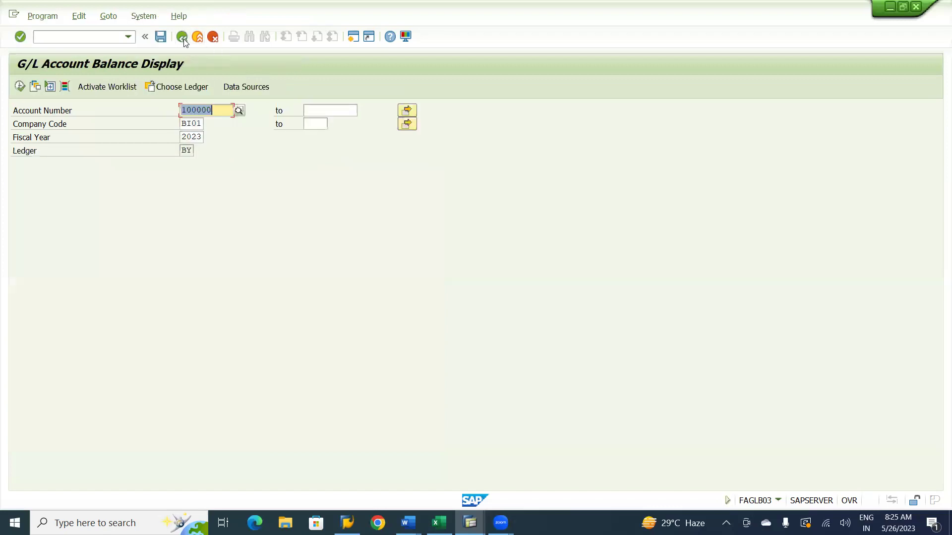